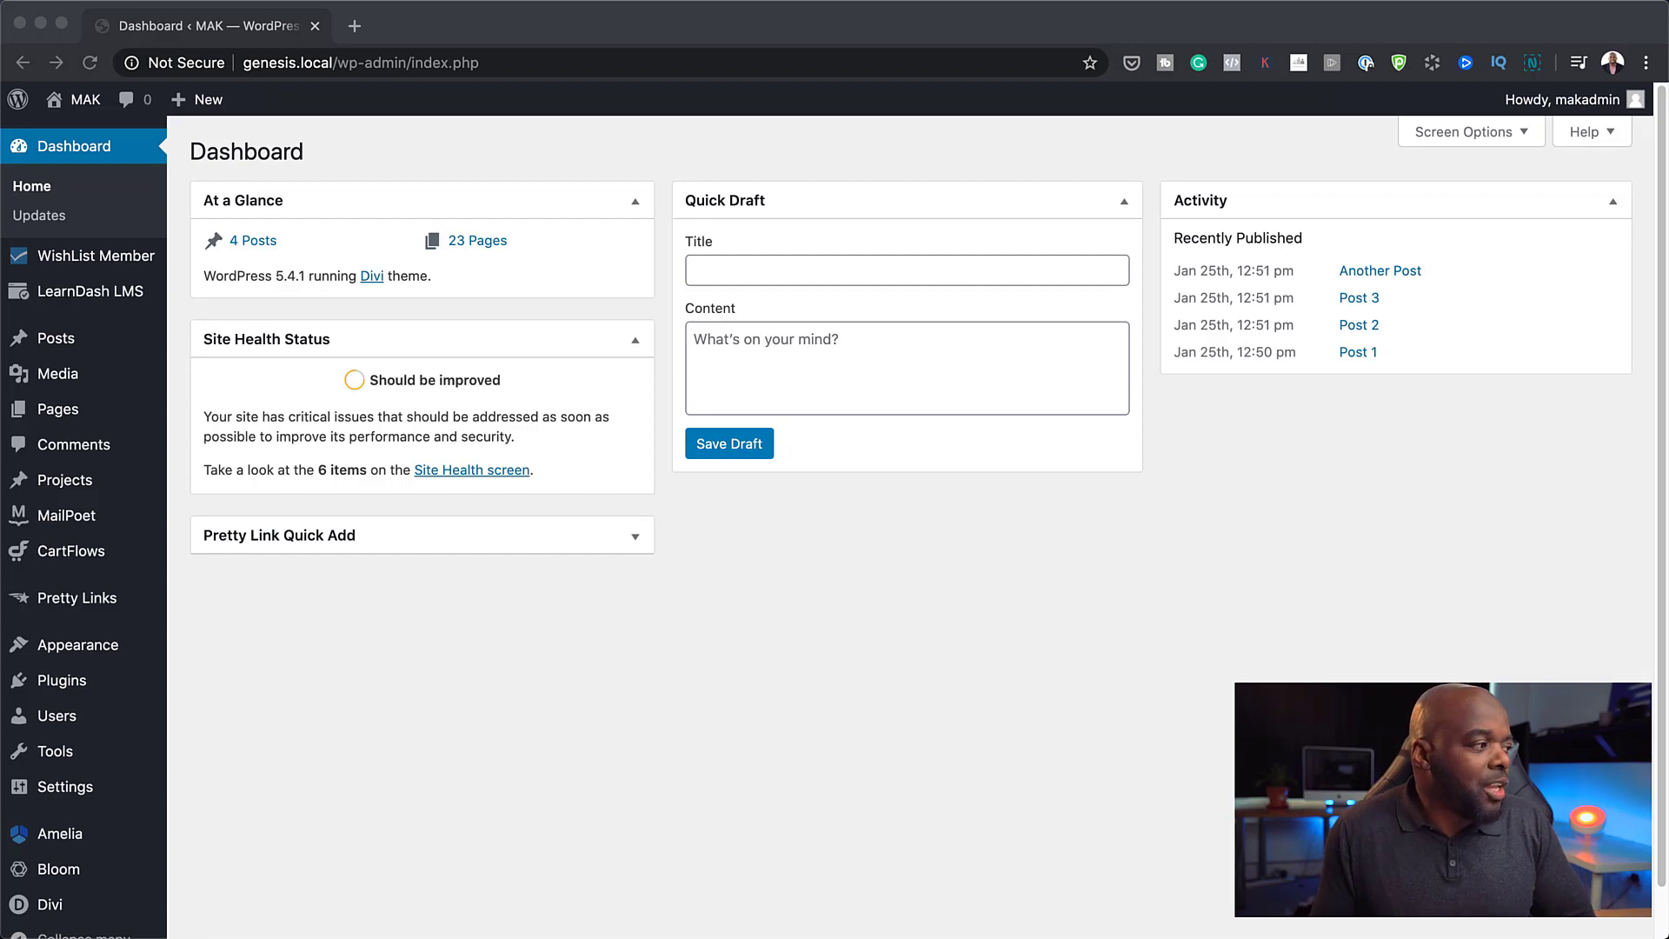
scroll(869, 522, "down", 2)
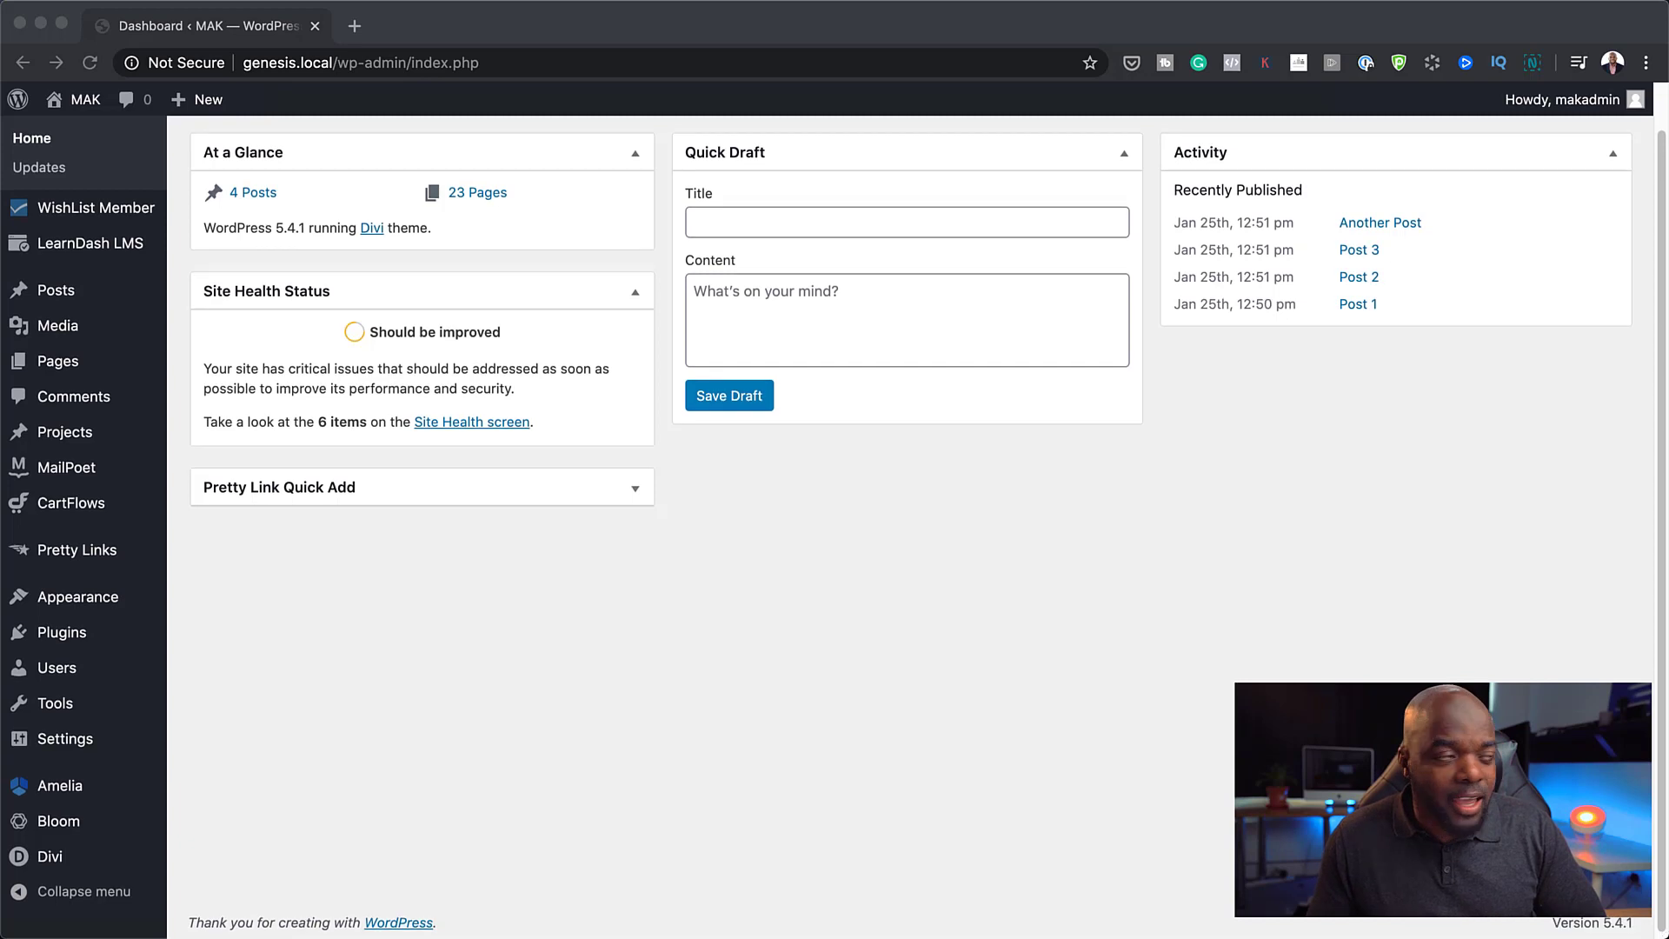
scroll(834, 516, "up", 1)
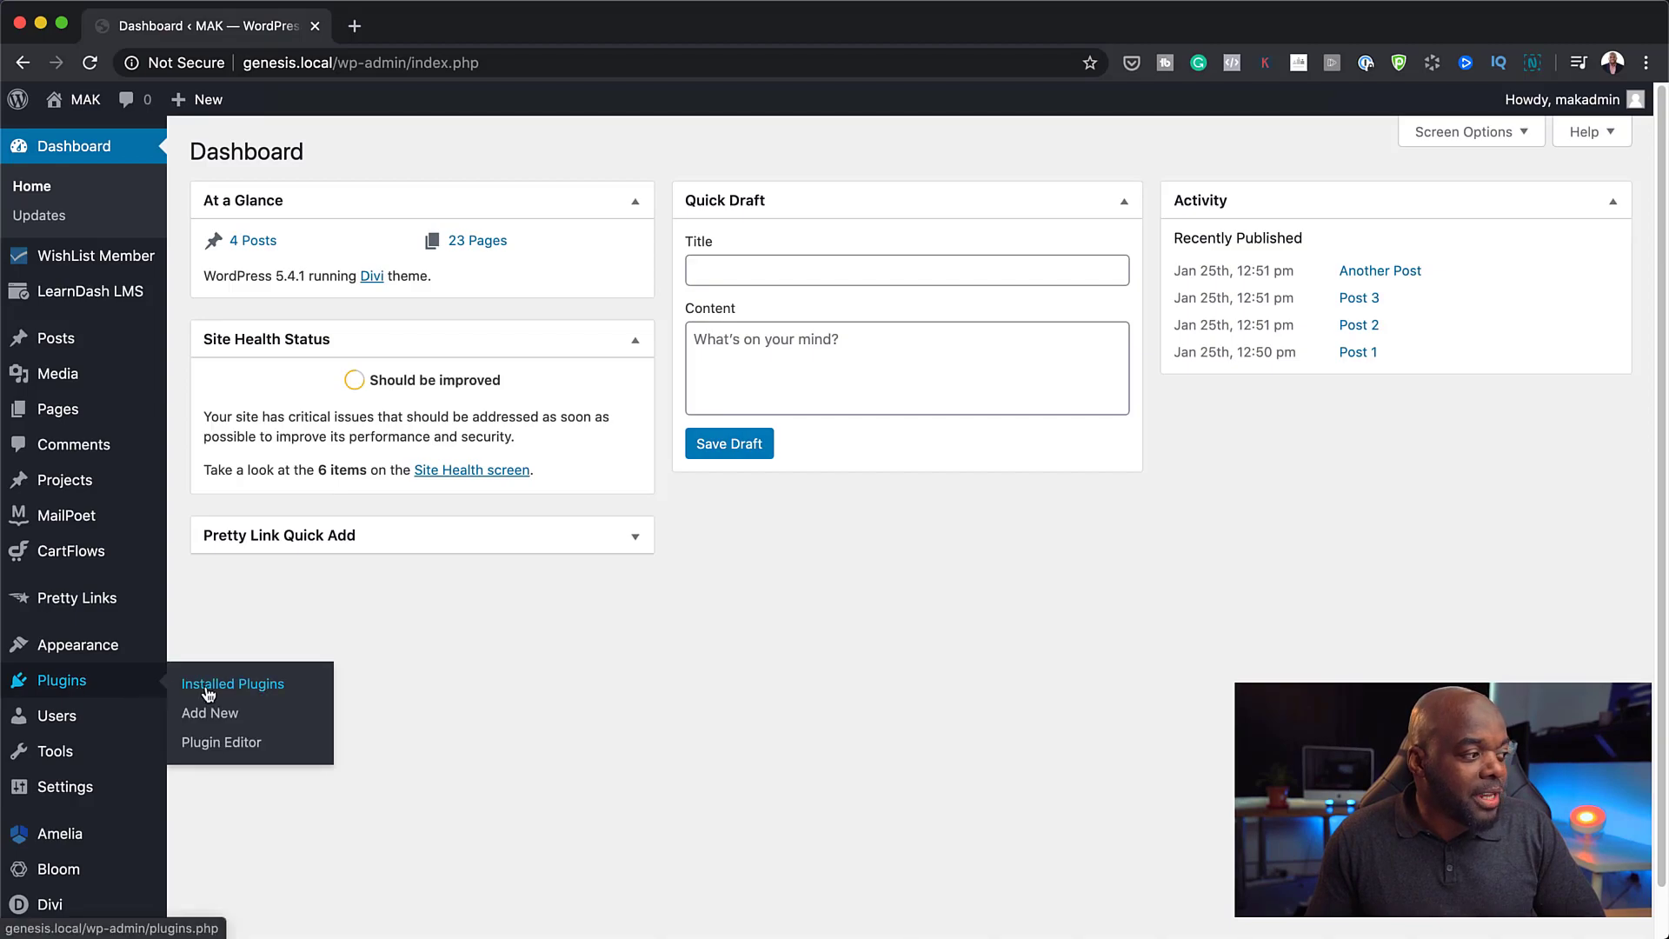
- Find WooCommerce among the installed plugins and activate it
left_click(207, 687)
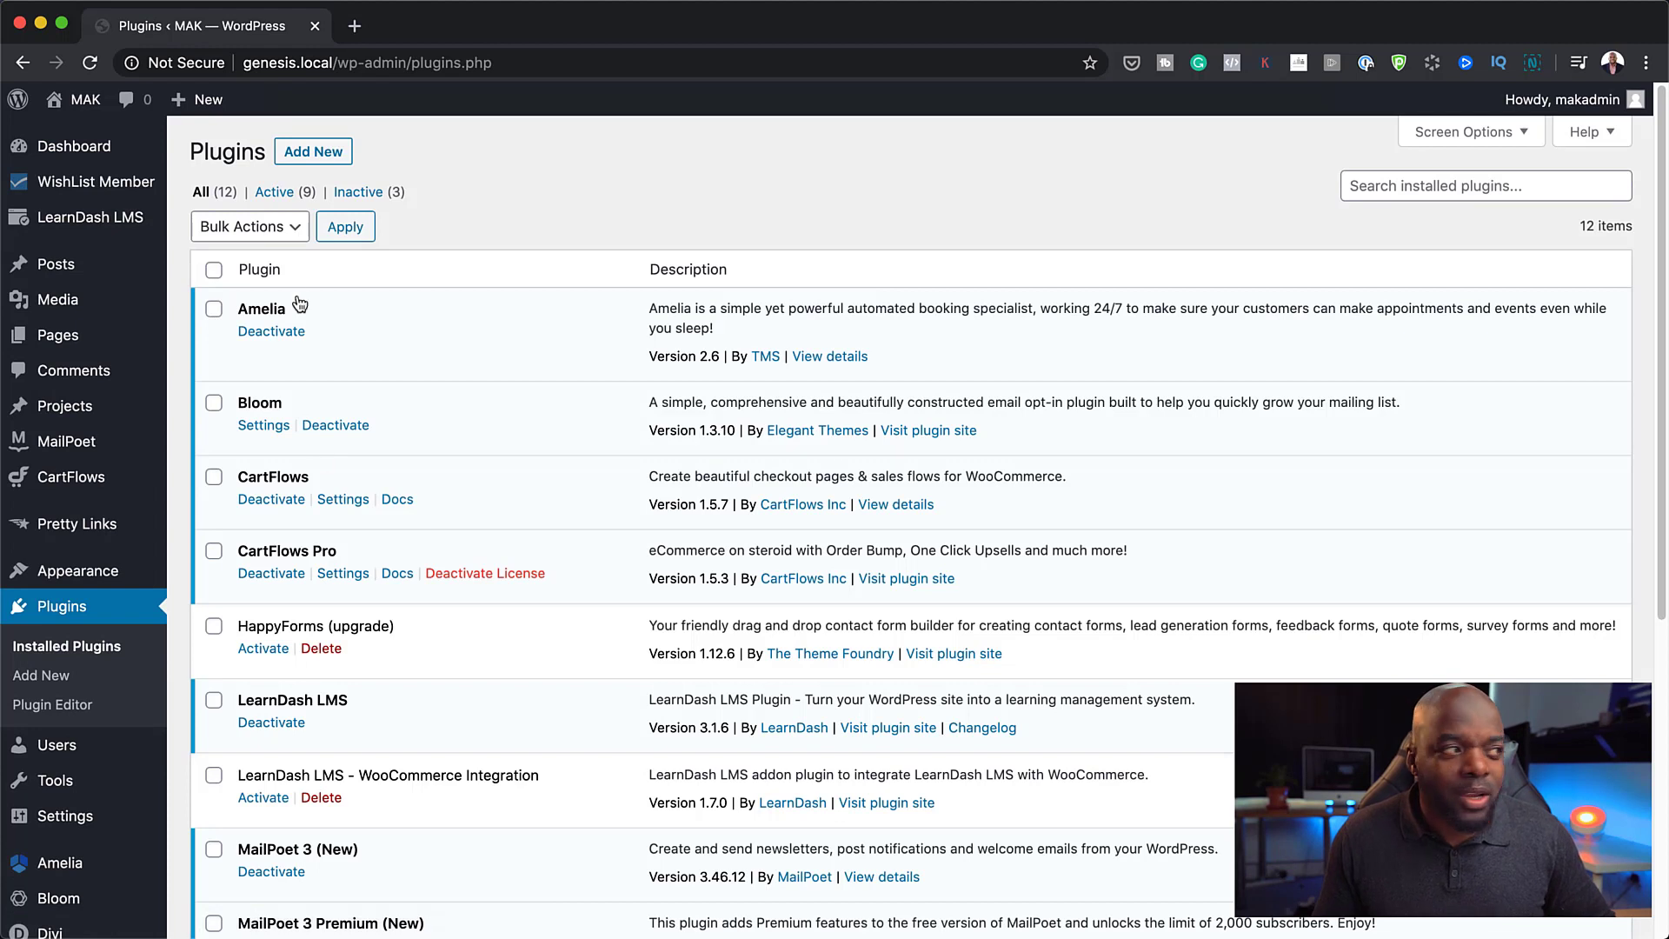
left_click(1471, 194)
type("woo")
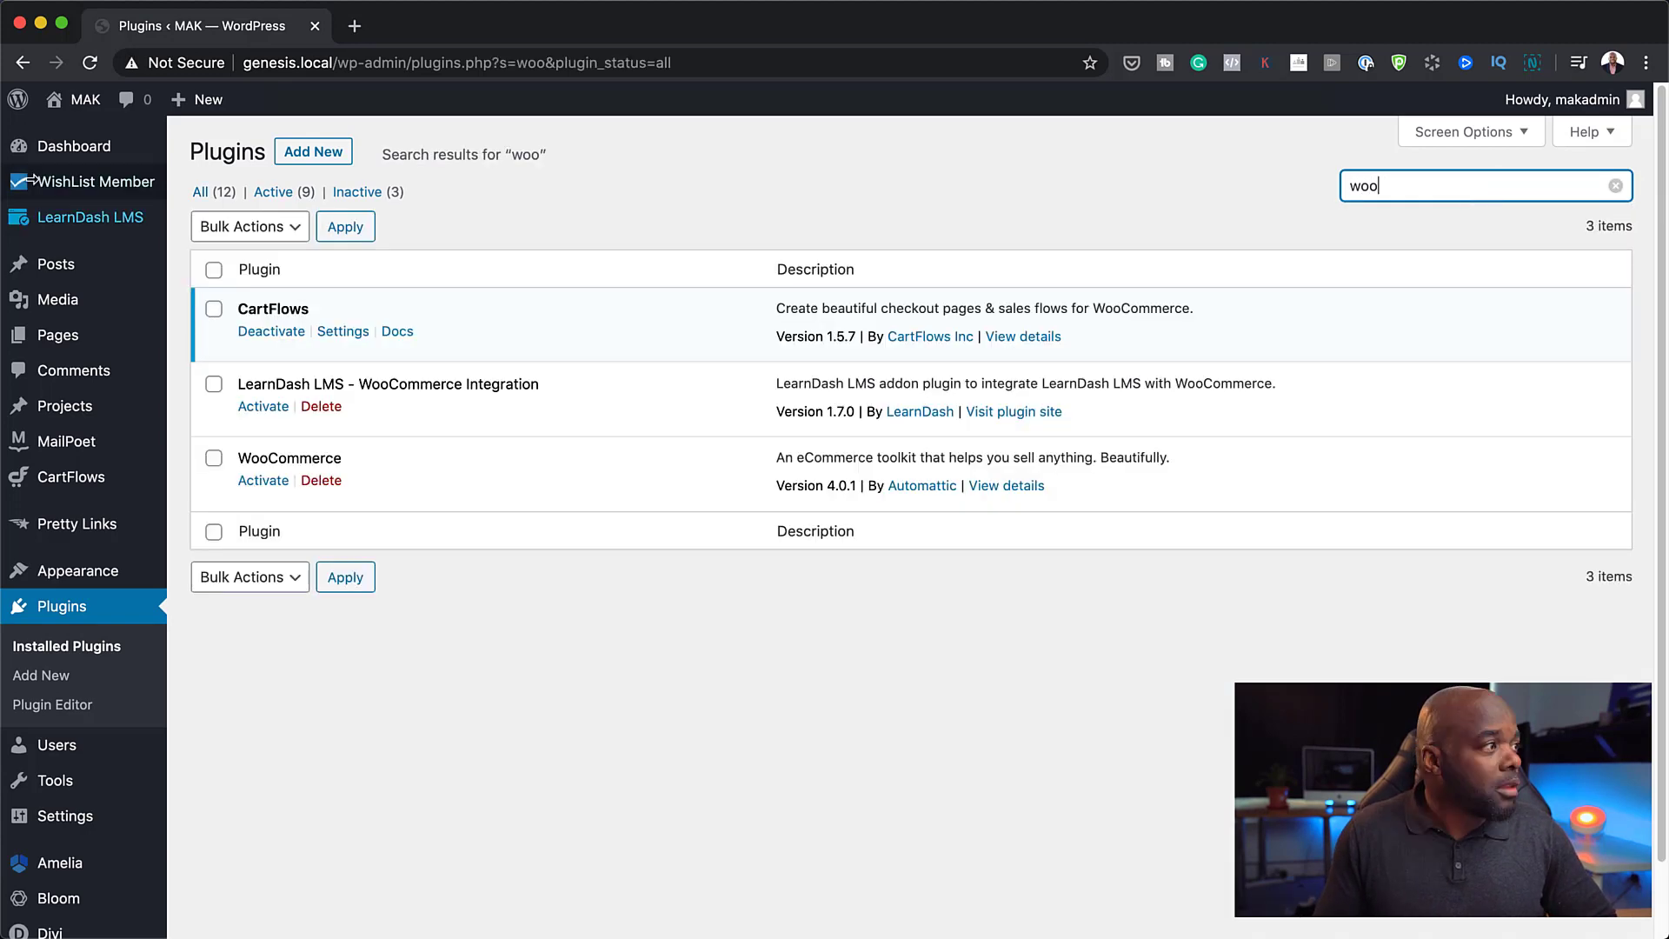
left_click(309, 154)
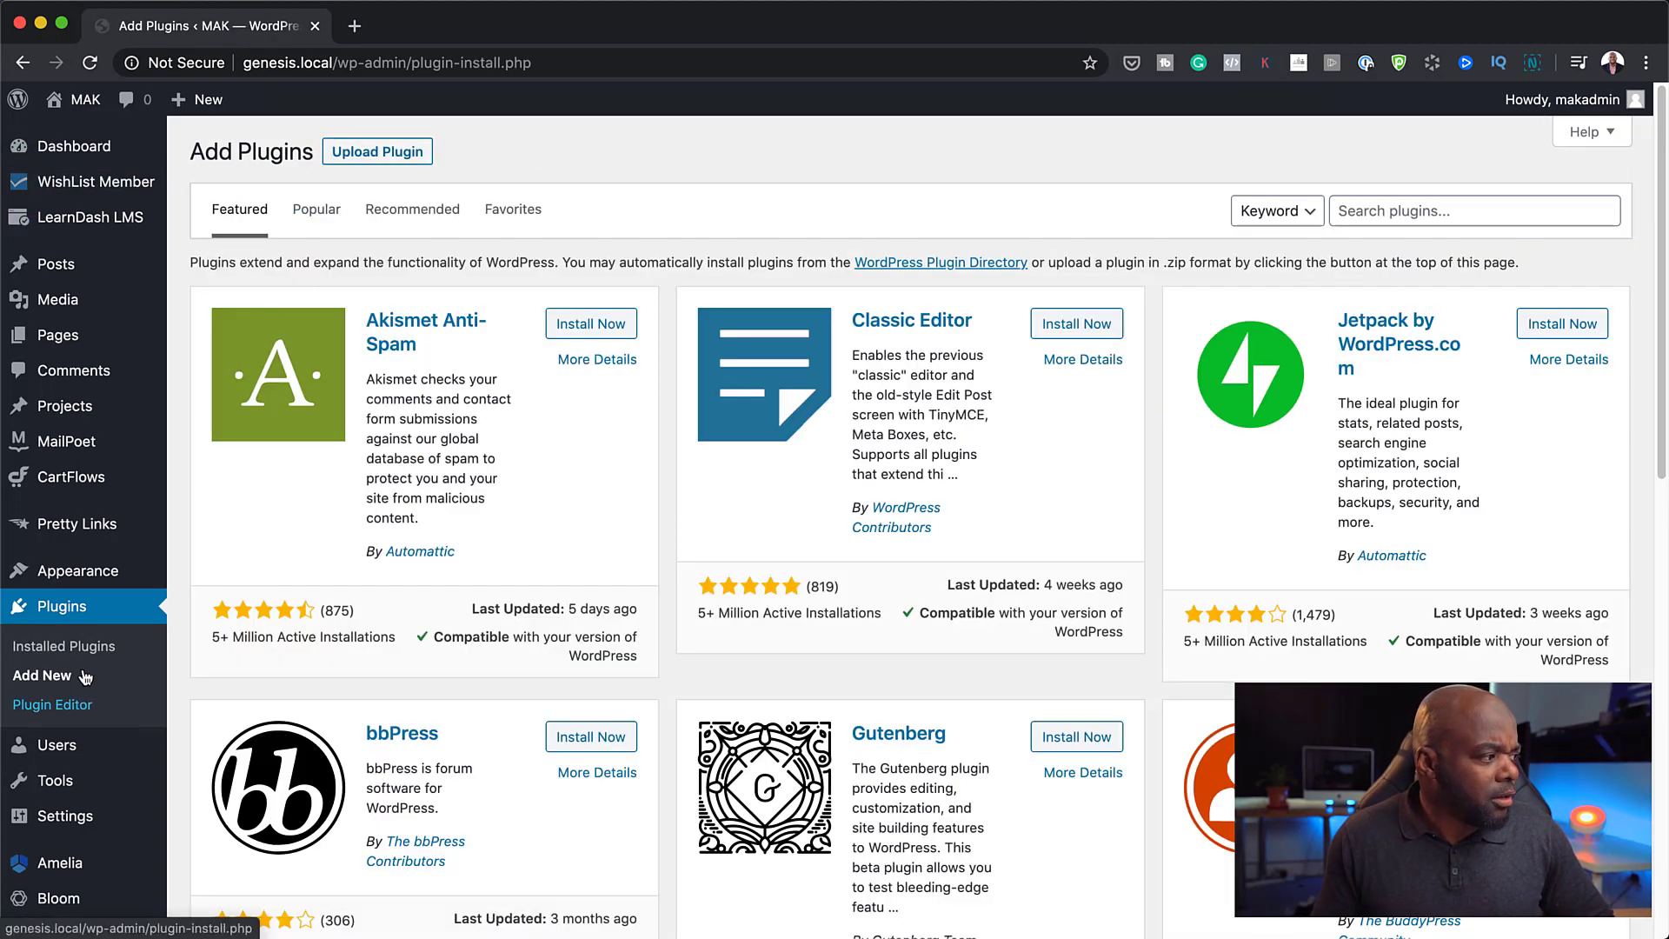
left_click(87, 657)
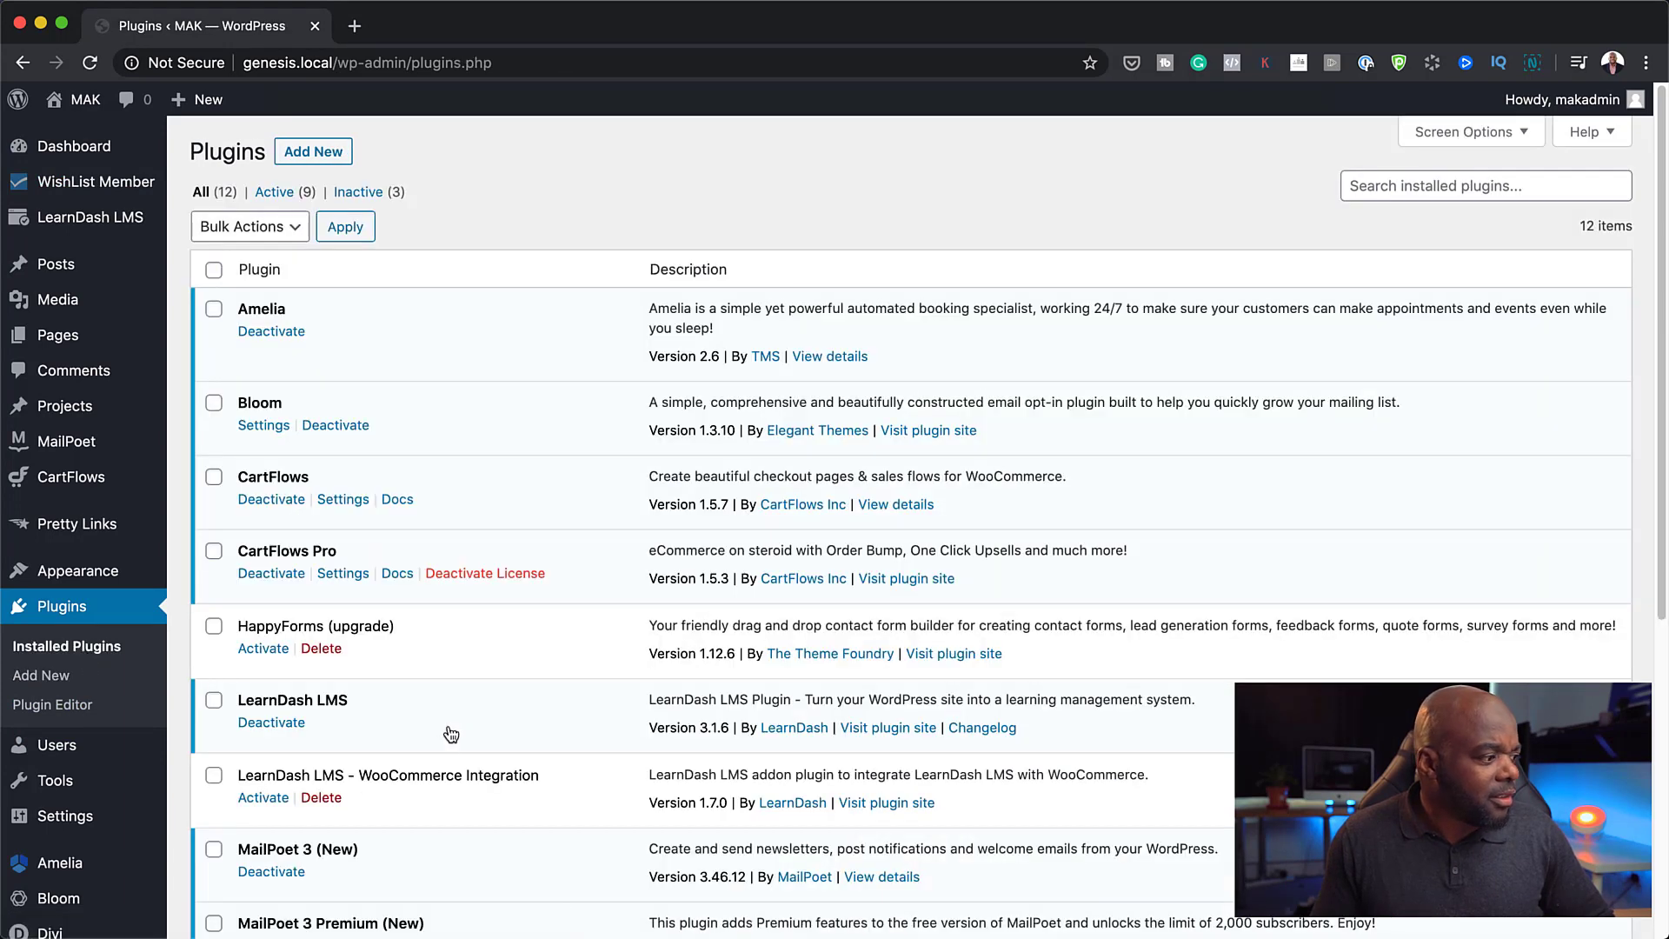
scroll(447, 735, "down", 10)
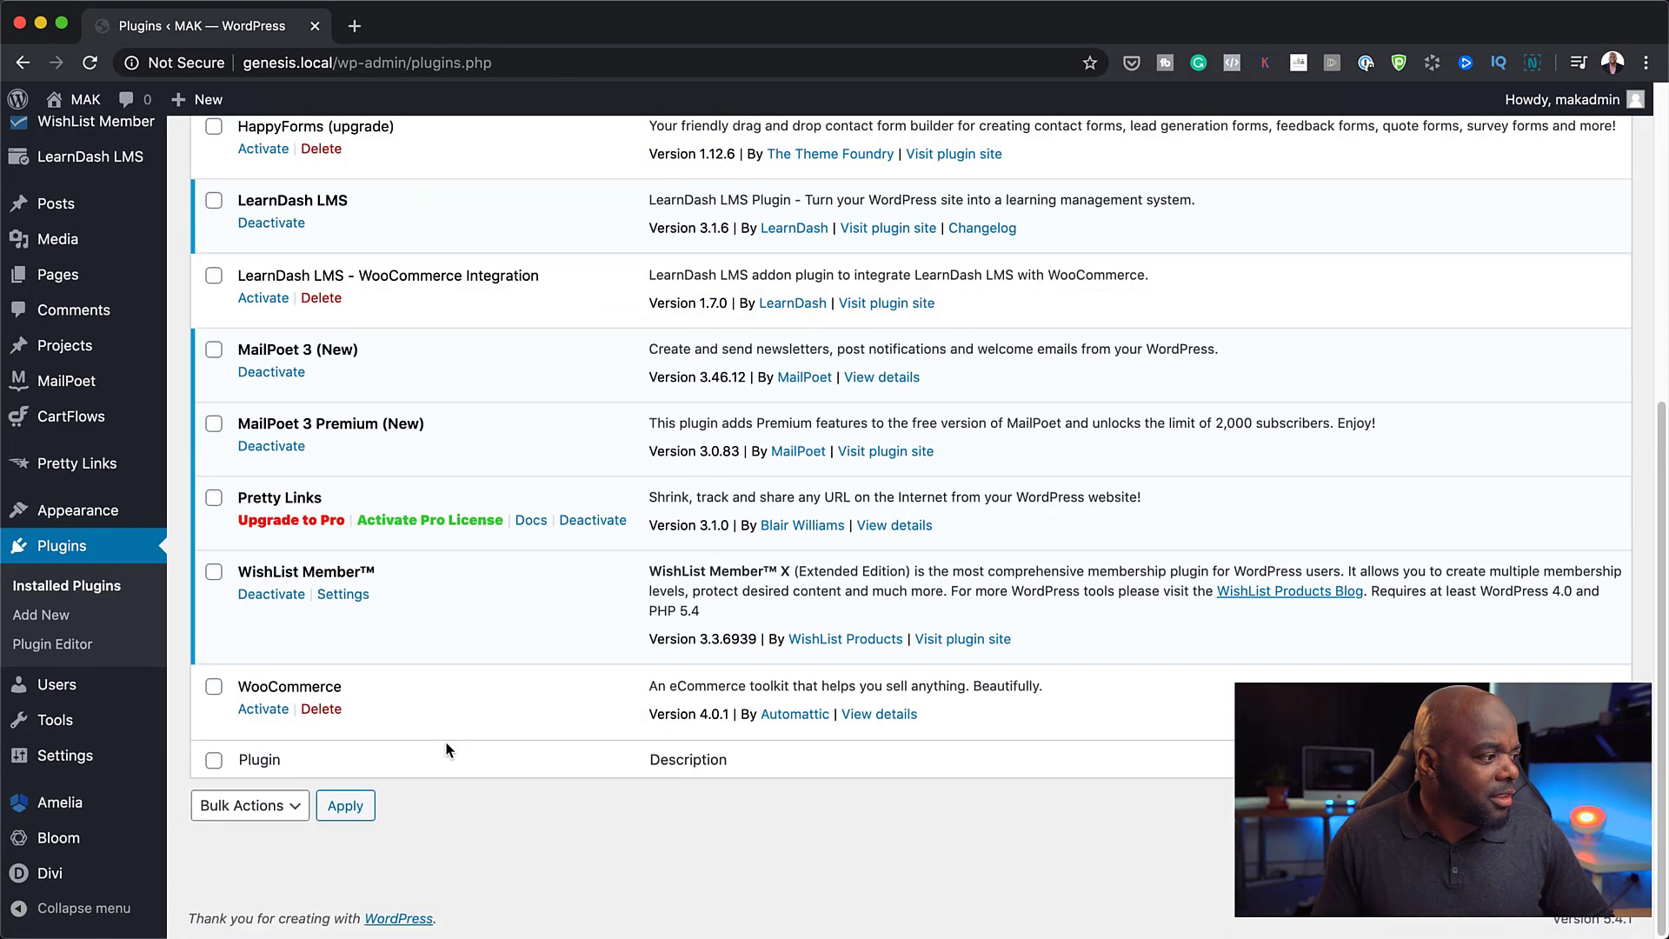
left_click(273, 715)
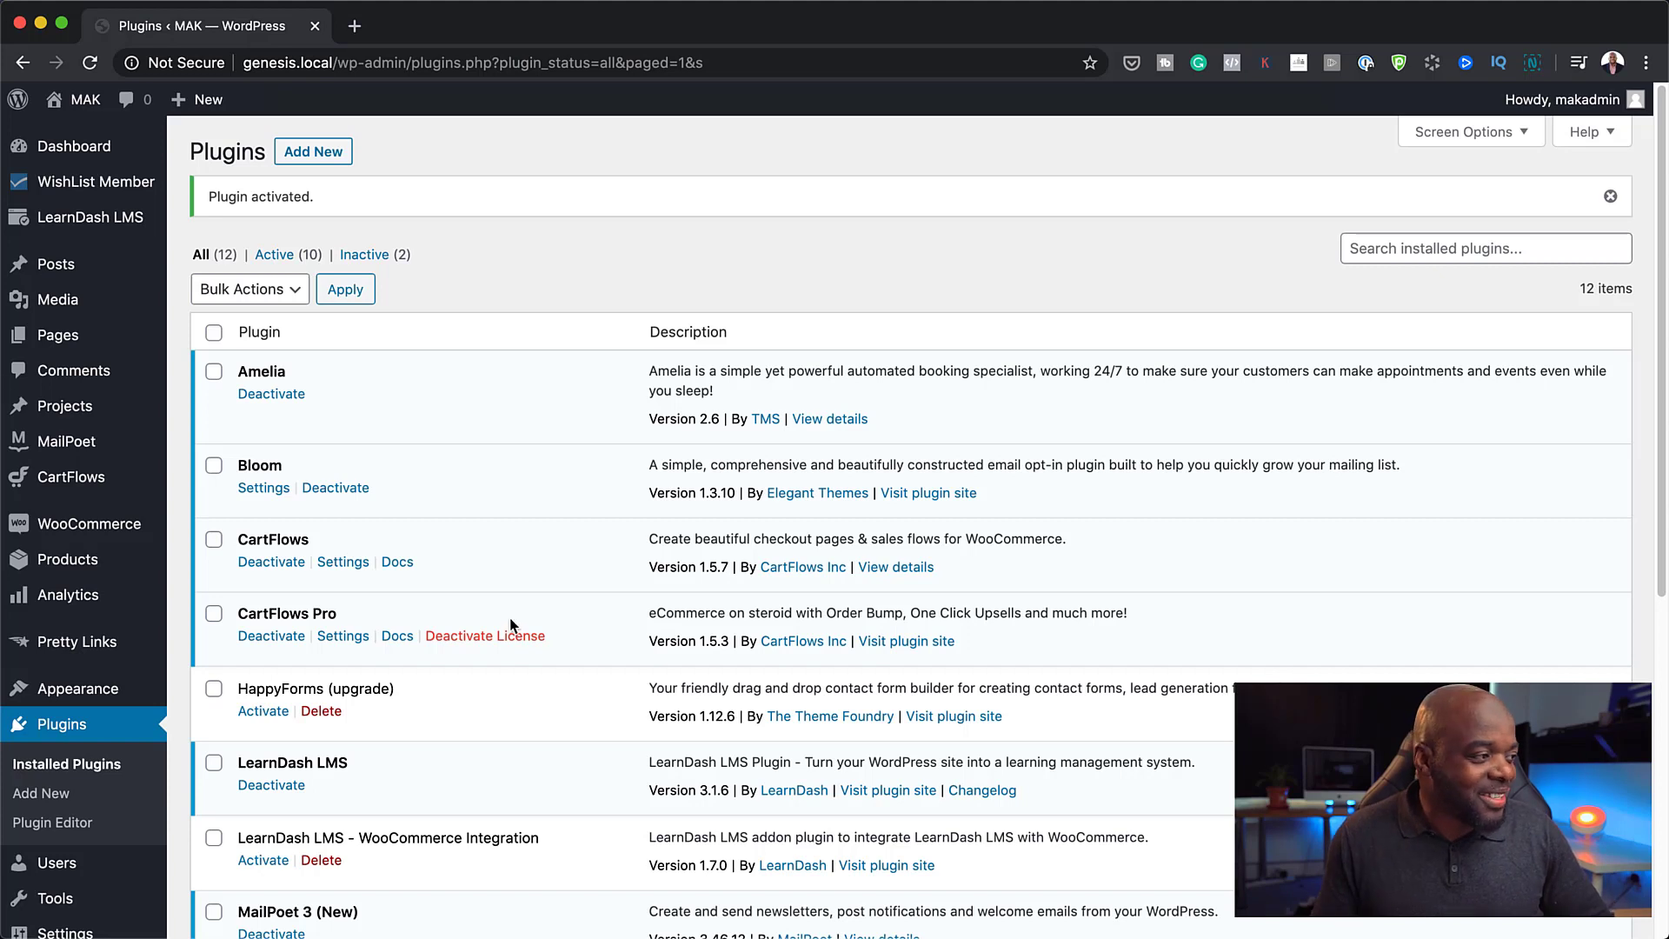
- Open the LearnDash LMS course list to view the existing courses
mouse_move(149, 279)
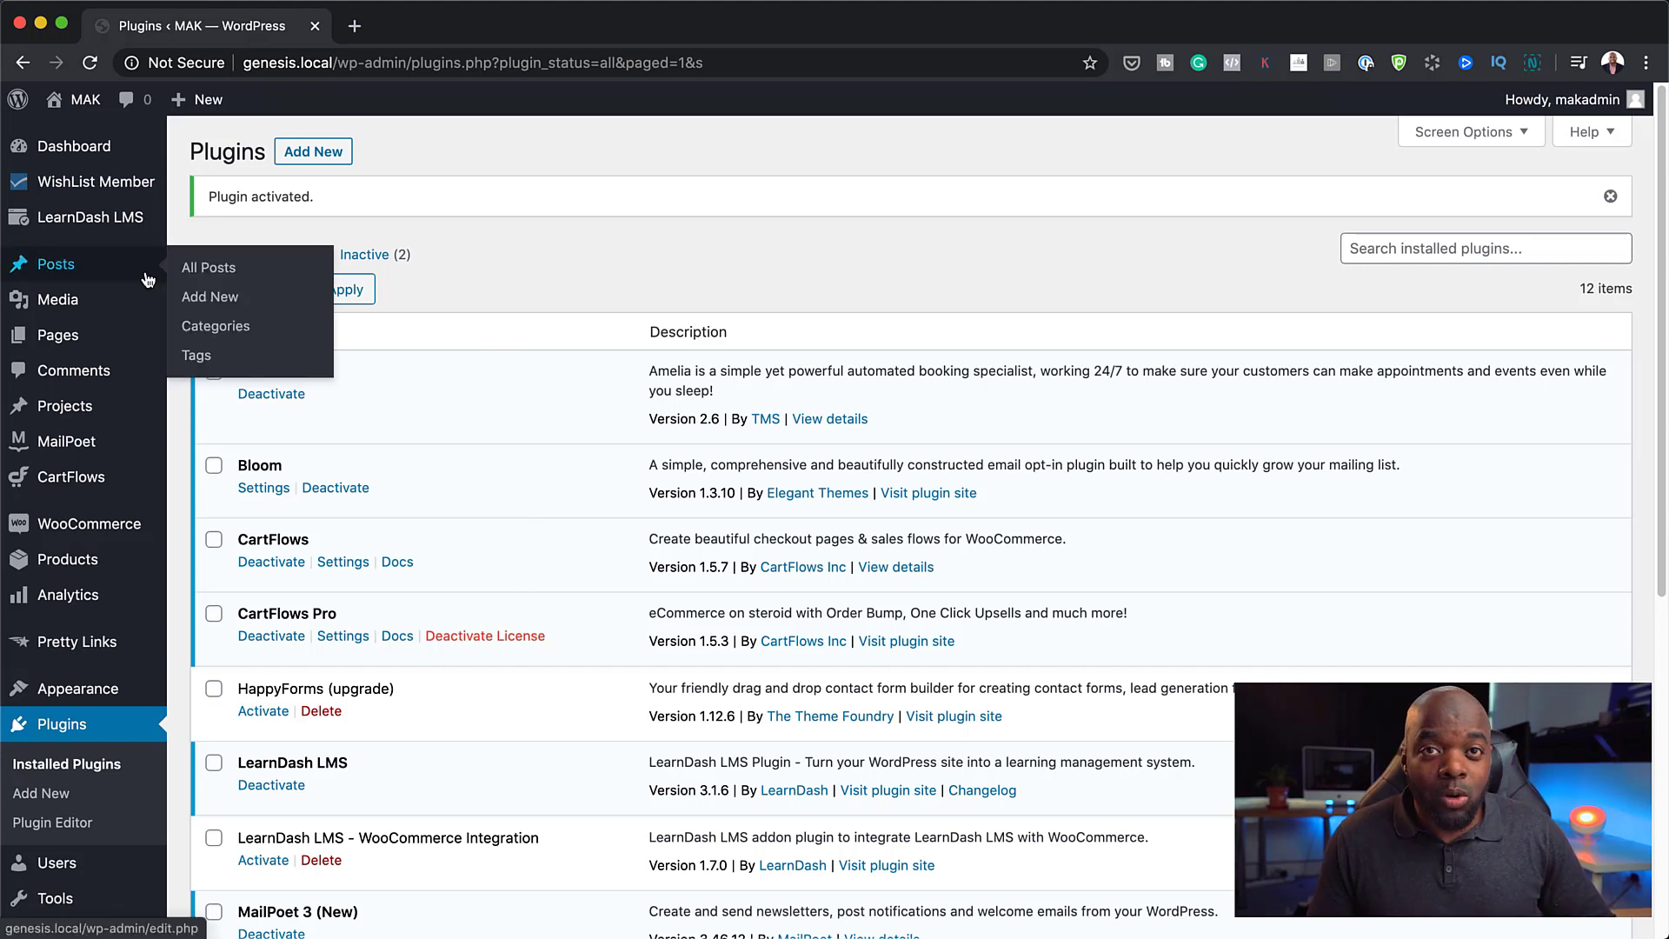
mouse_move(127, 188)
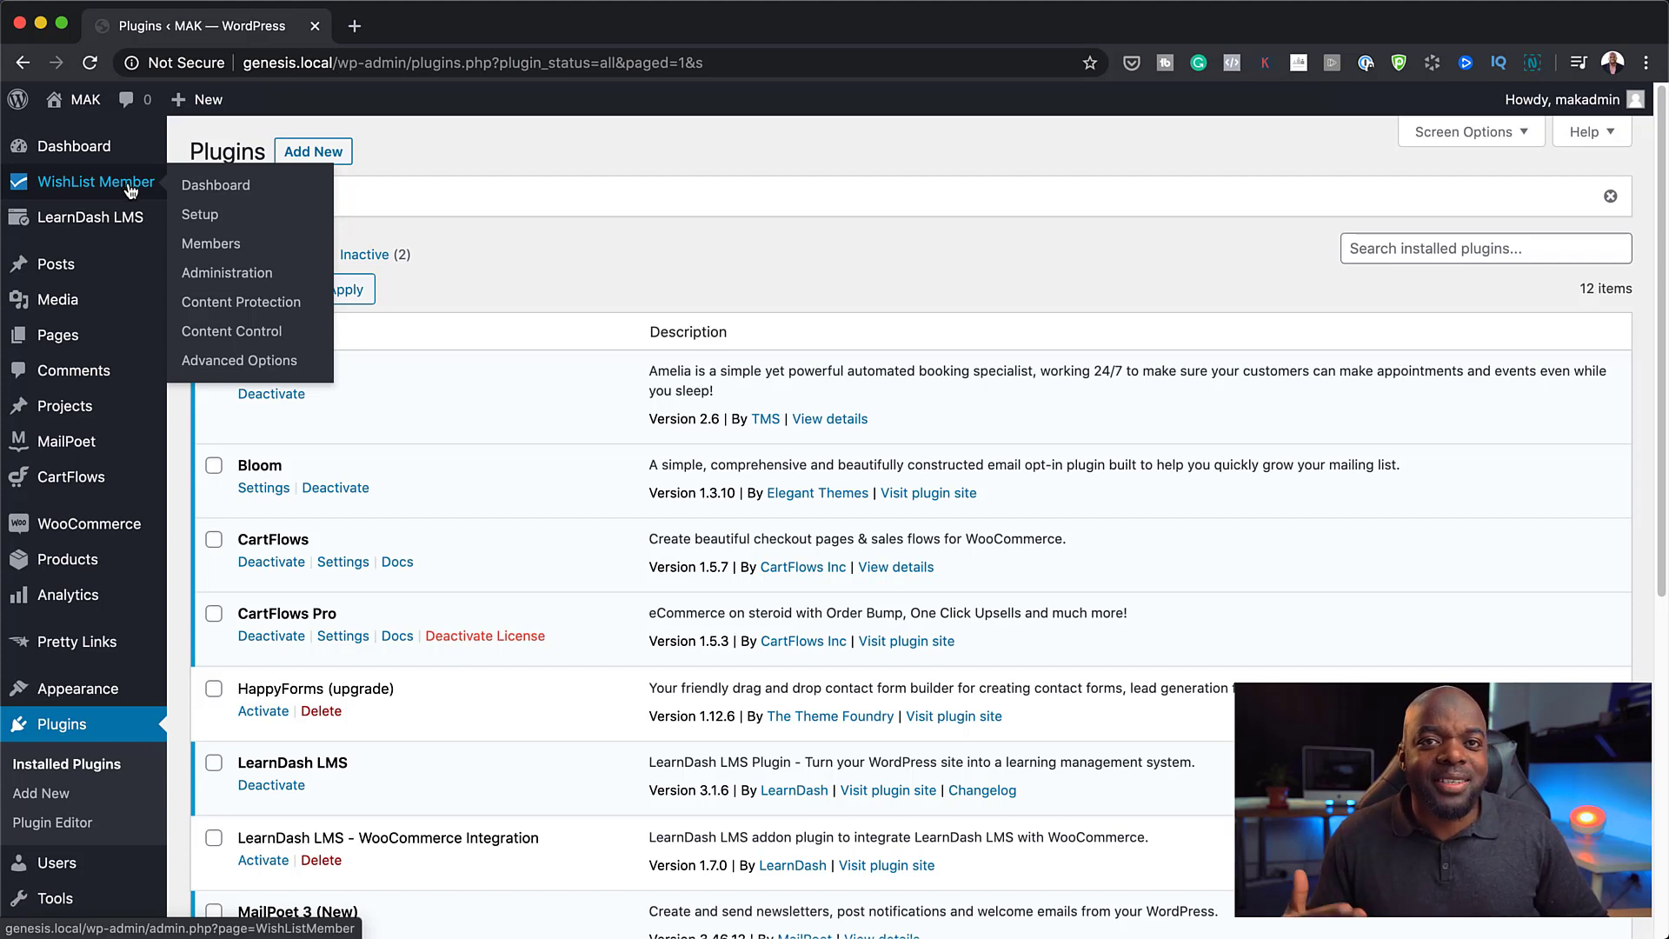
mouse_move(87, 213)
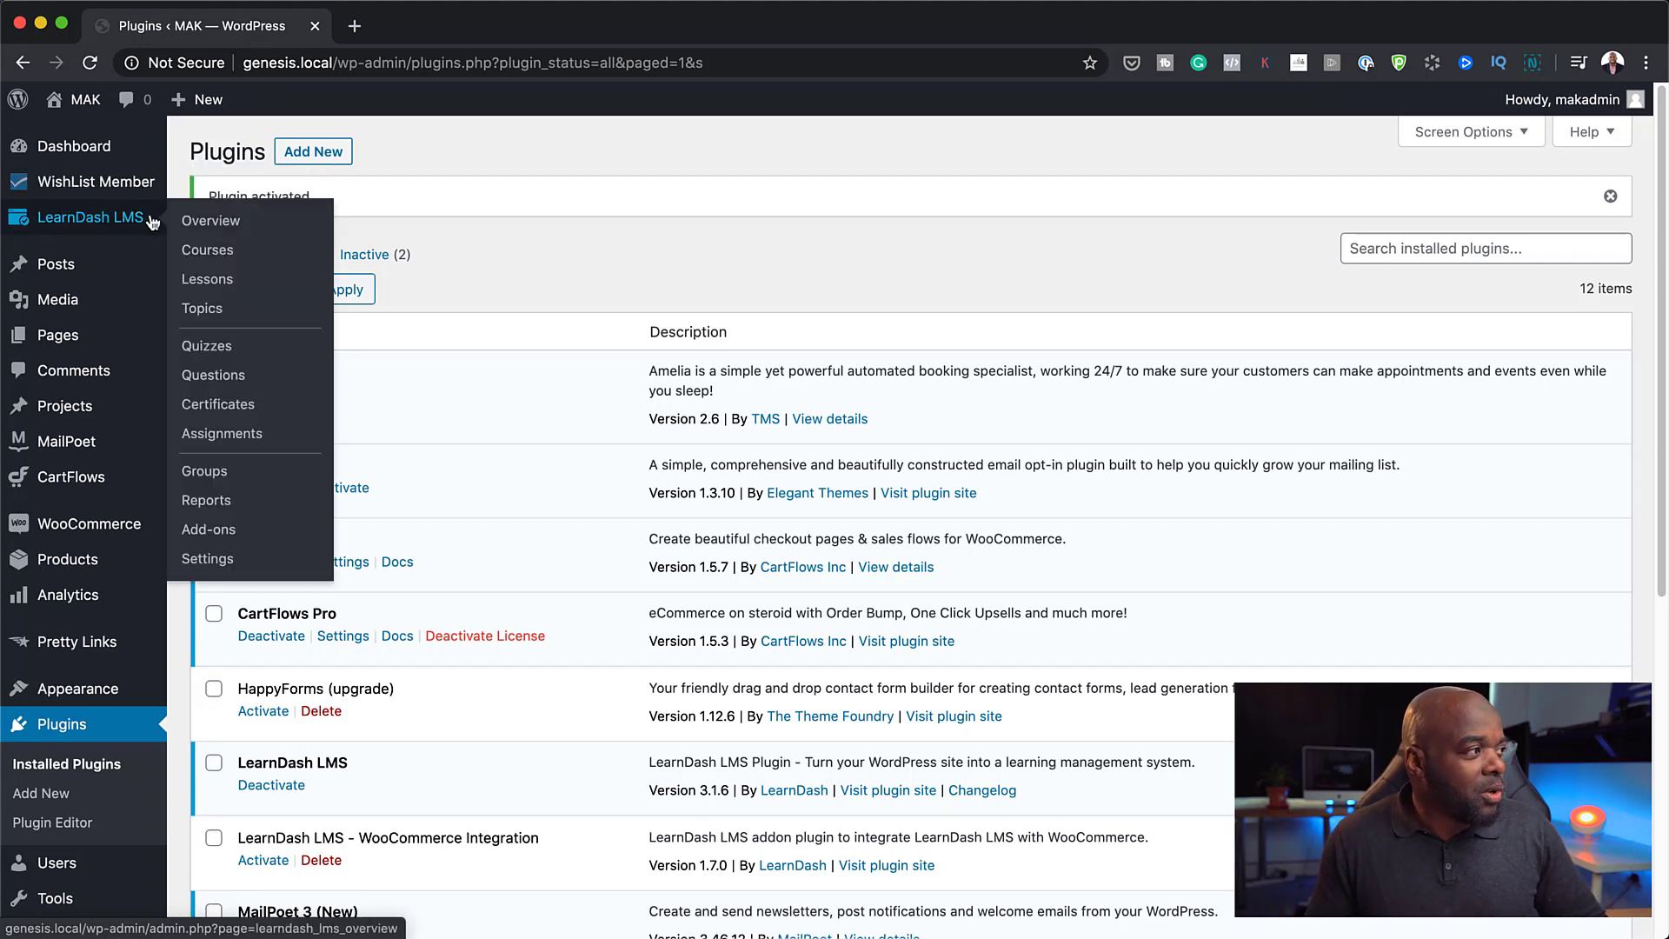
left_click(225, 254)
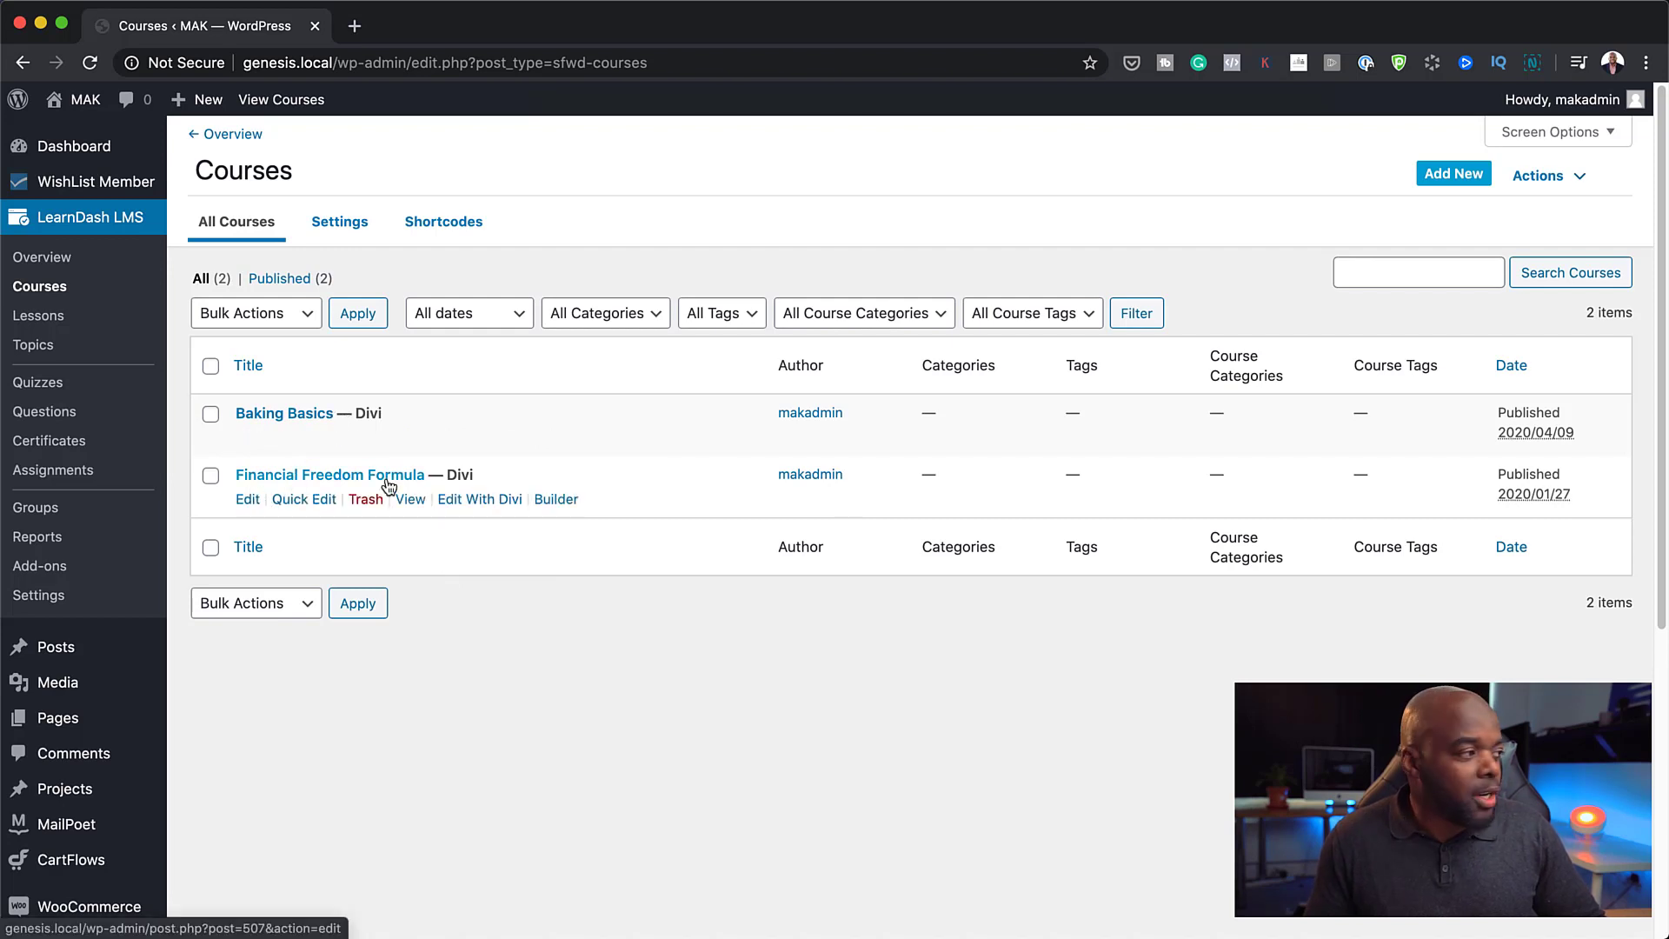
- Add a WishList Member membership level named Baking Basics
mouse_move(94, 191)
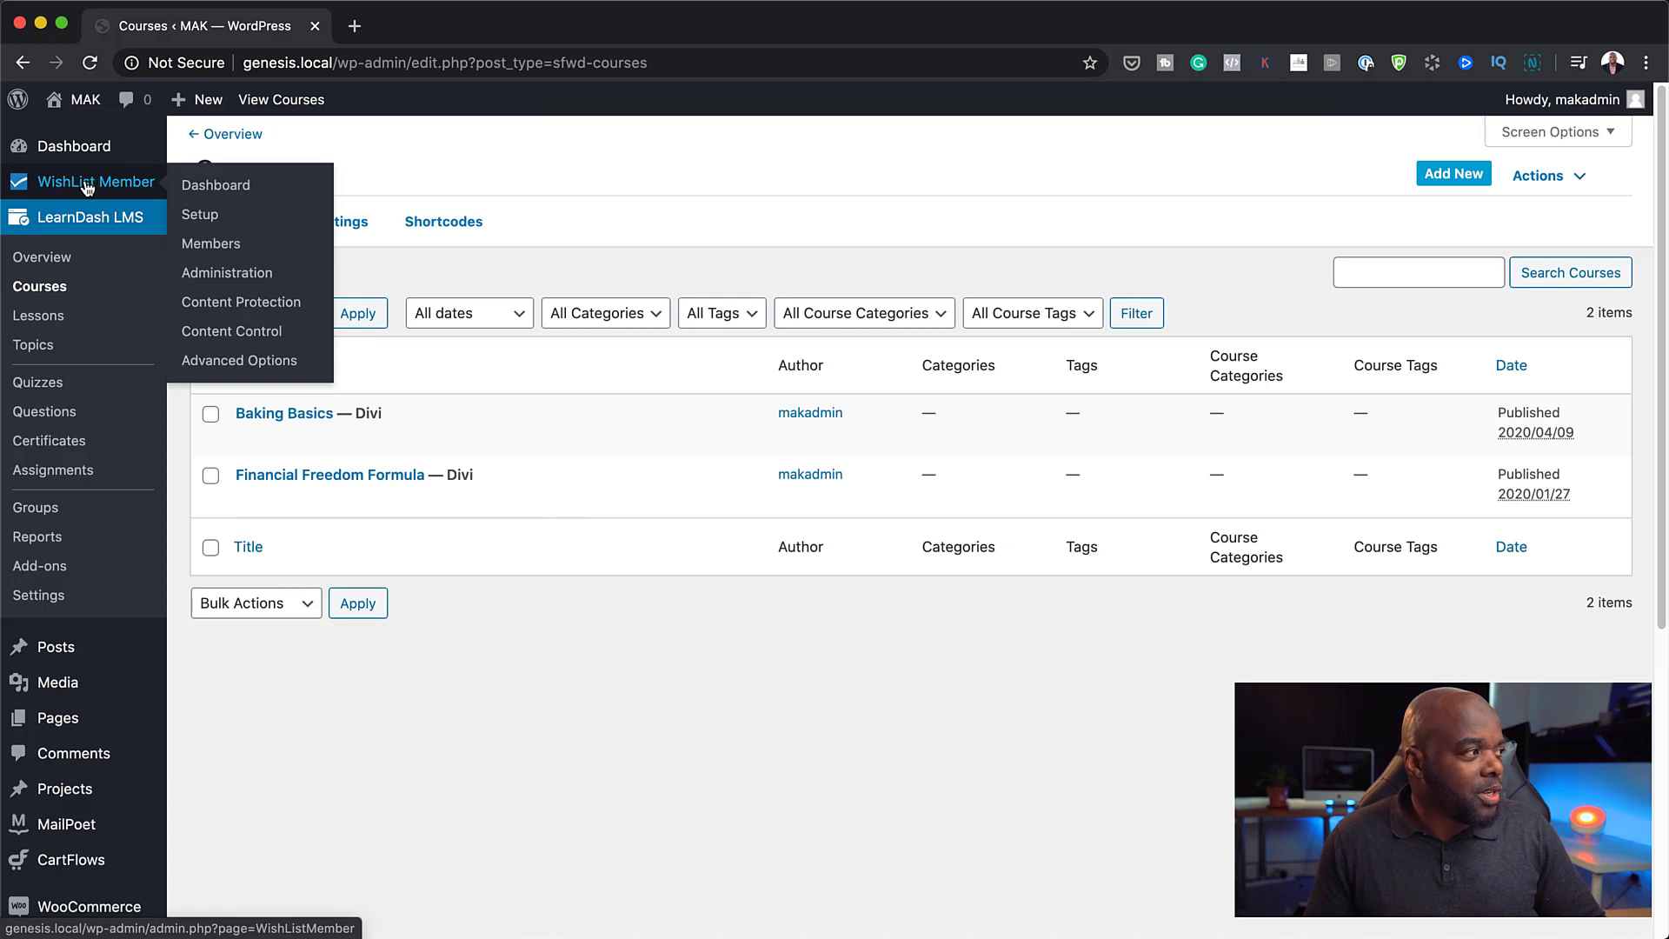
left_click(204, 217)
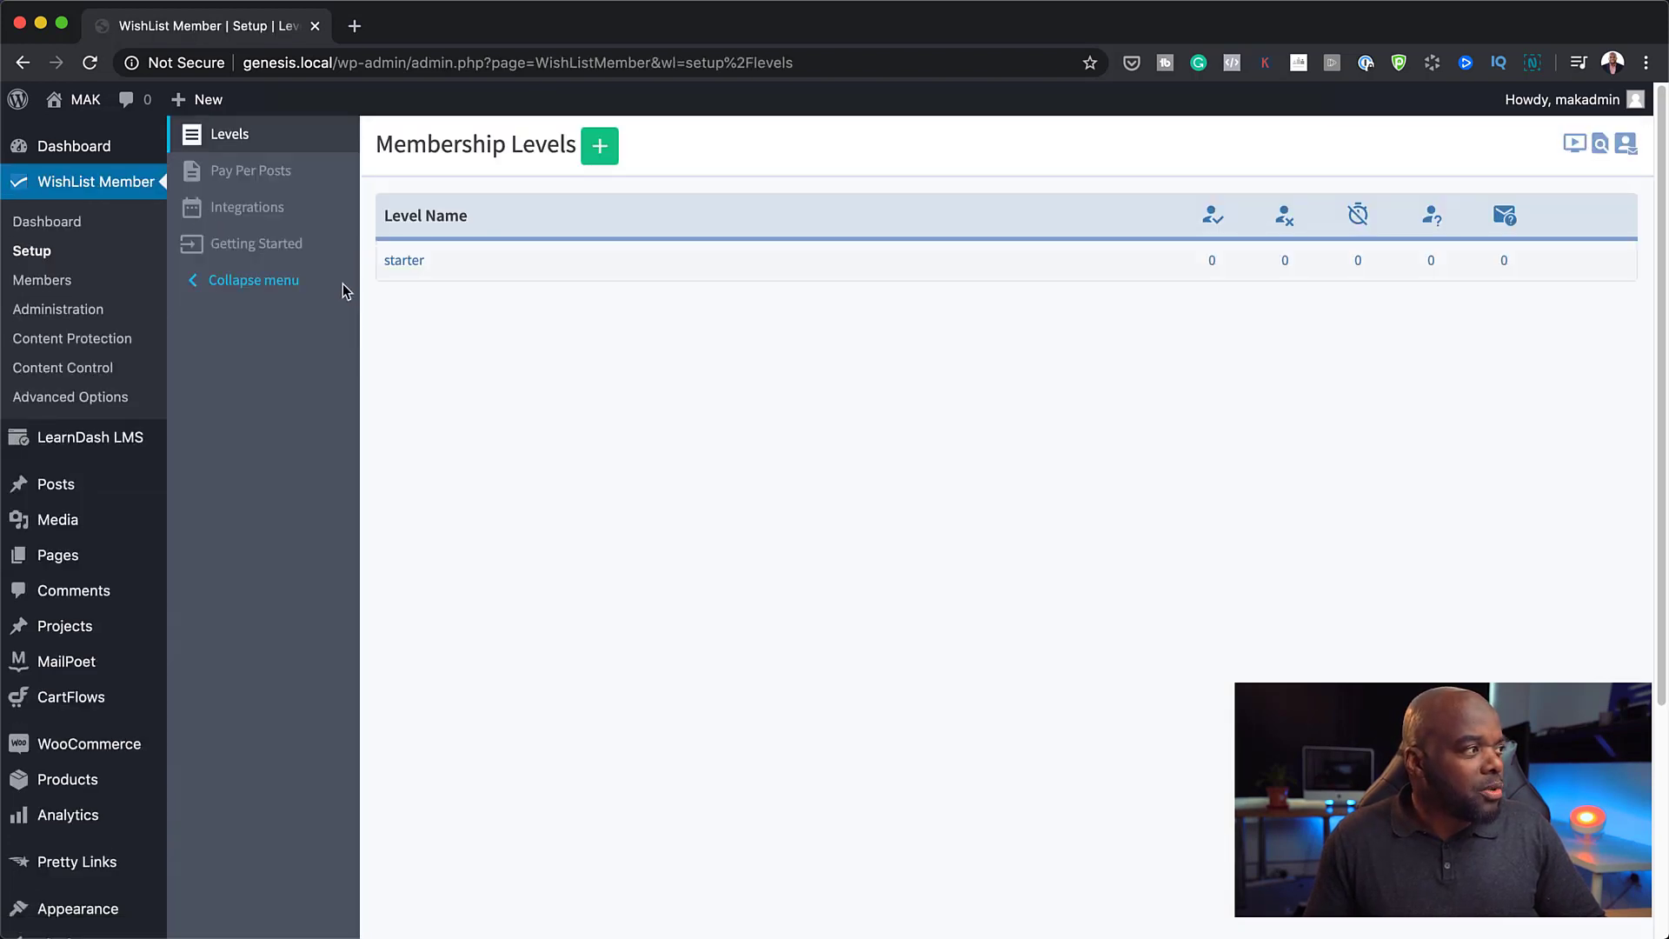
left_click(606, 154)
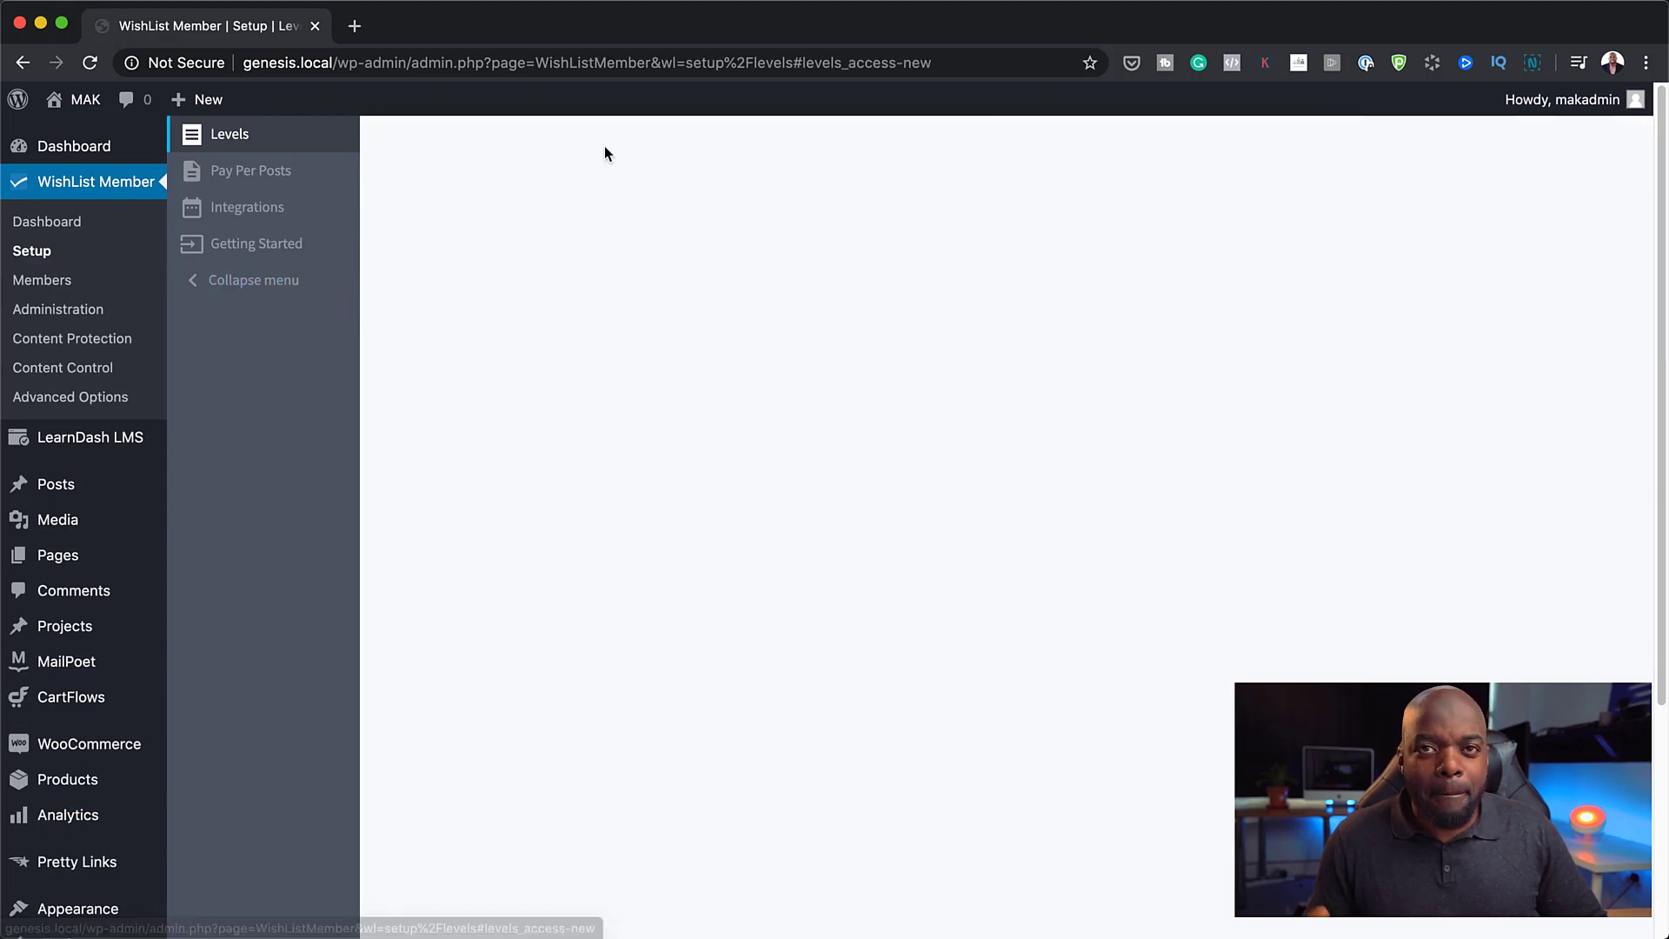
type("Baking Basics")
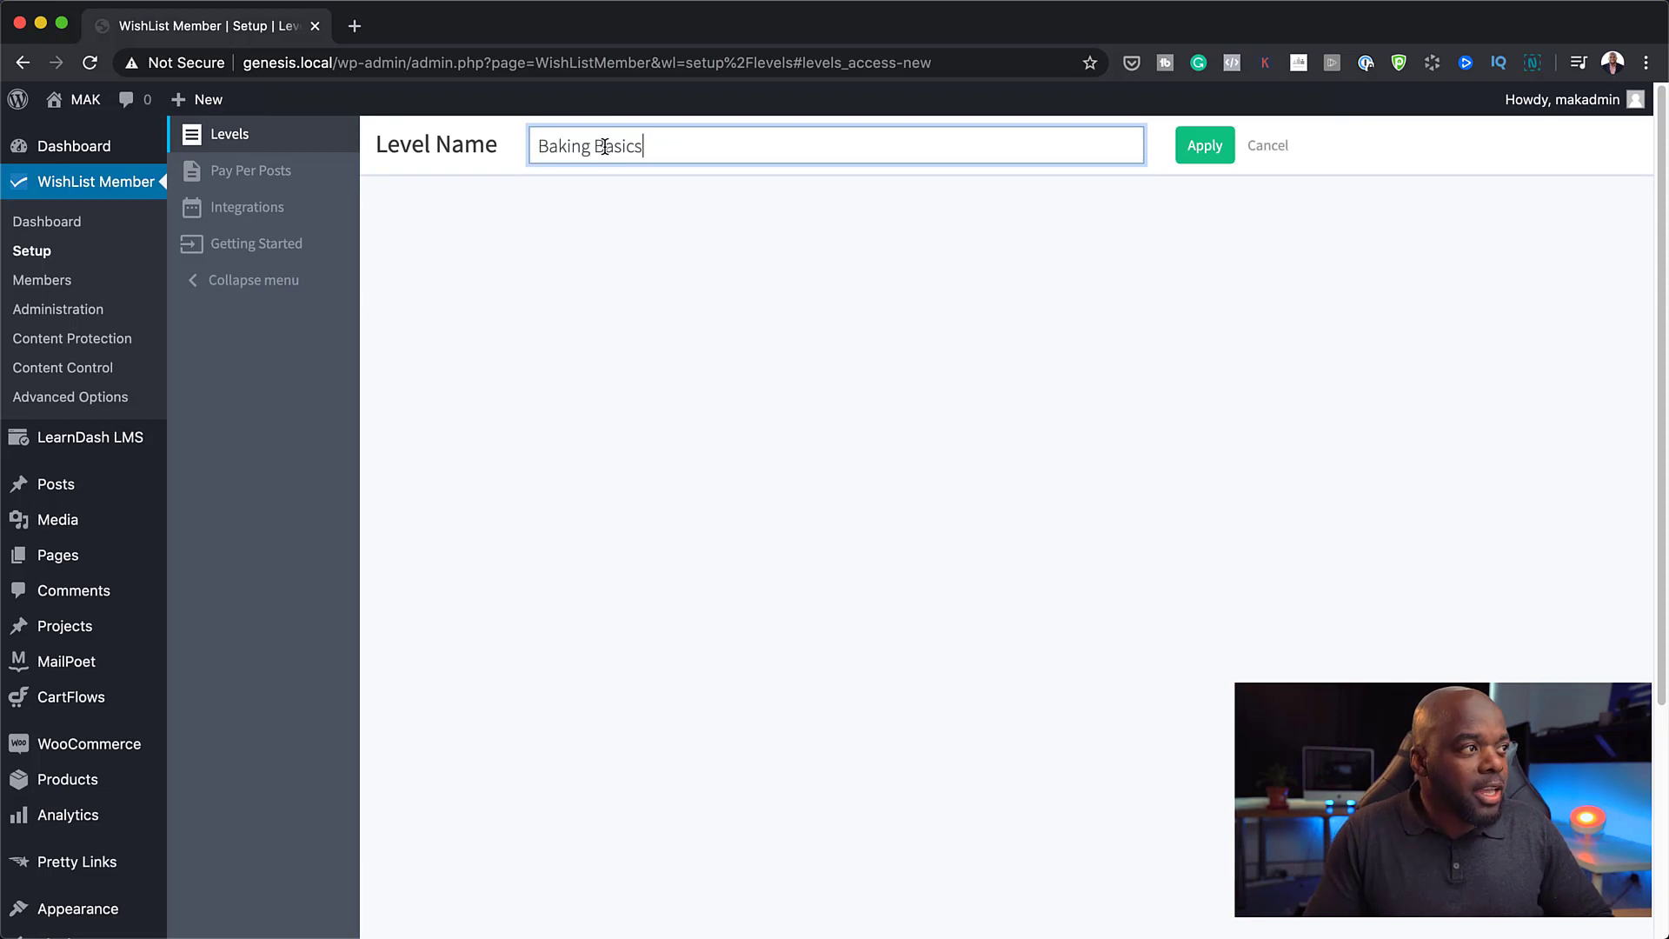
left_click(1184, 151)
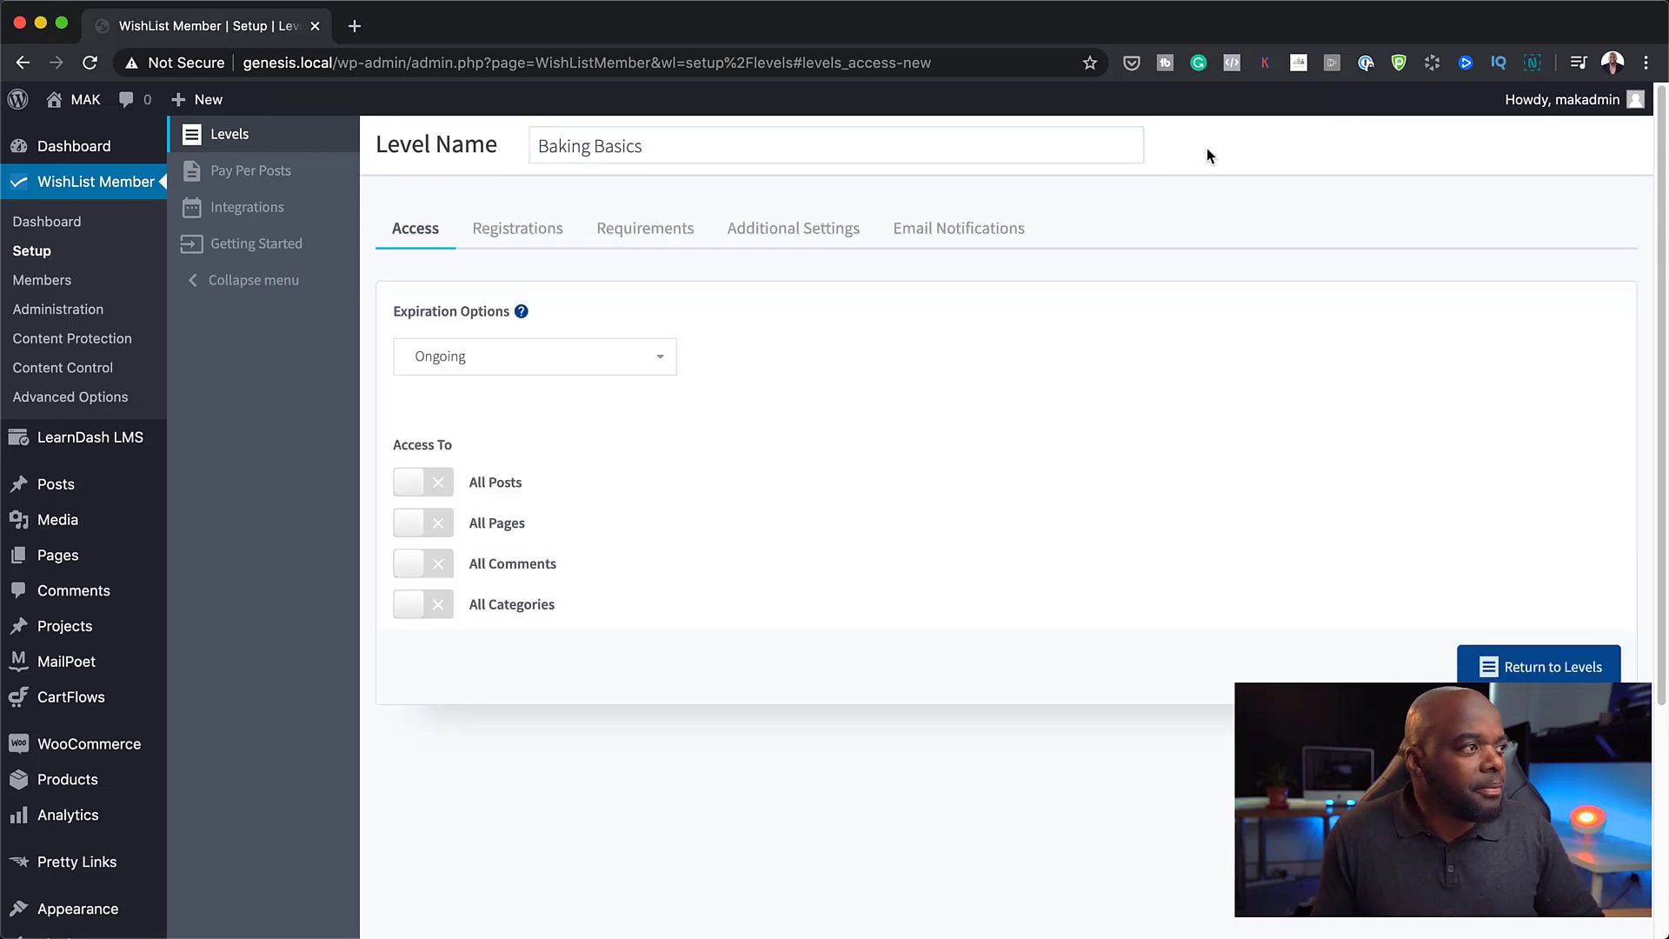
- Give the Baking Basics level access to all posts, pages, comments and categories, and return to the WishList Member dashboard
left_click(537, 236)
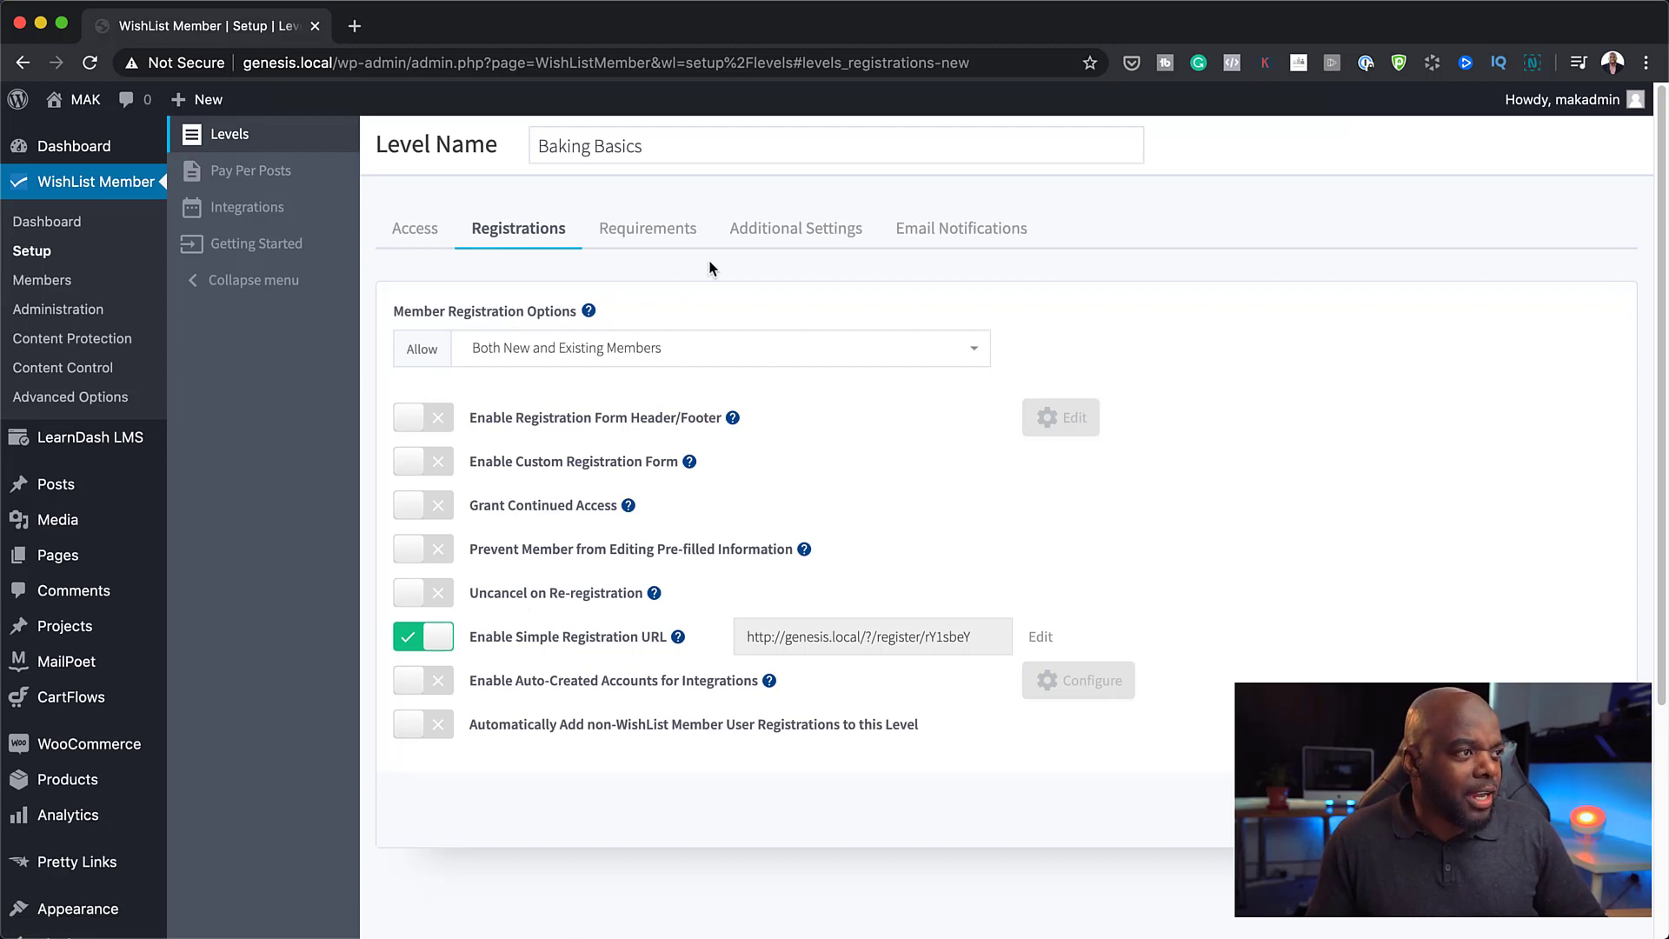
left_click(406, 239)
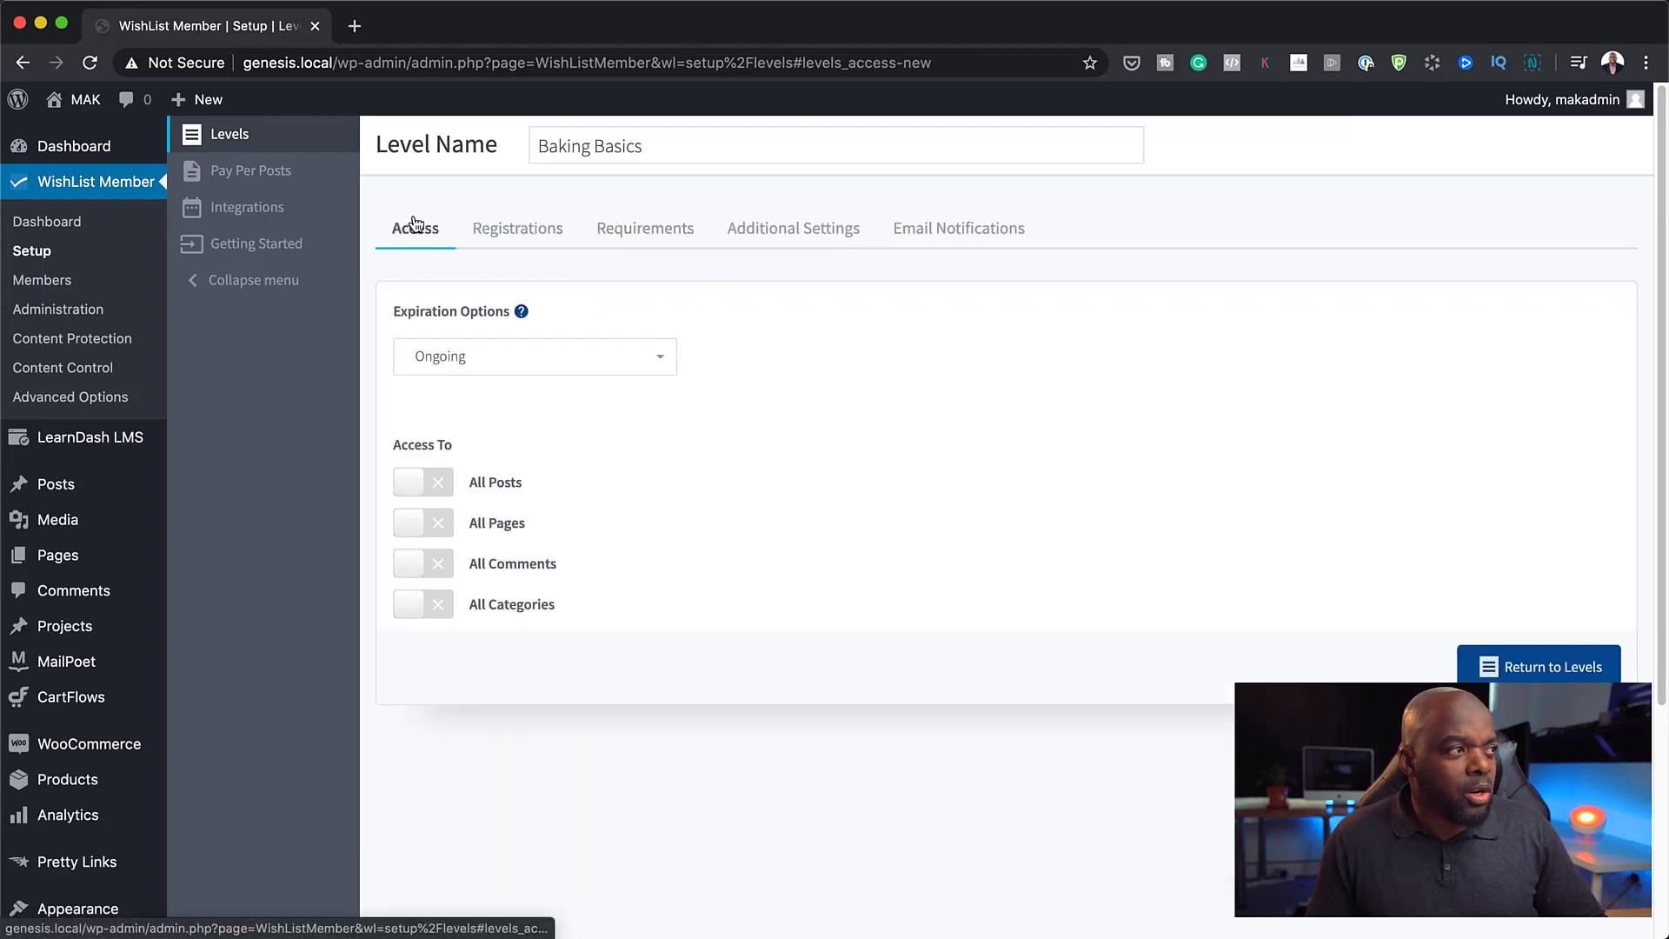
left_click(441, 489)
left_click(439, 528)
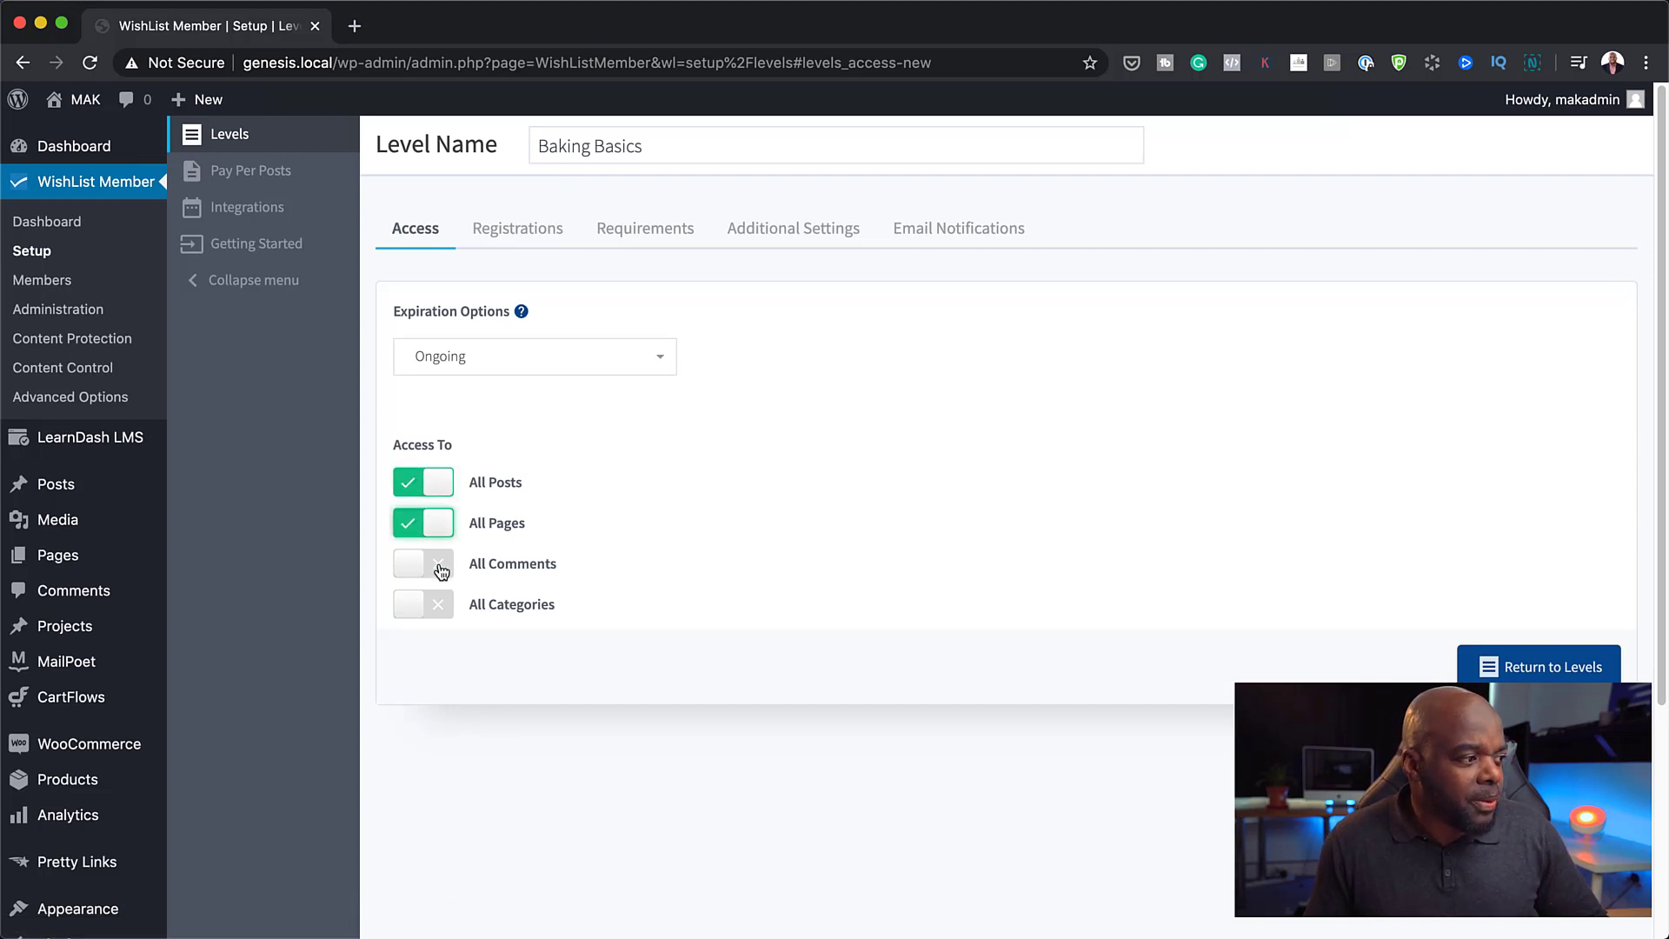
left_click(441, 566)
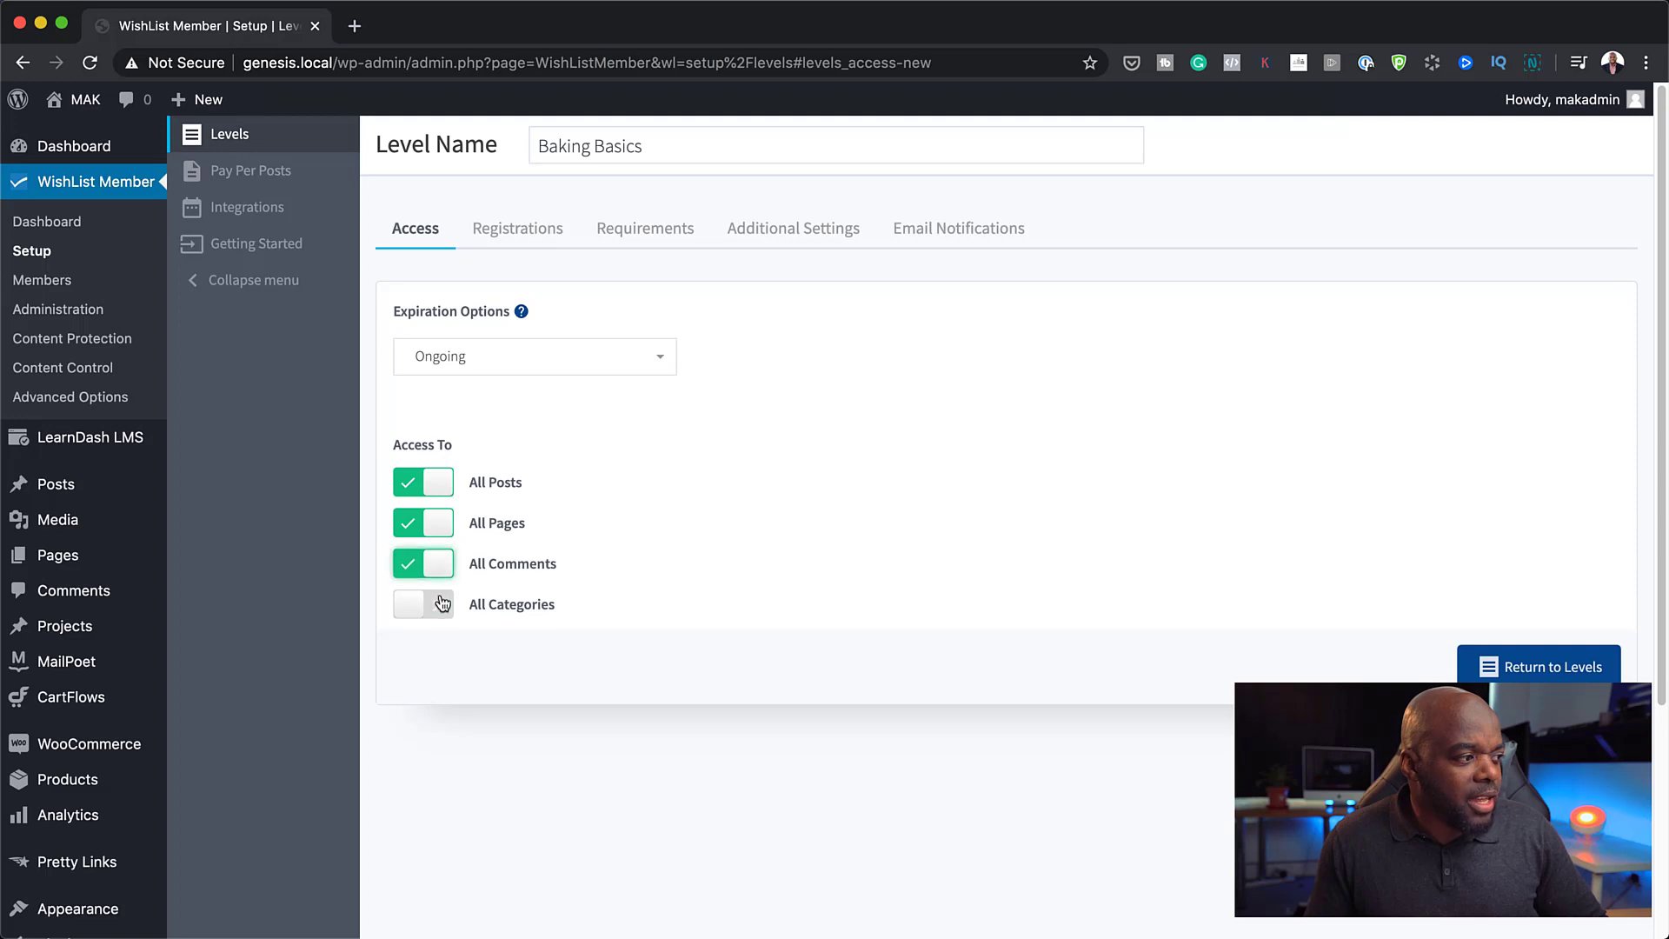
left_click(443, 604)
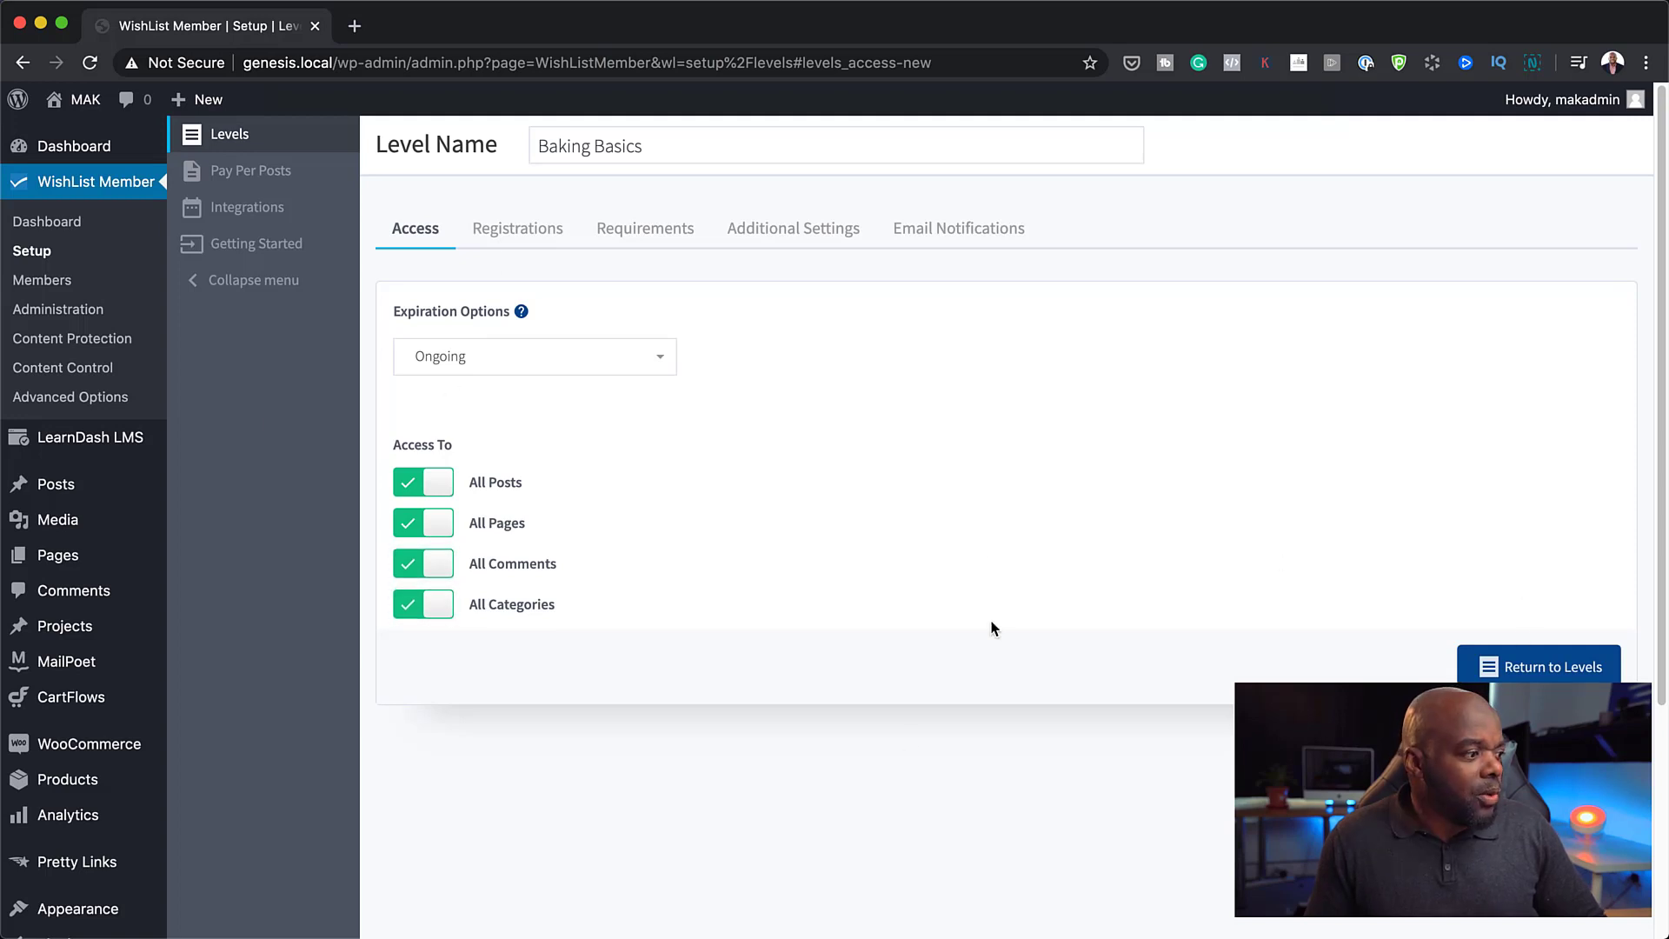
scroll(1159, 809, "down", 5)
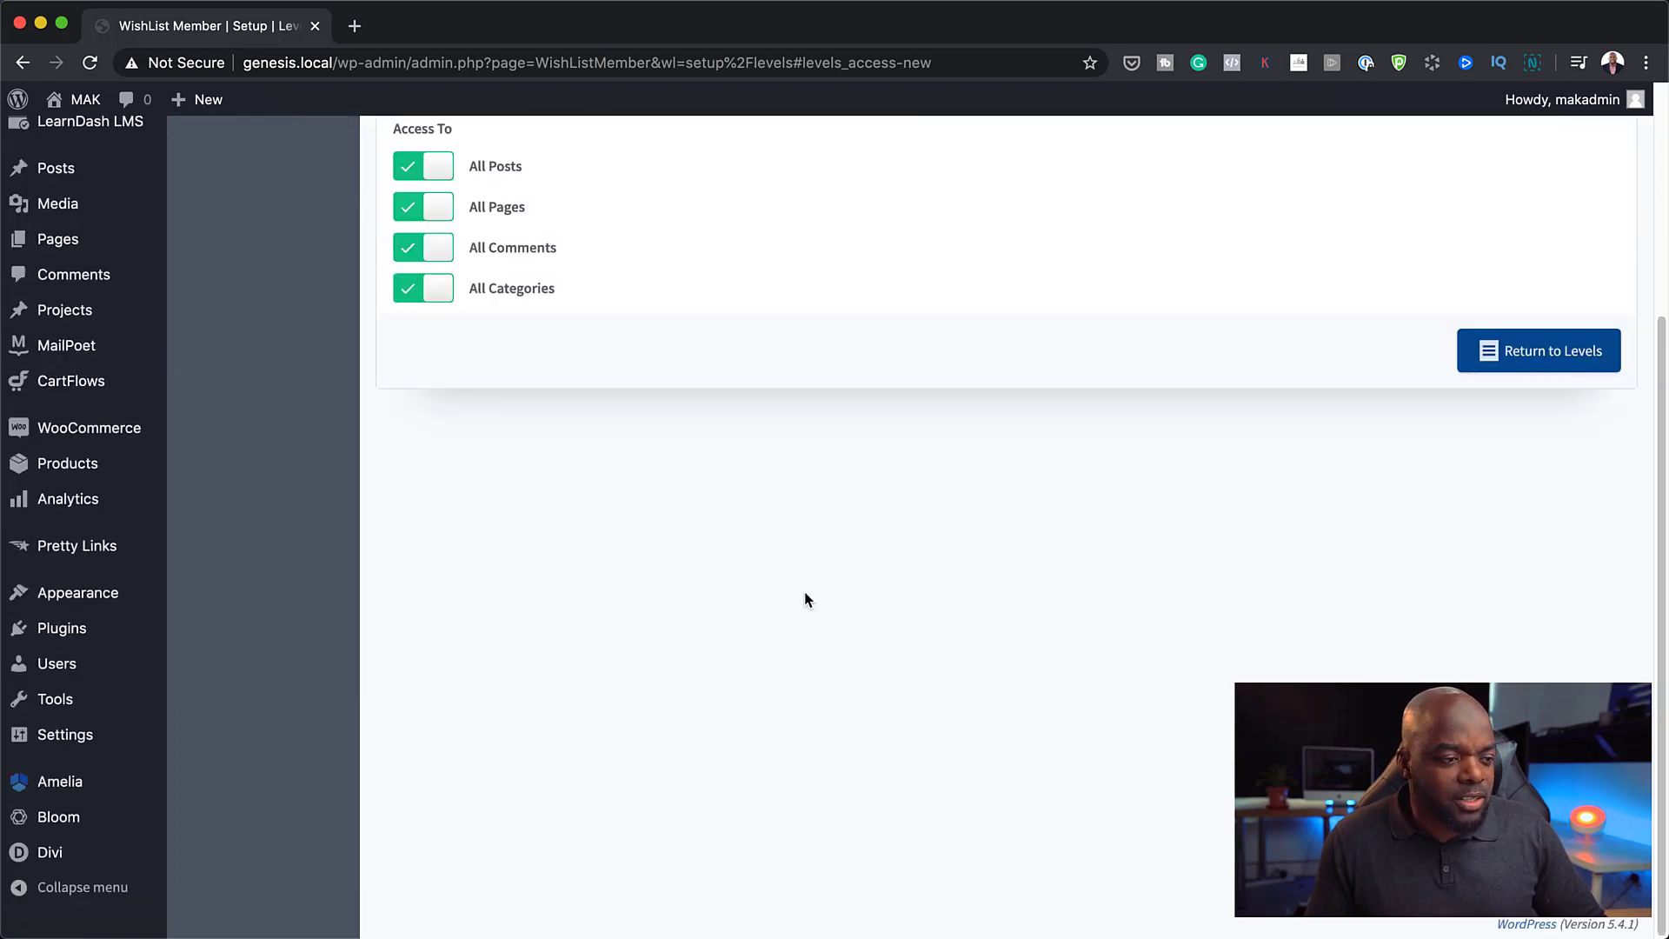
scroll(641, 589, "up", 5)
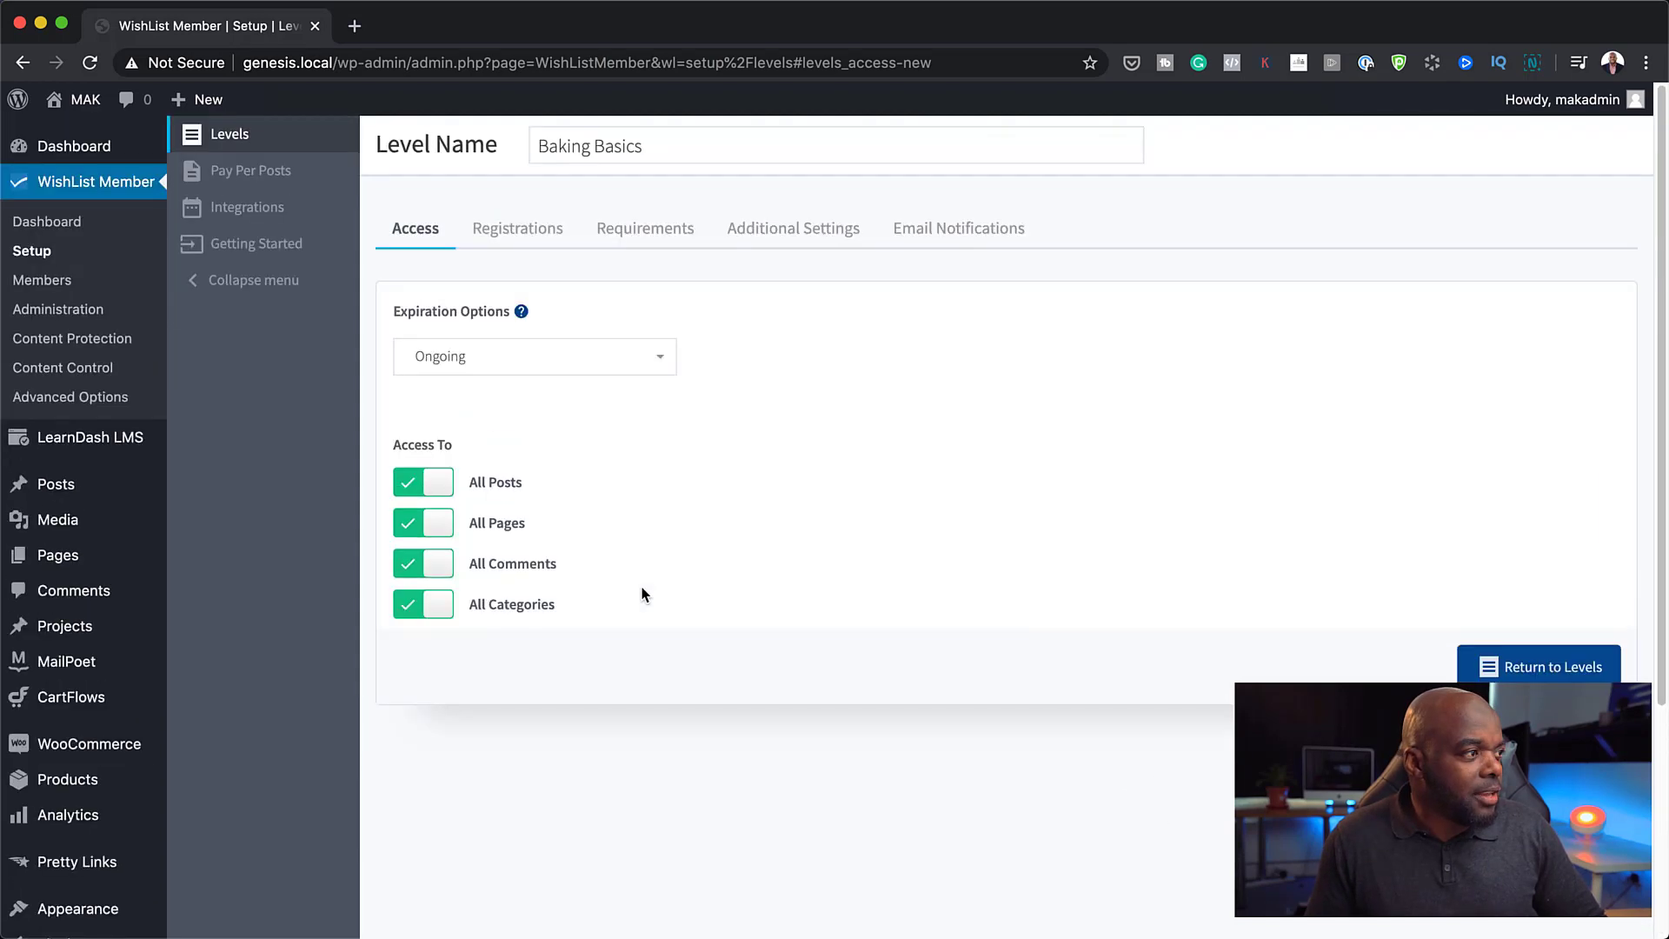
left_click(59, 223)
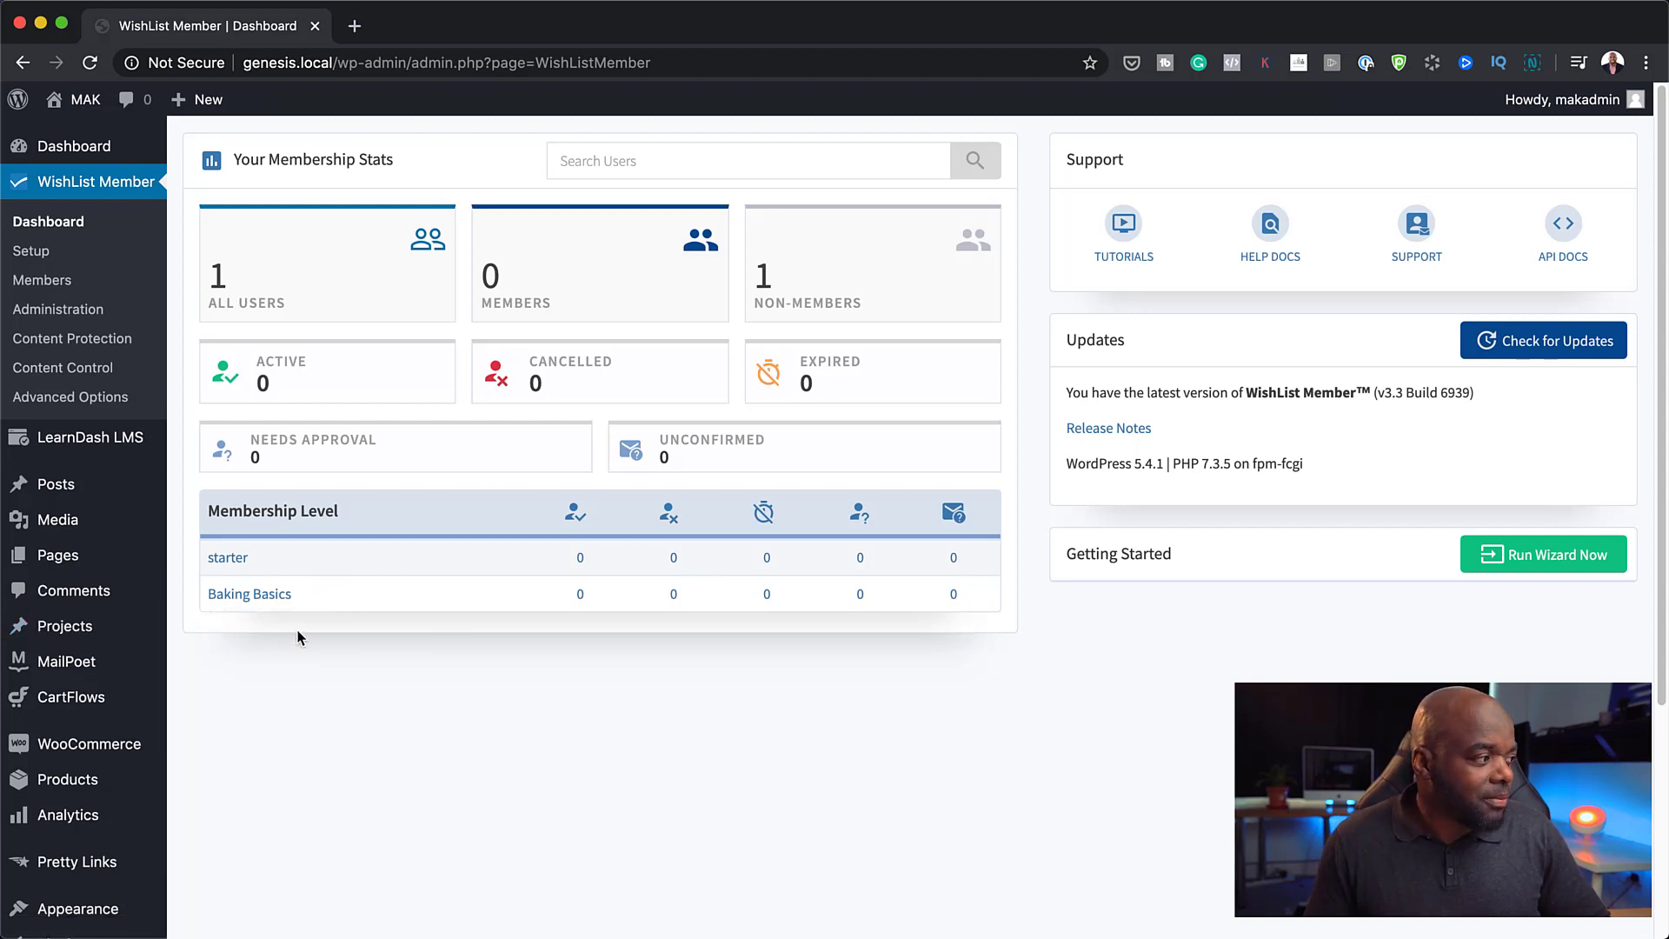
- Start a new WooCommerce product titled Baking Basics Course
mouse_move(100, 747)
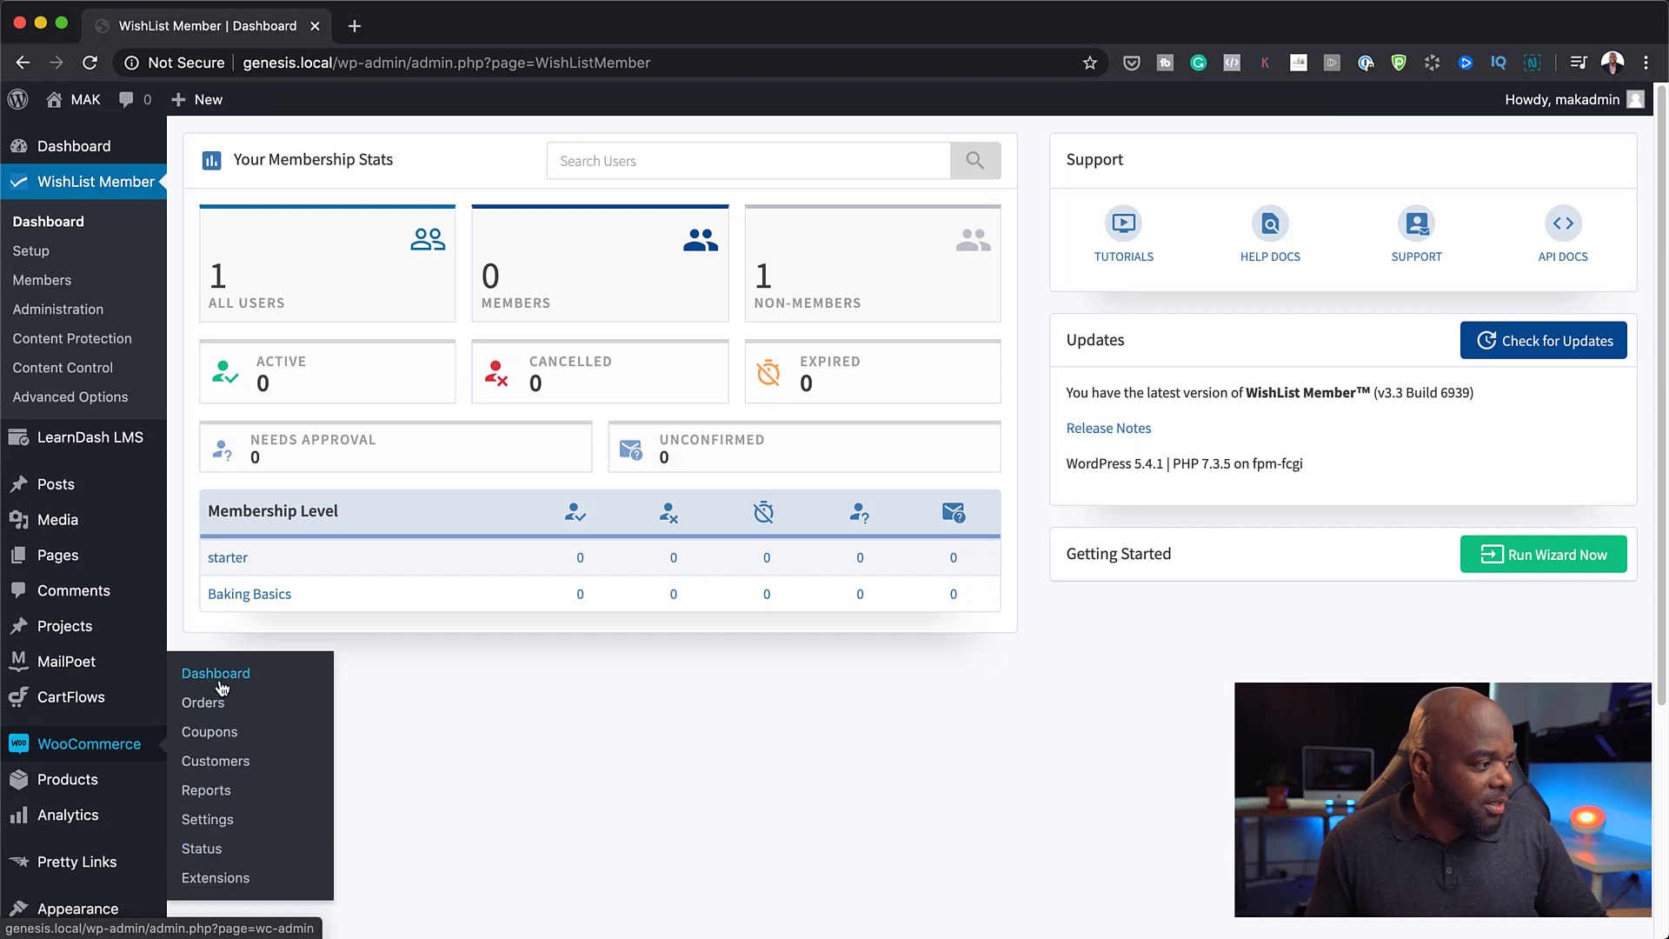
mouse_move(75, 798)
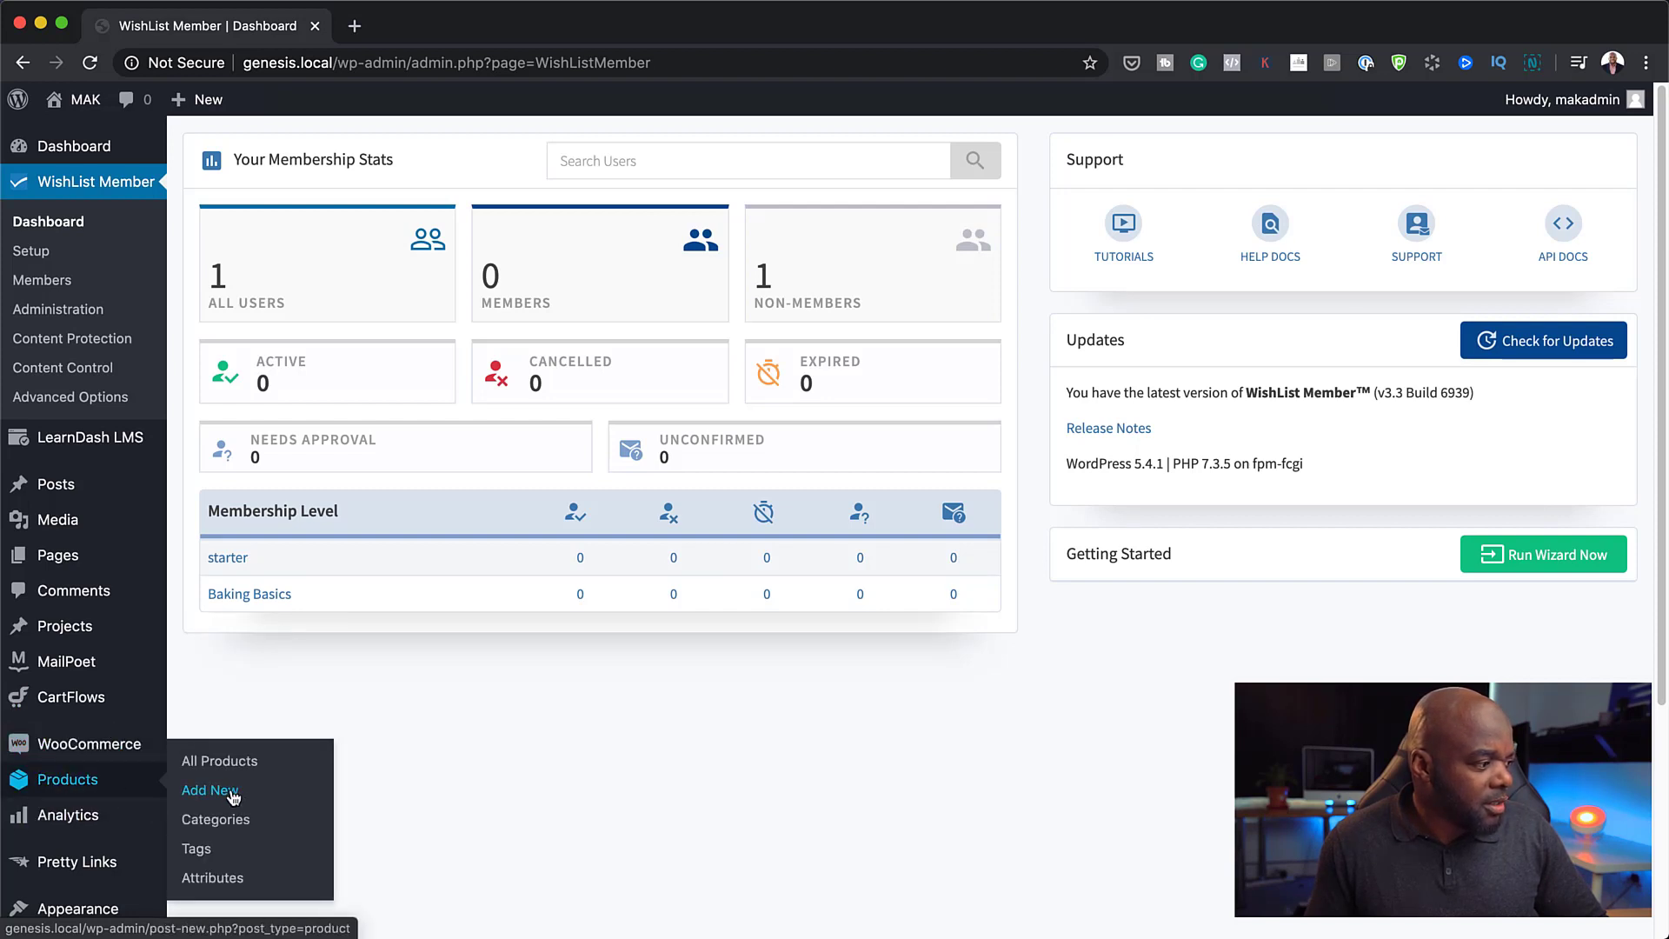
left_click(228, 792)
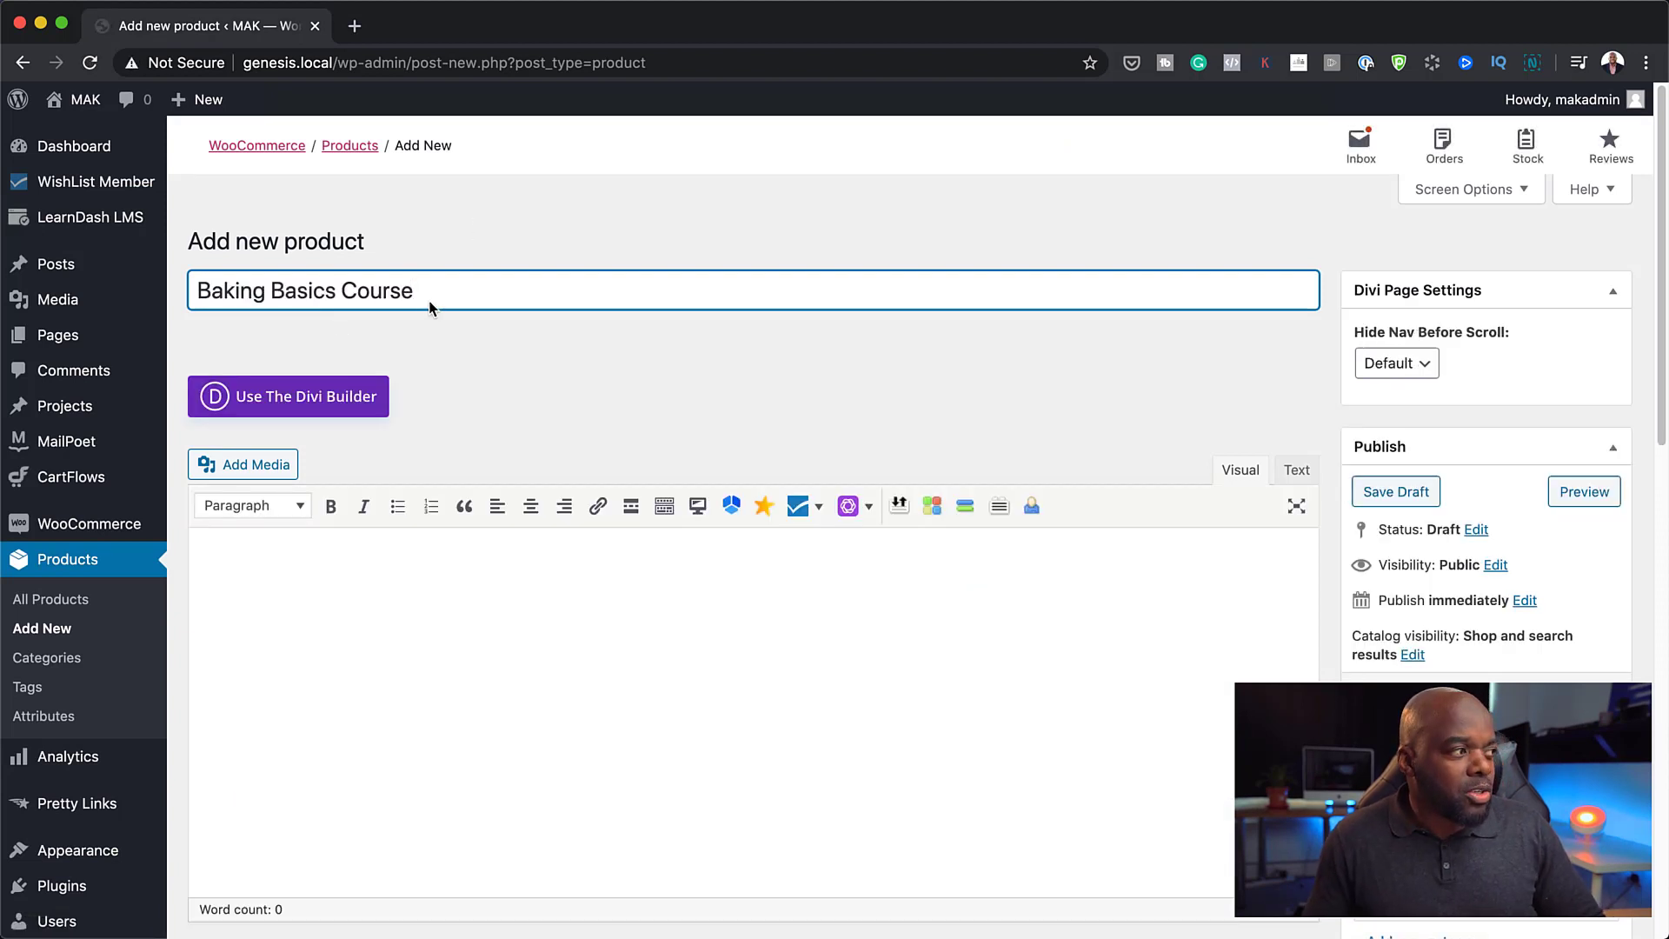
- Set the Baking Basics Course product's regular price to £97 and publish it
scroll(670, 616, "down", 5)
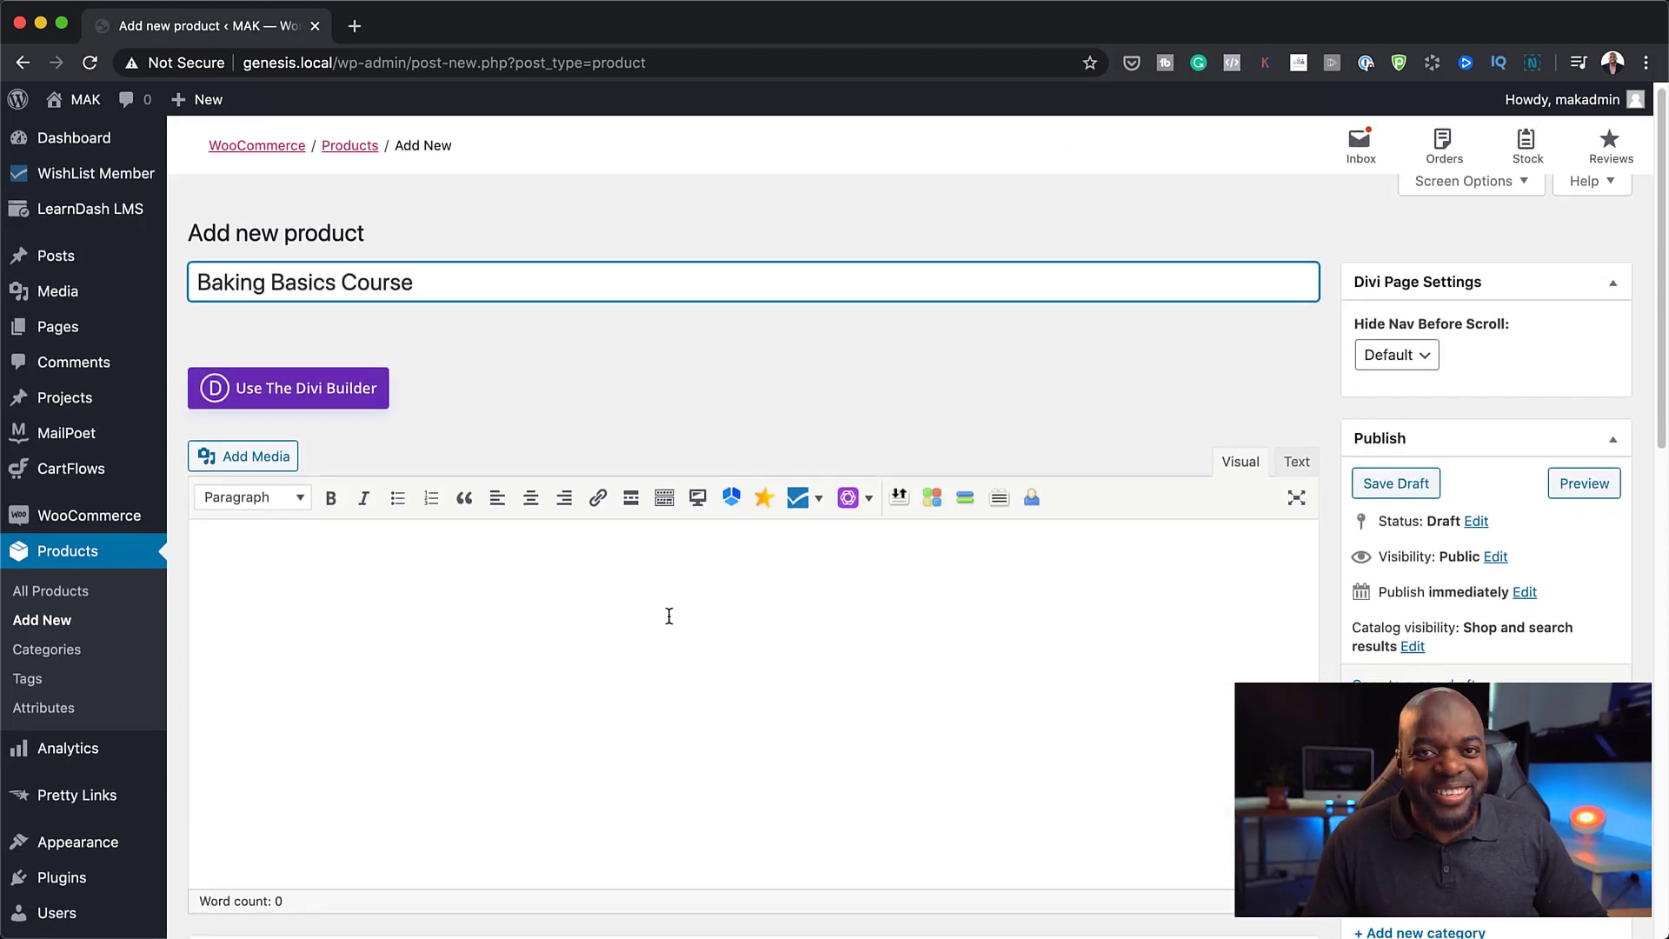
left_click(675, 710)
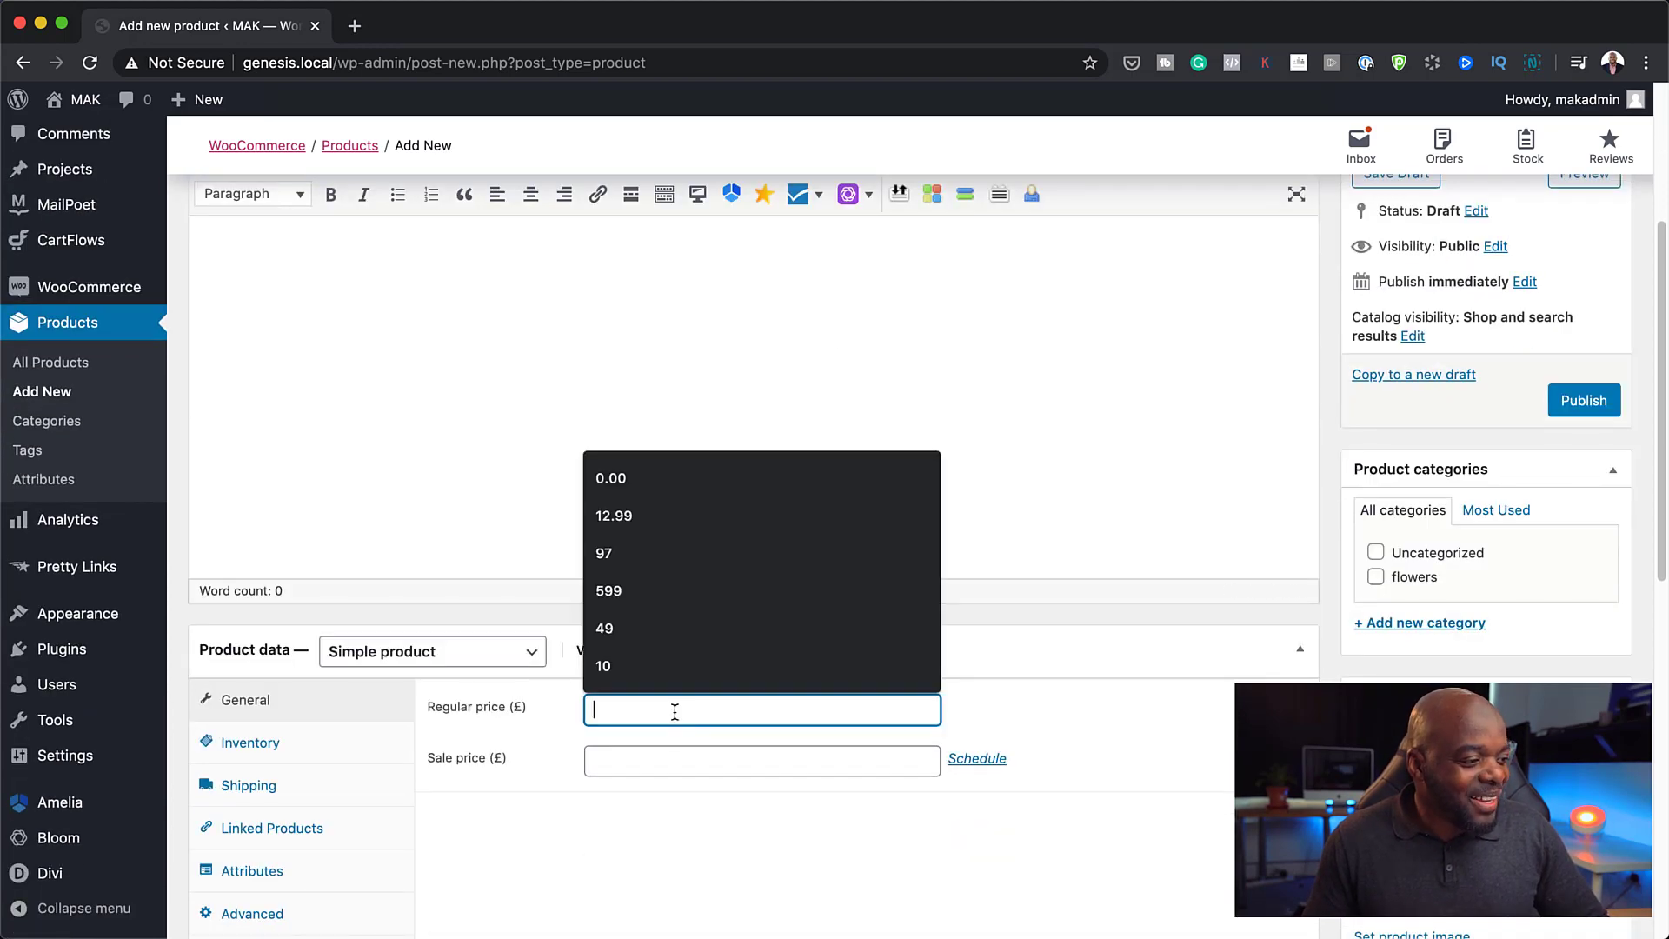
type("97")
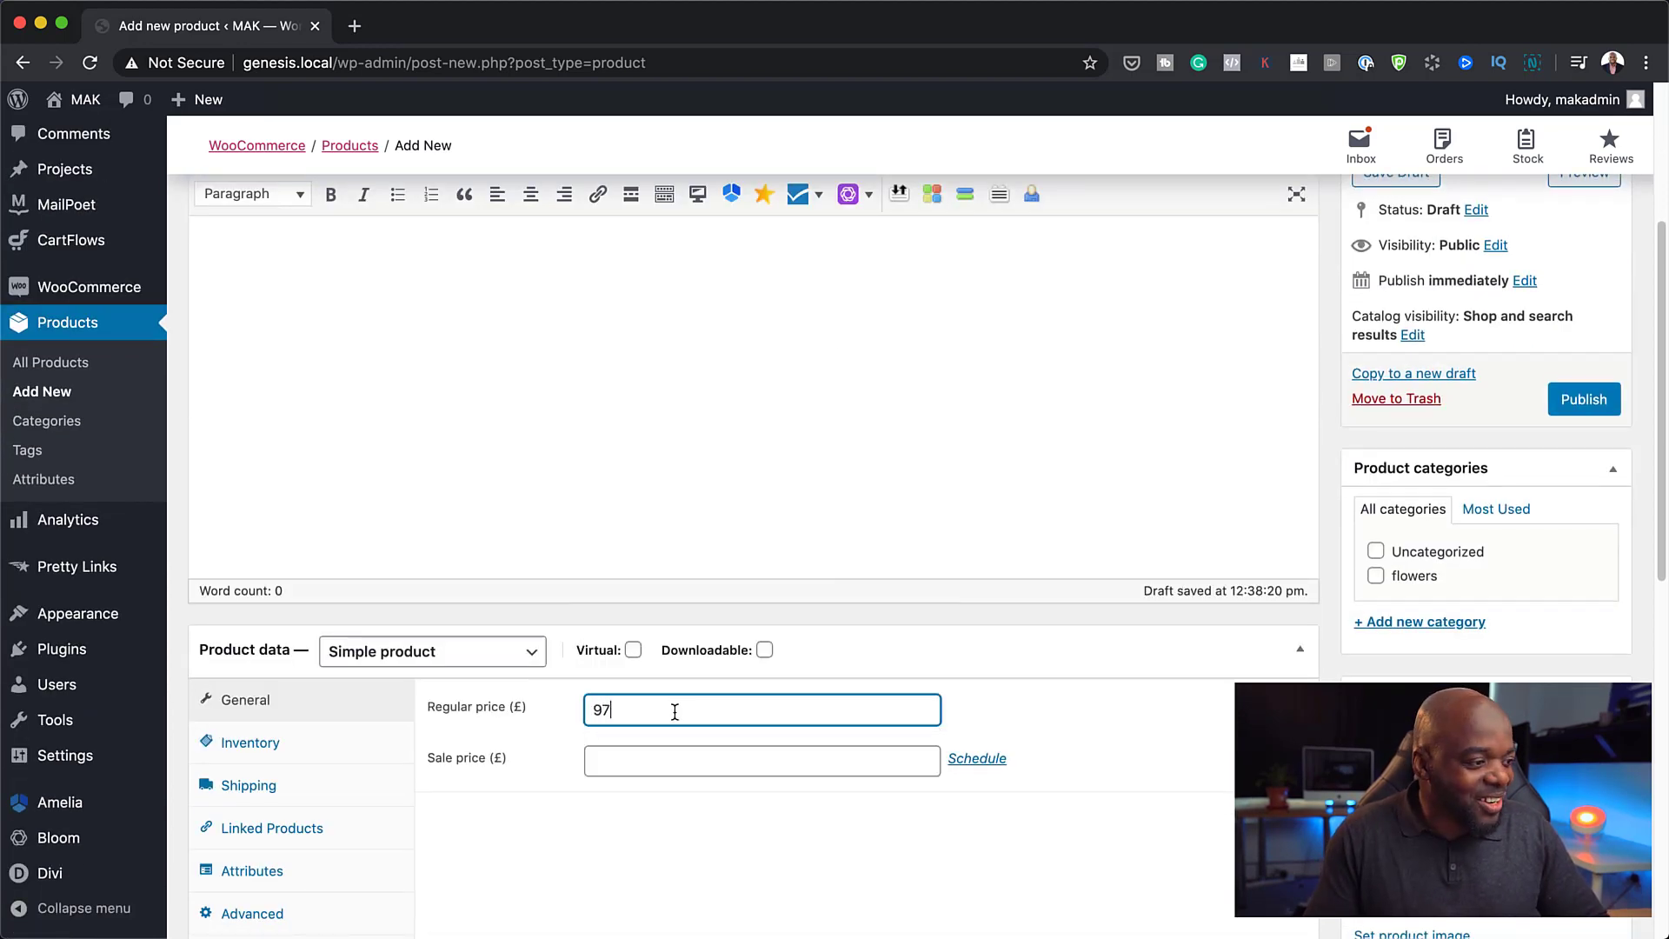
scroll(1058, 723, "down", 3)
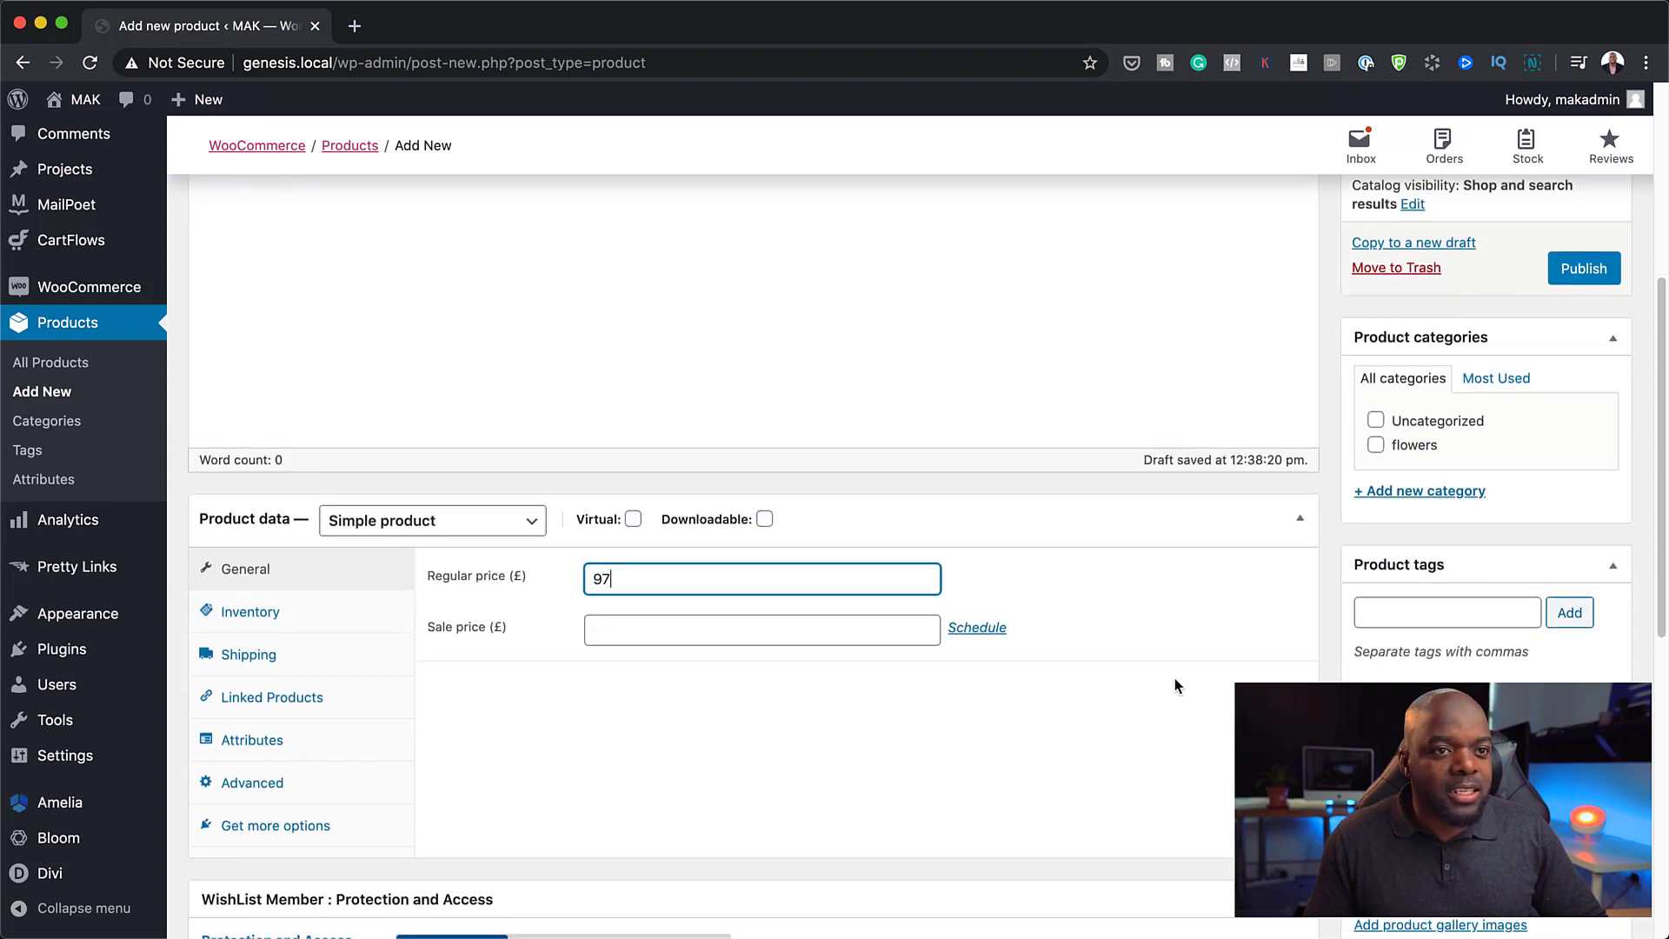
left_click(1584, 269)
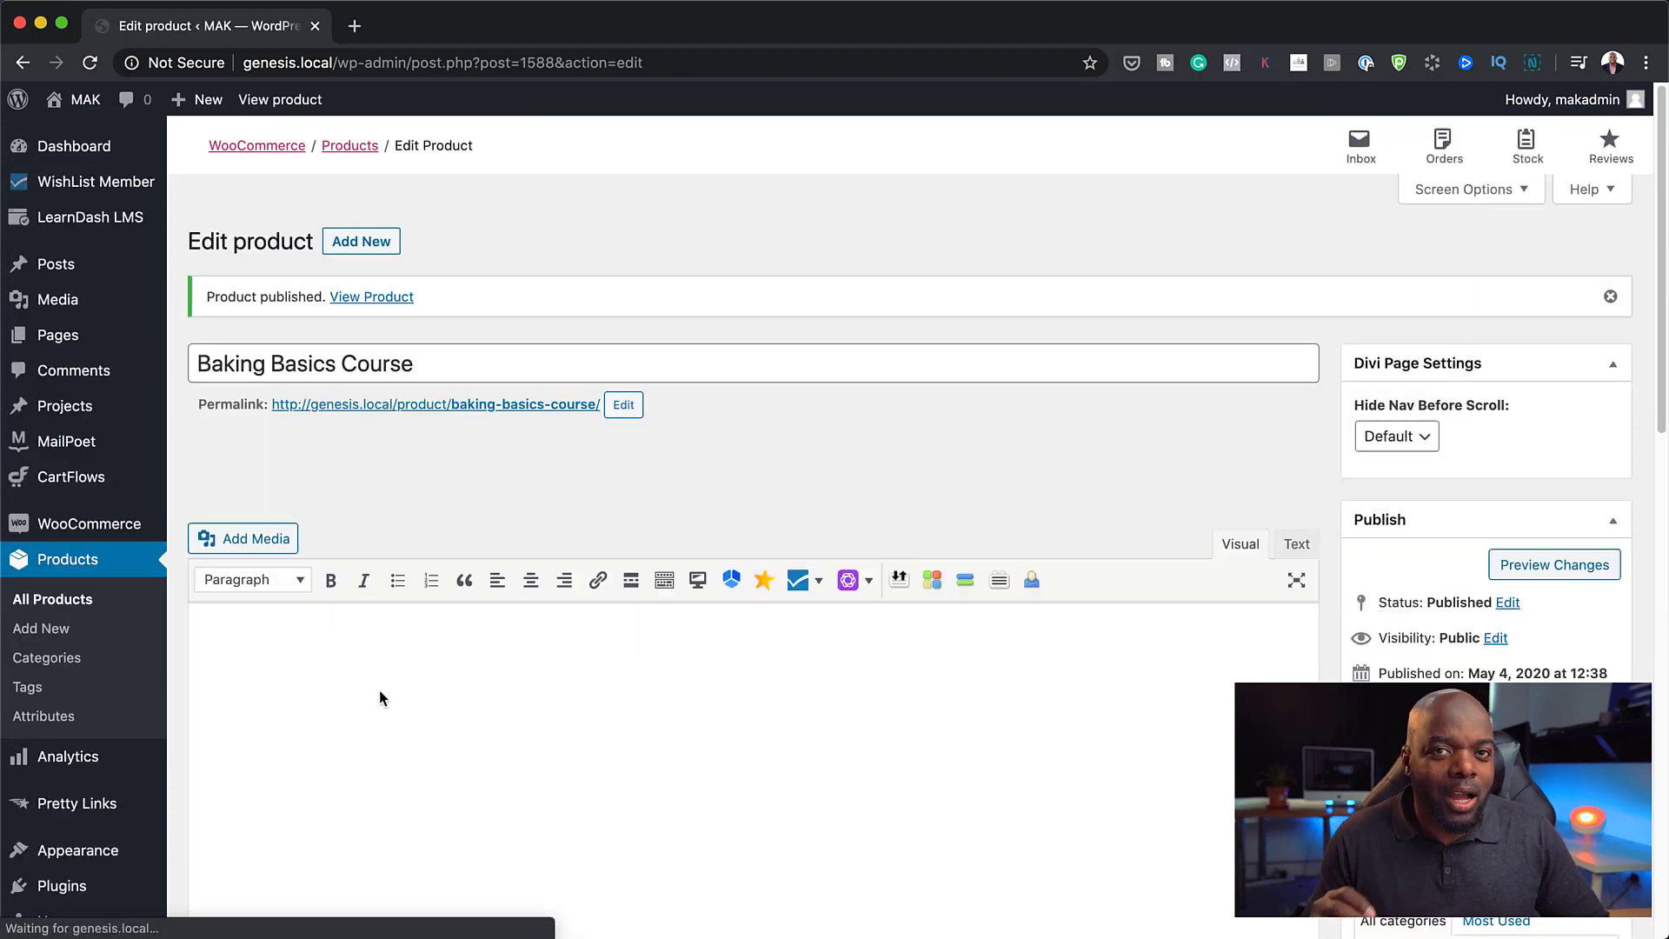
scroll(825, 767, "down", 10)
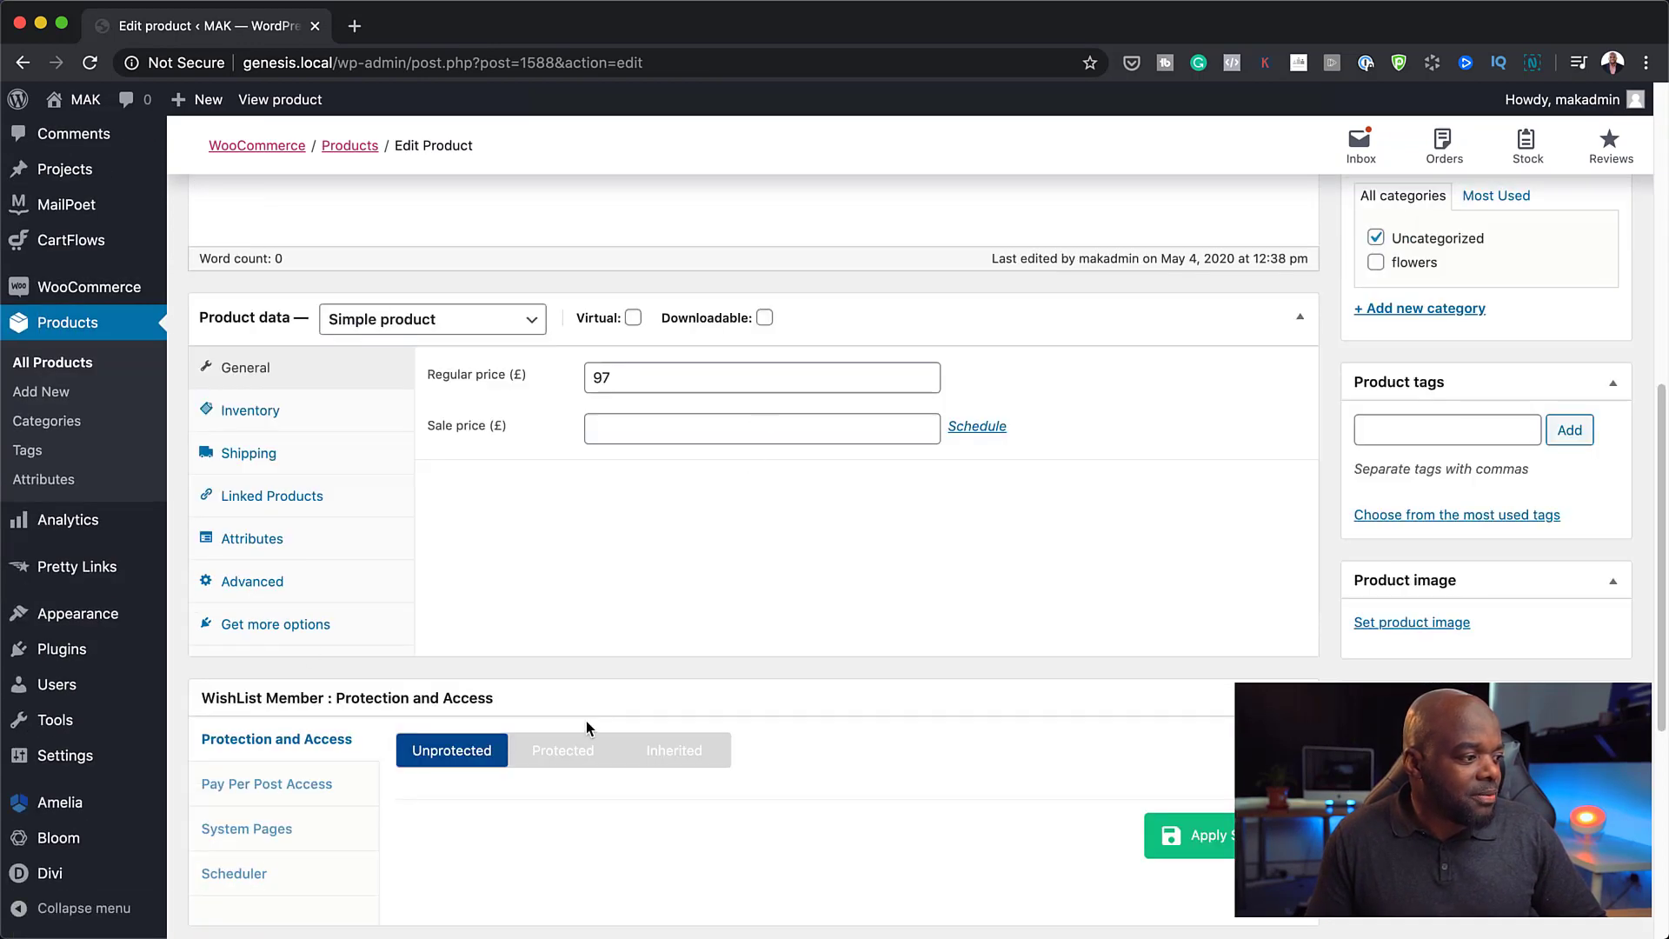
scroll(440, 785, "down", 1)
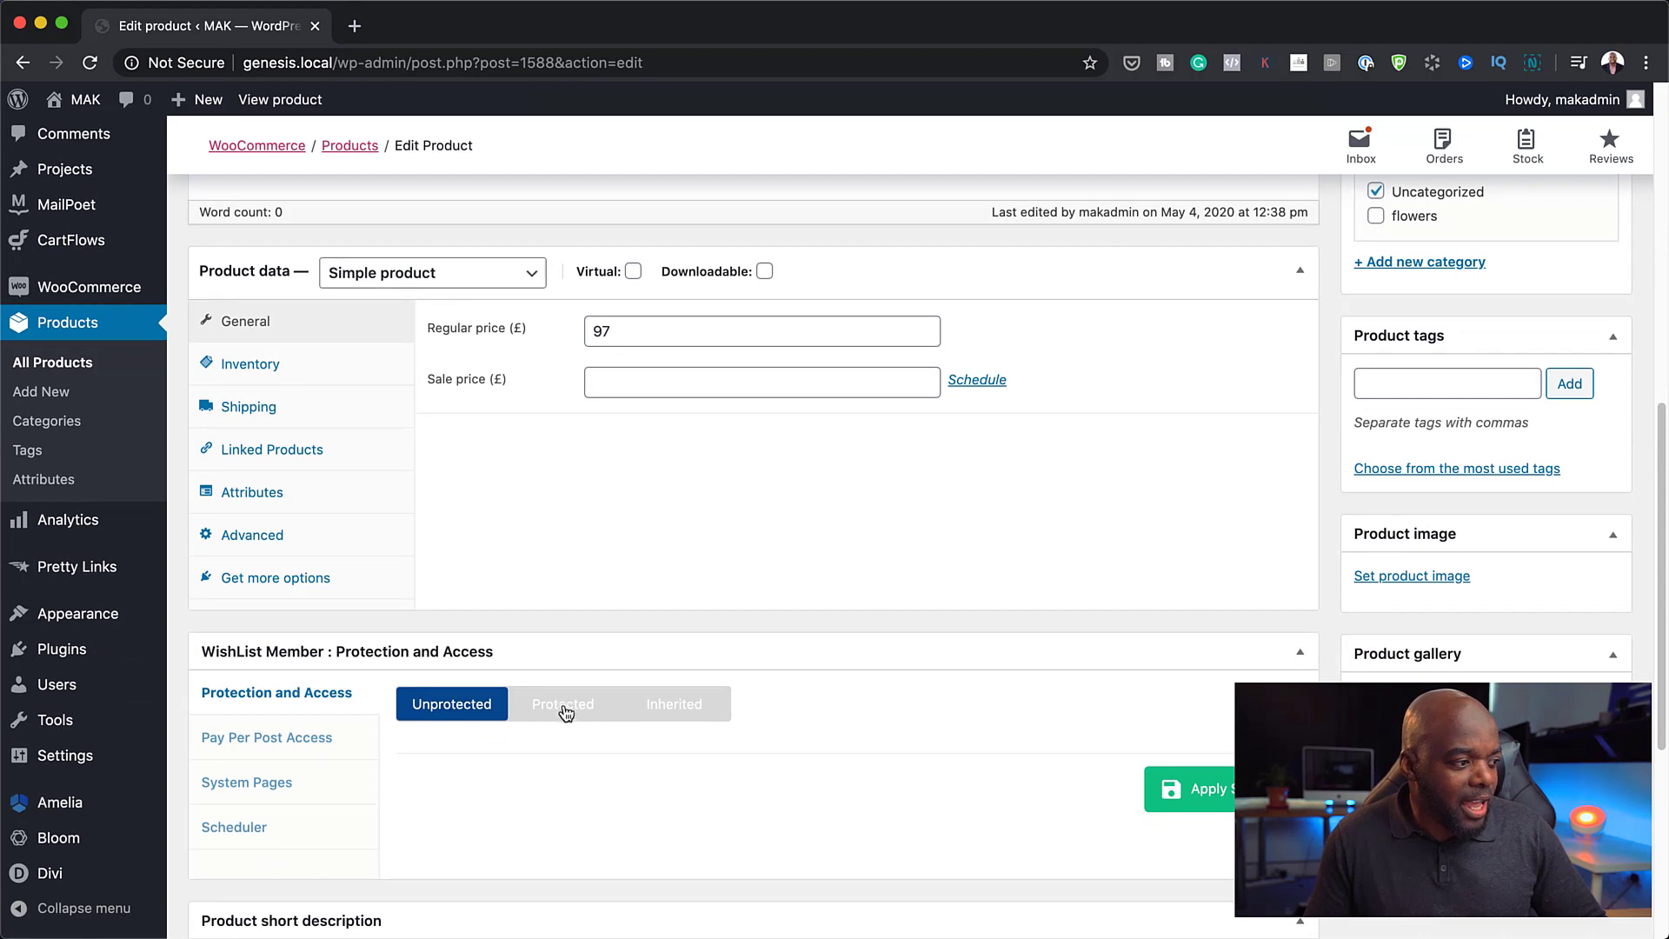
left_click(563, 704)
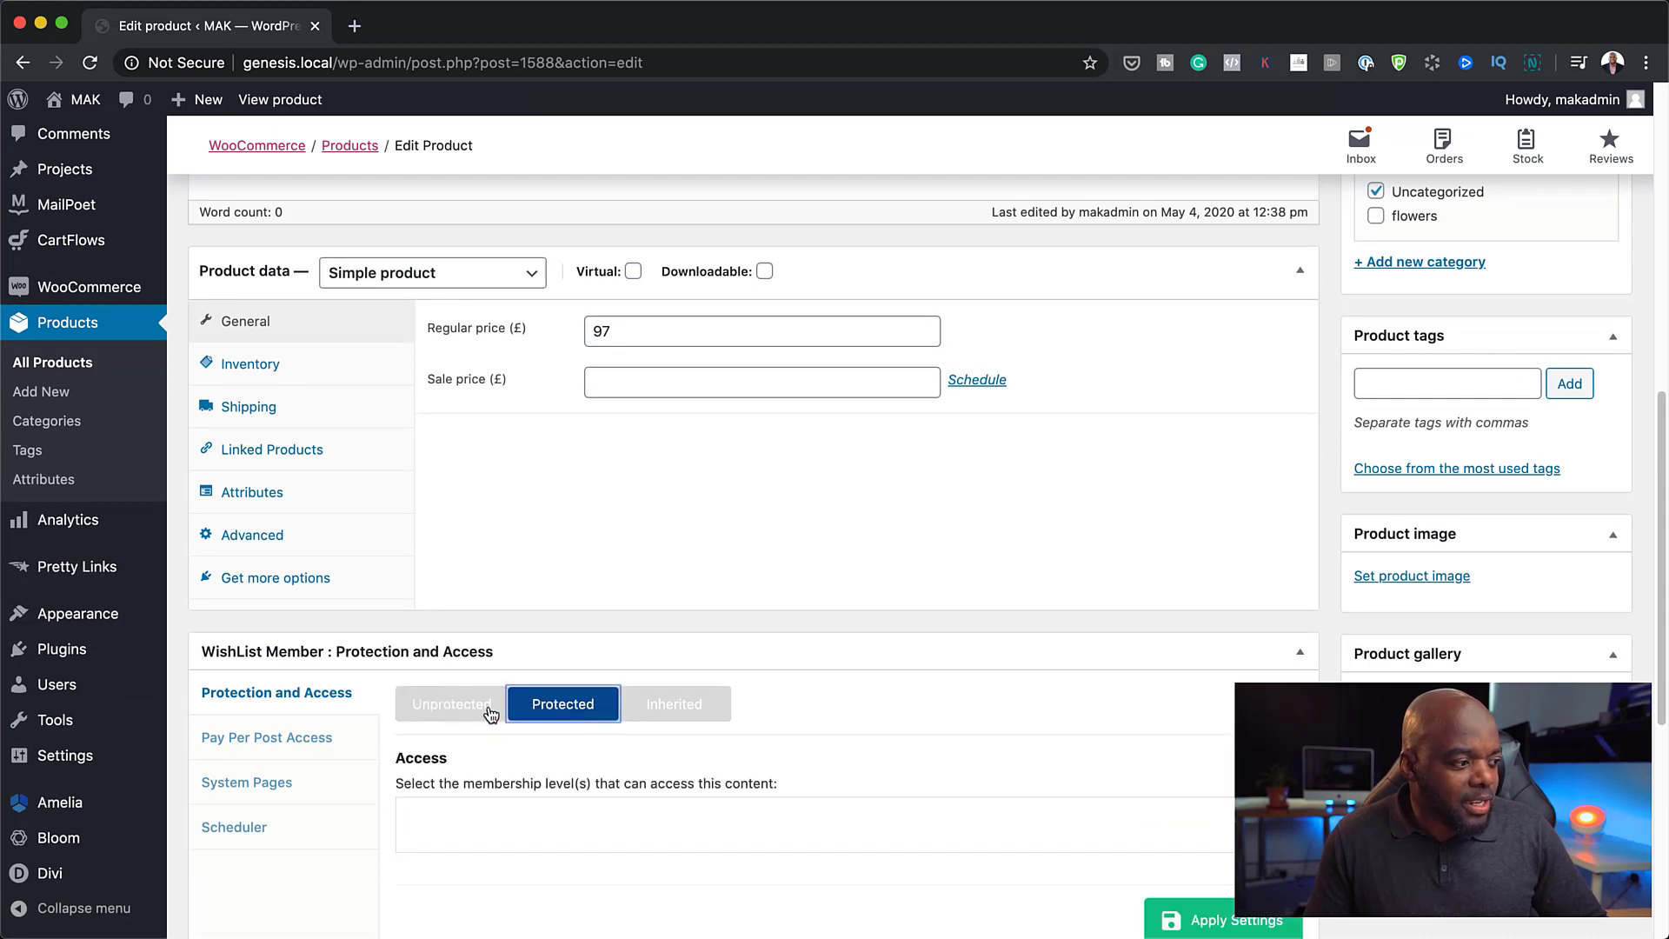
left_click(535, 817)
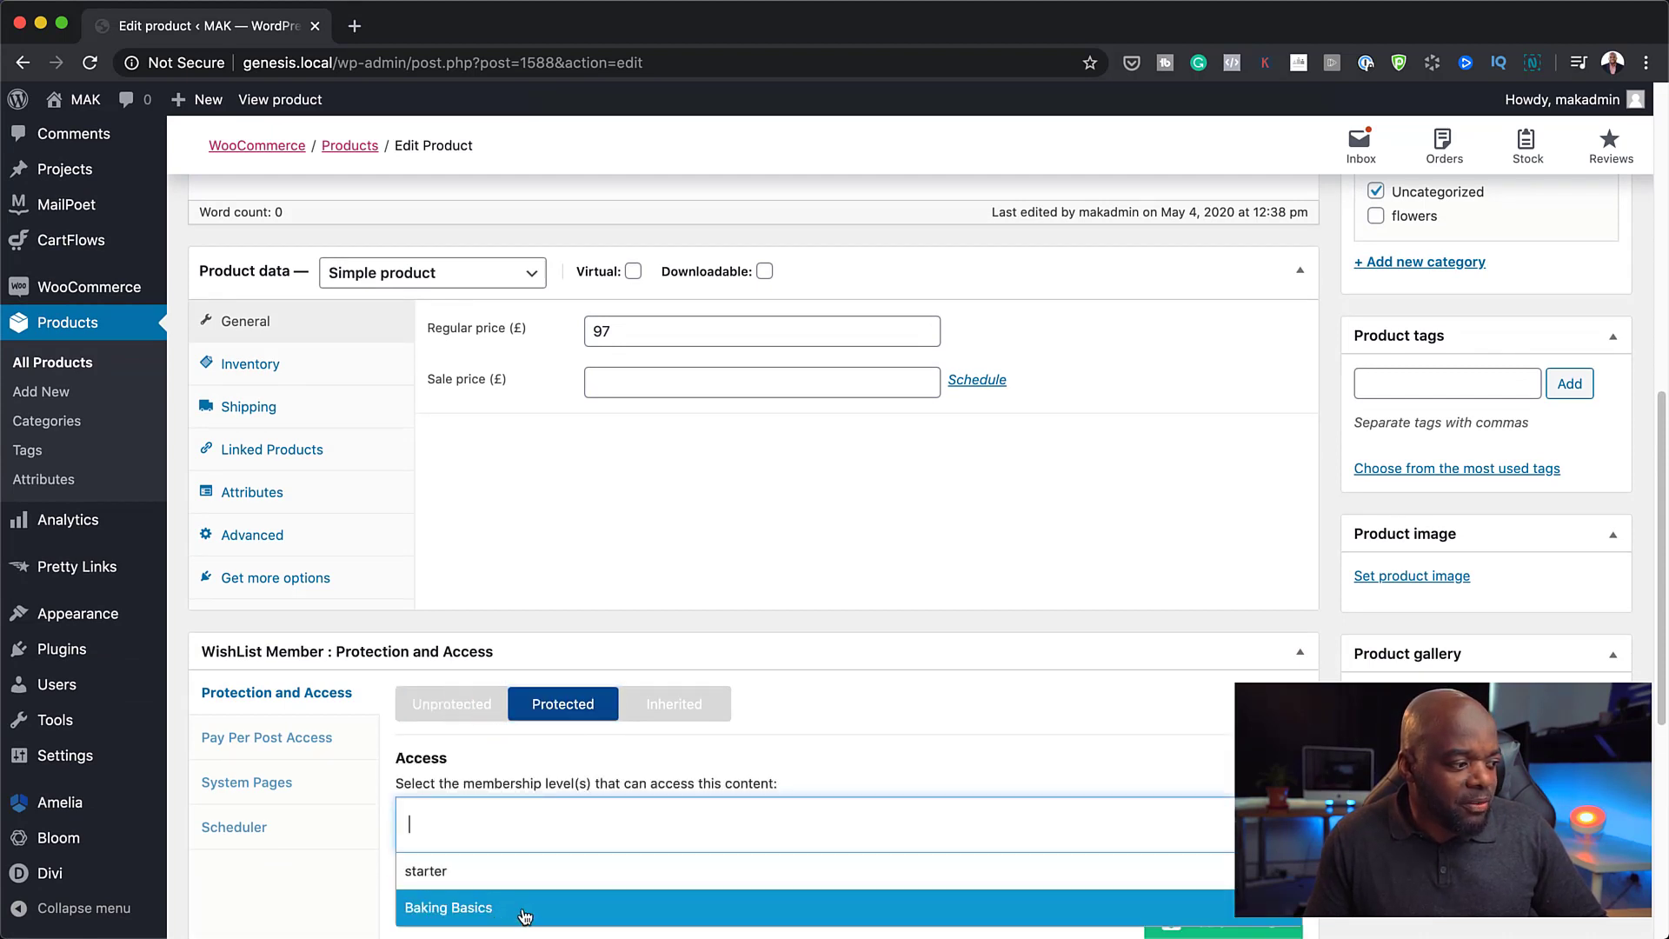
left_click(464, 704)
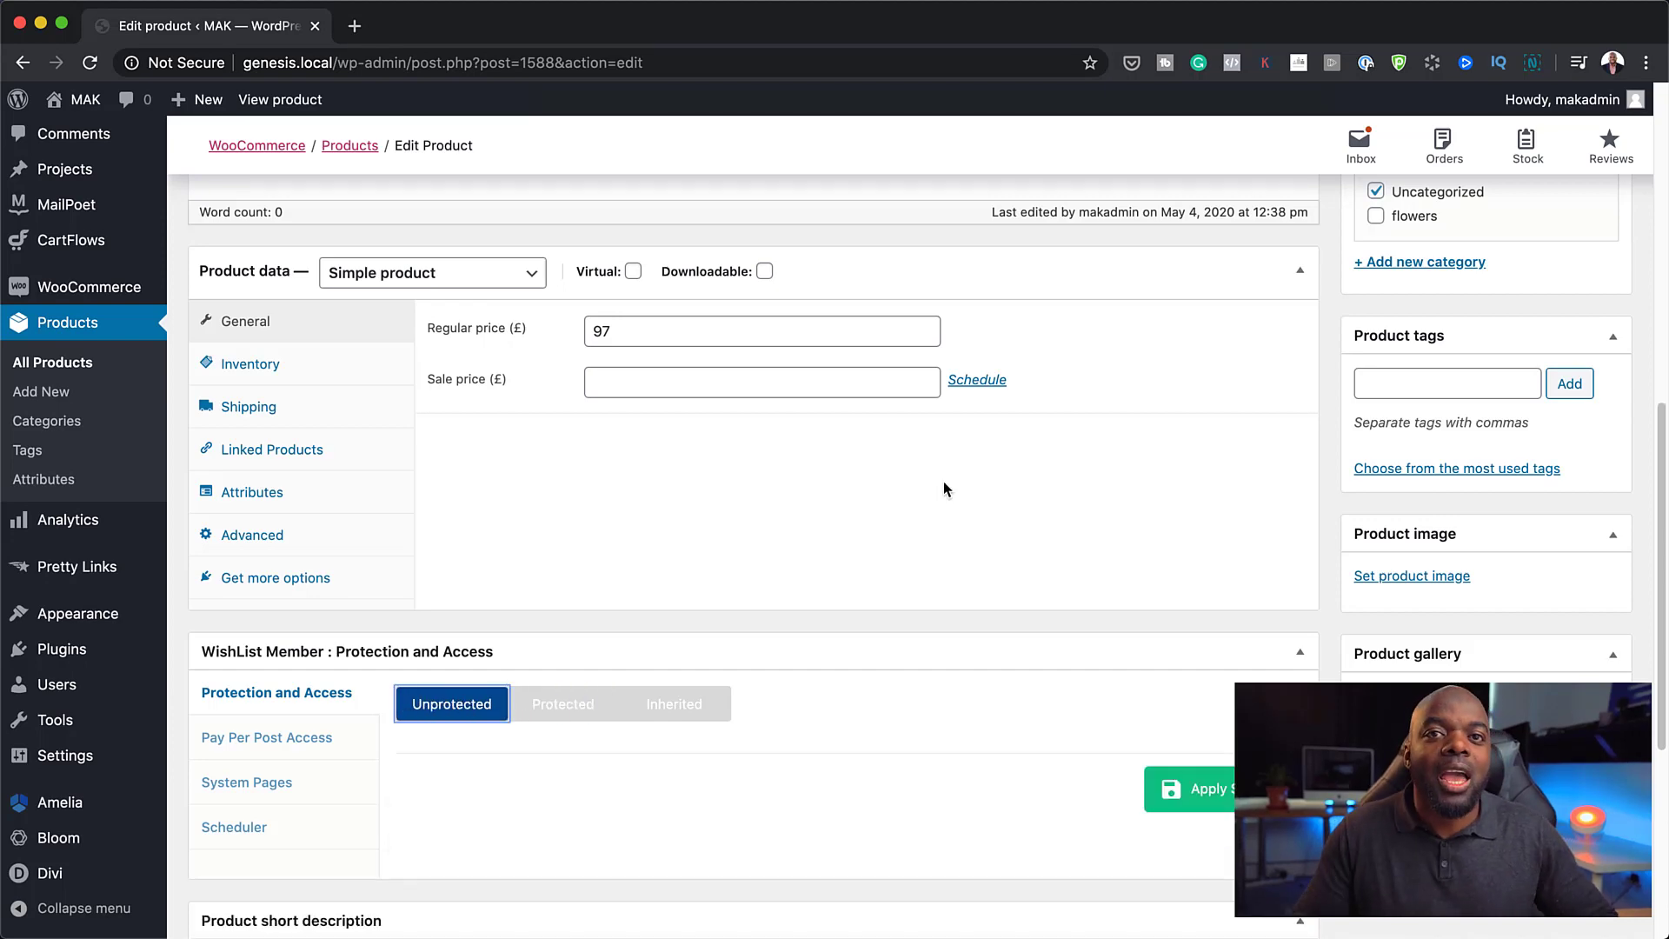
scroll(1095, 440, "up", 8)
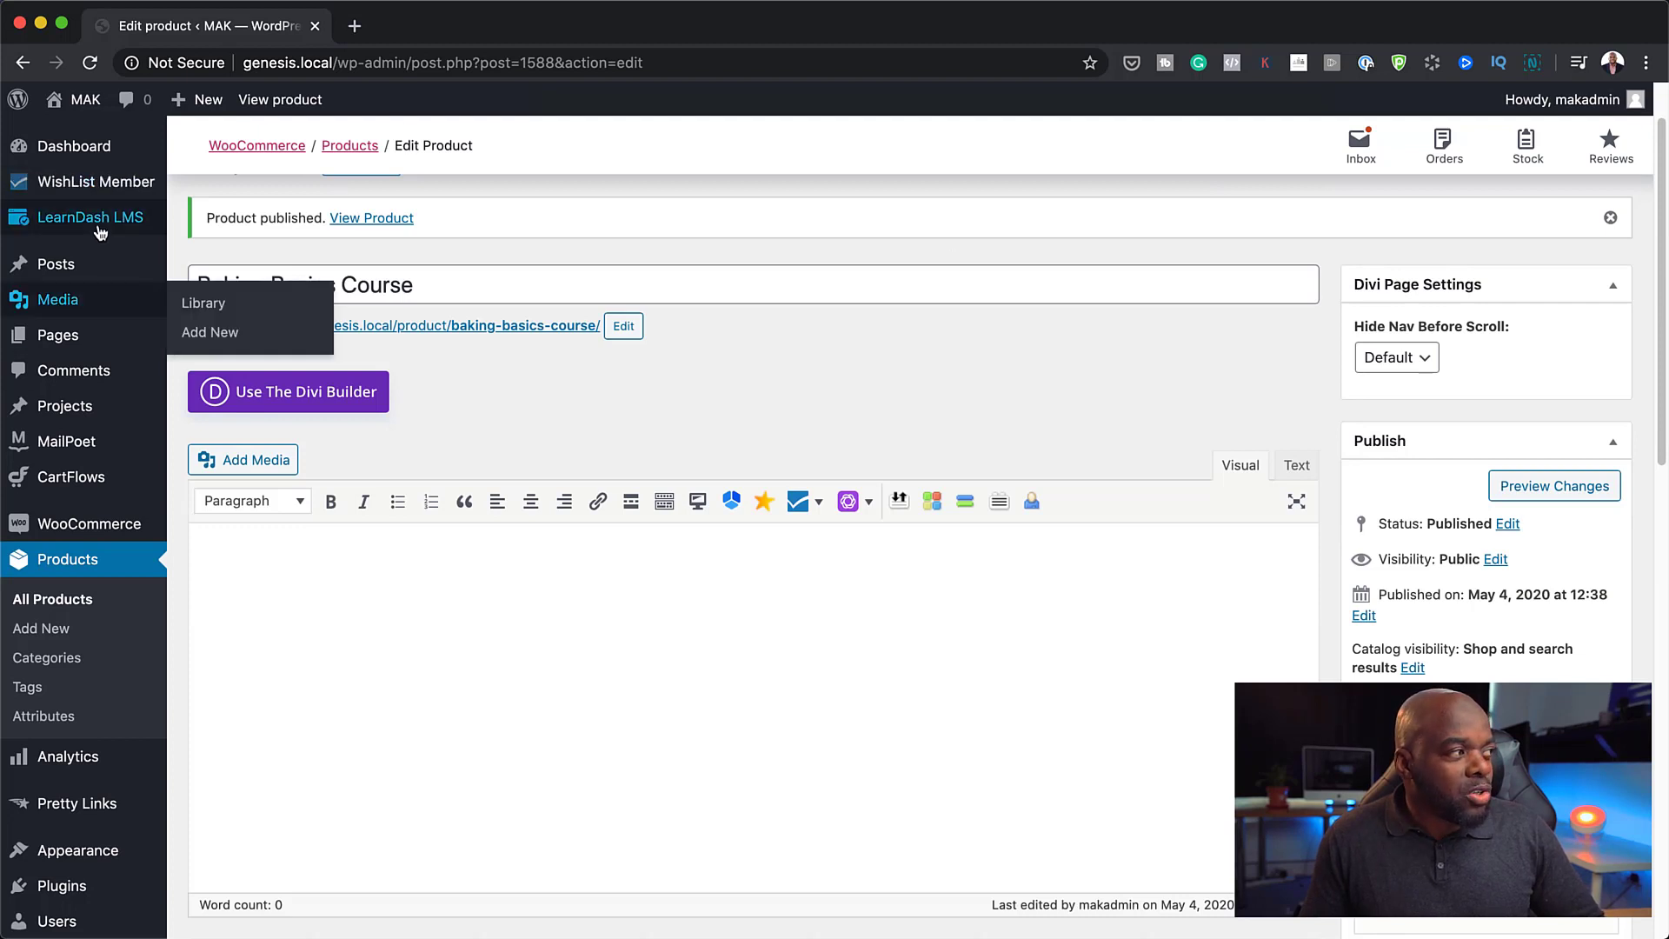
- Deactivate the ThriveCart payment provider in WishList Member's integrations and return to the provider list
mouse_move(98, 188)
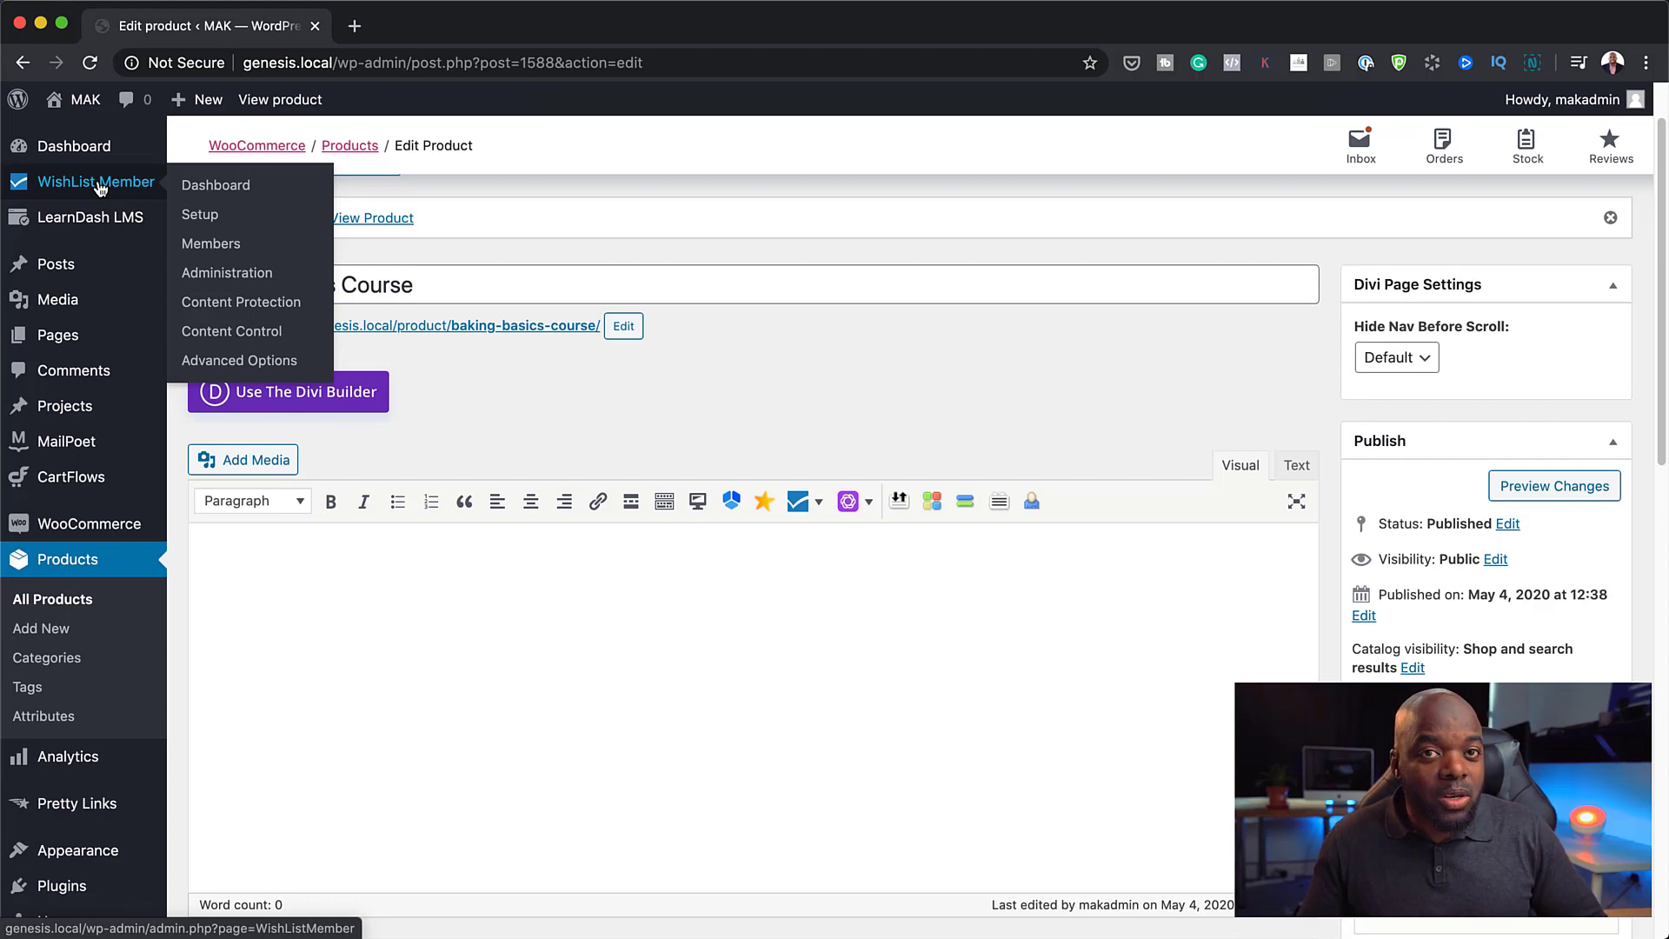
mouse_move(107, 230)
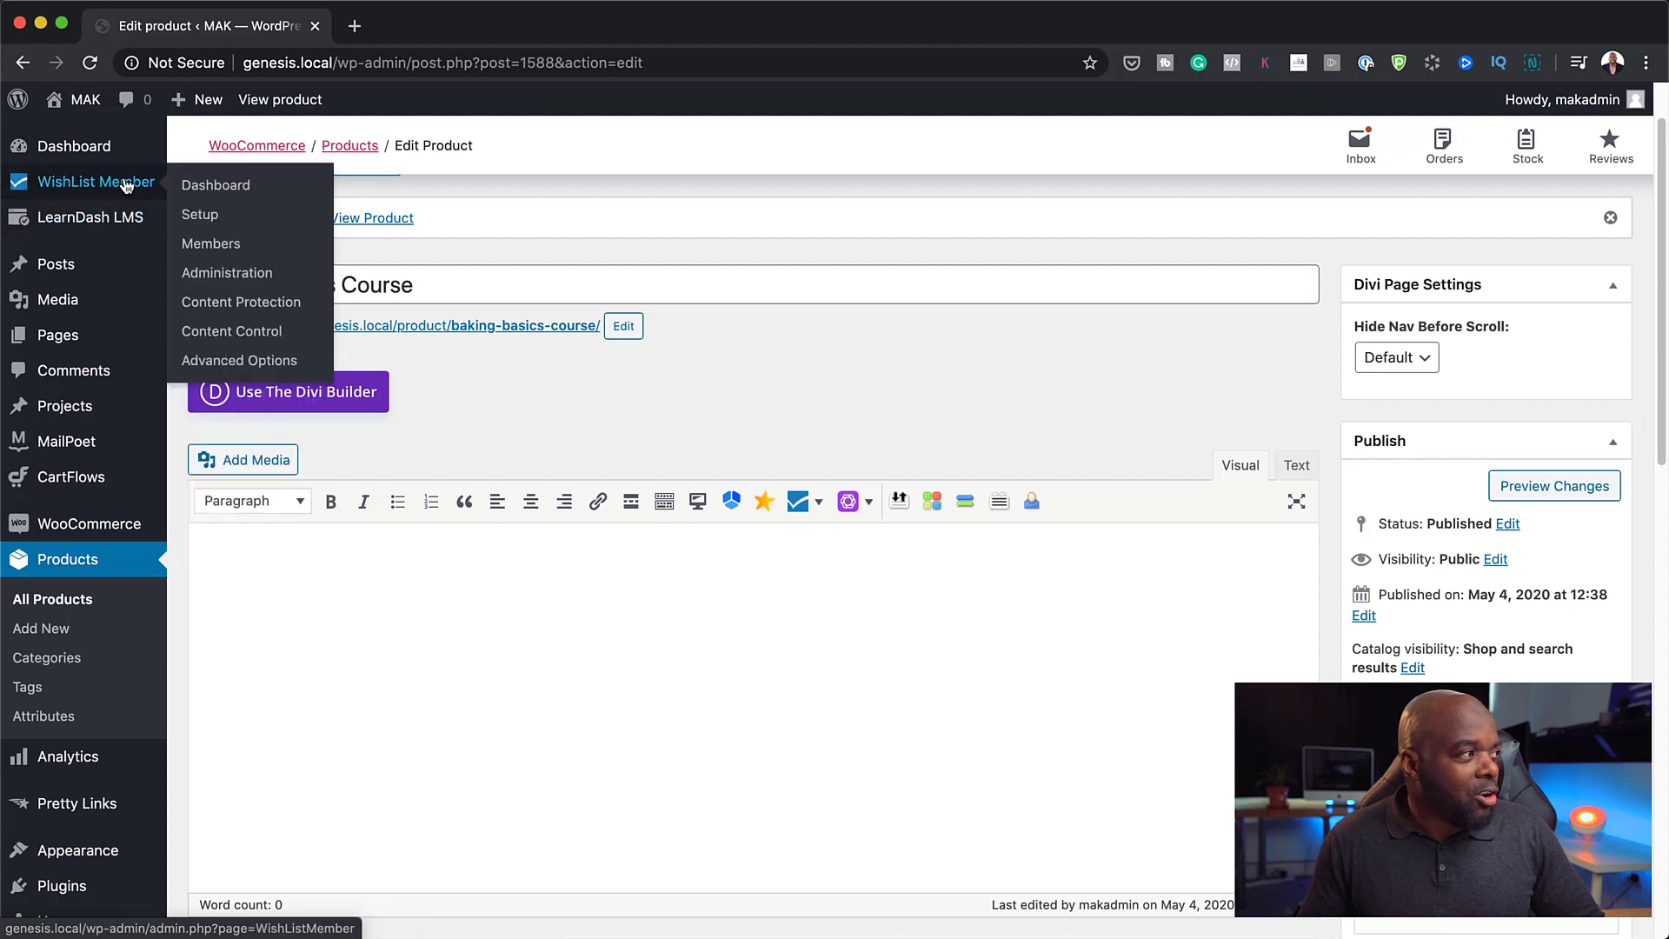
left_click(199, 220)
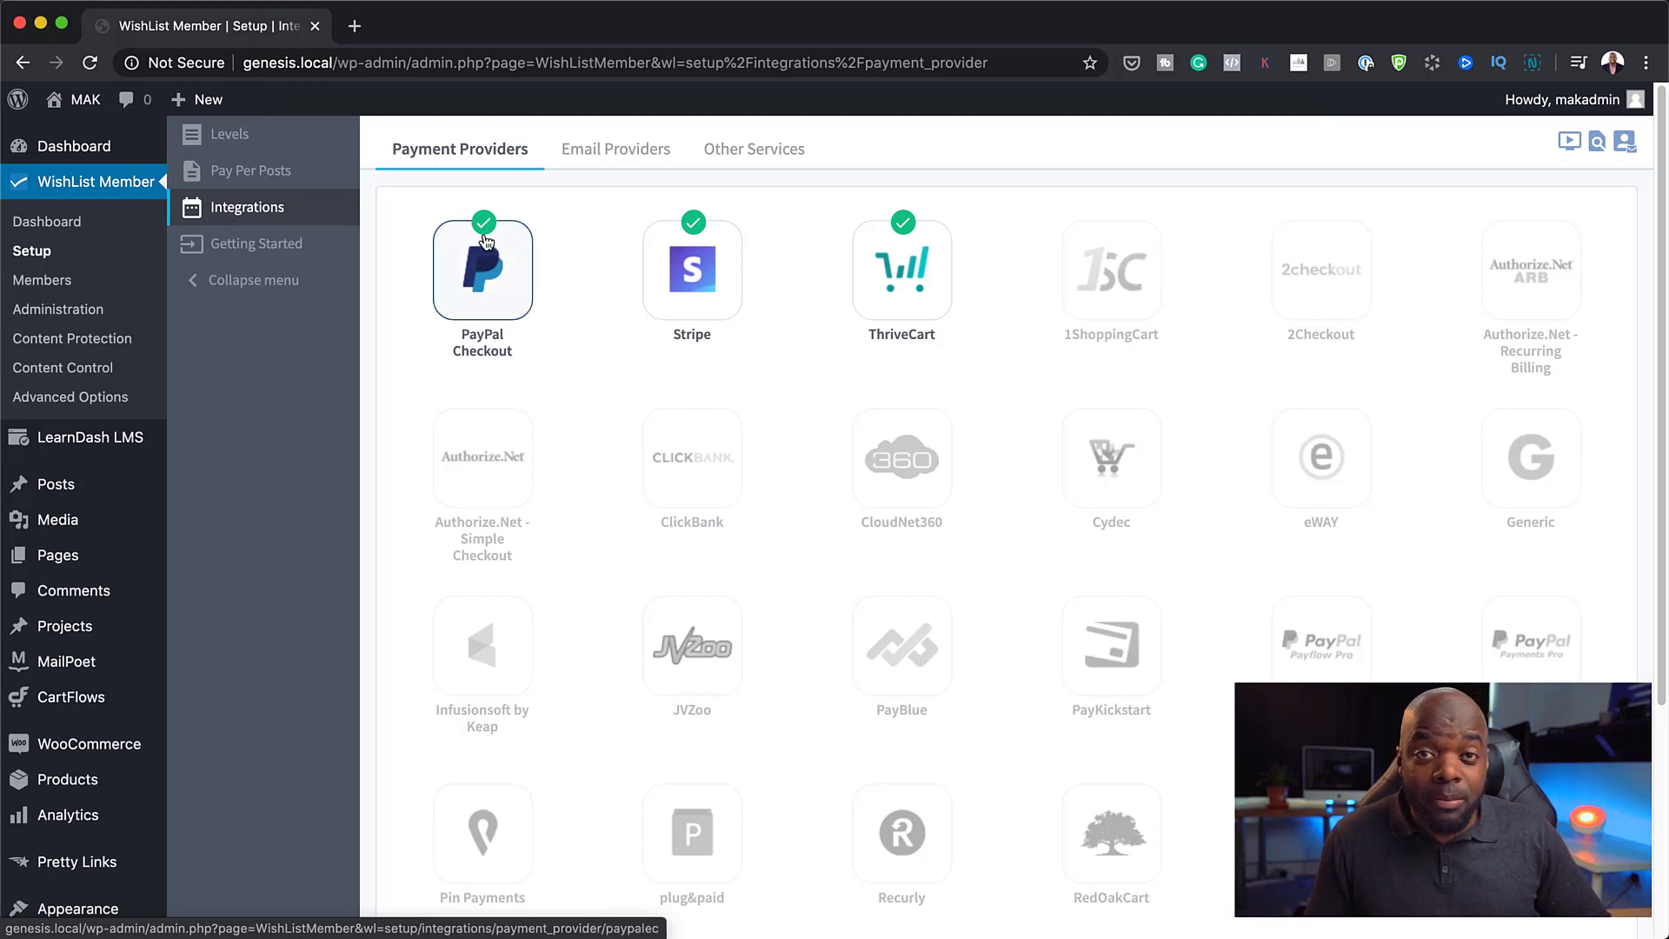
left_click(901, 272)
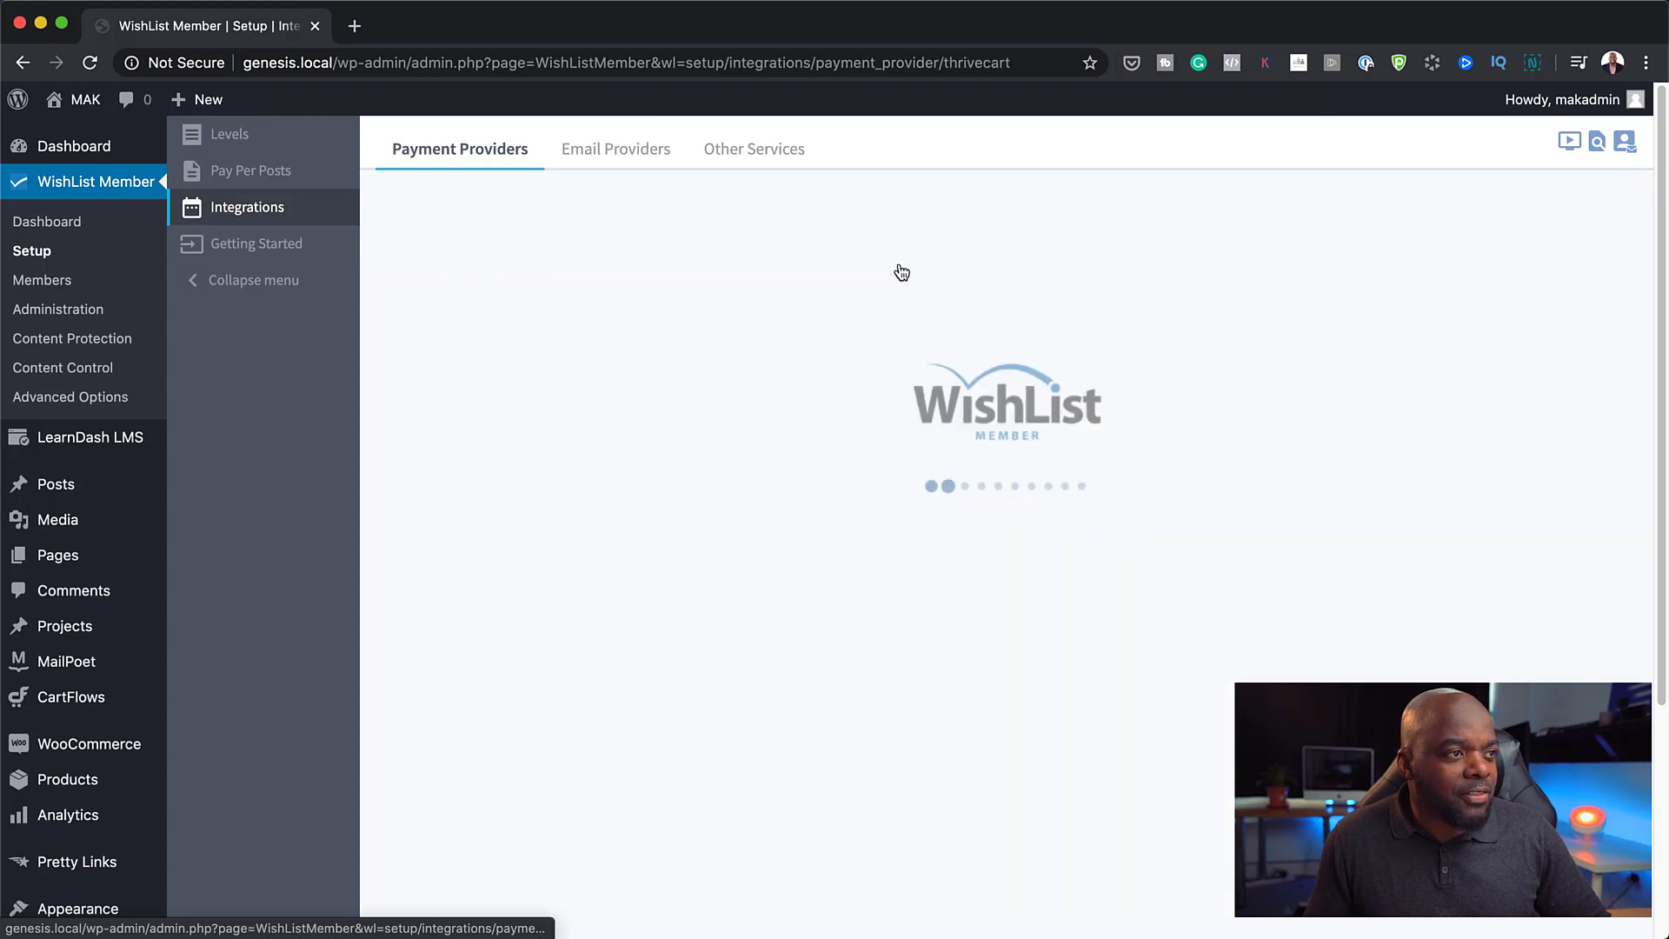
left_click(378, 208)
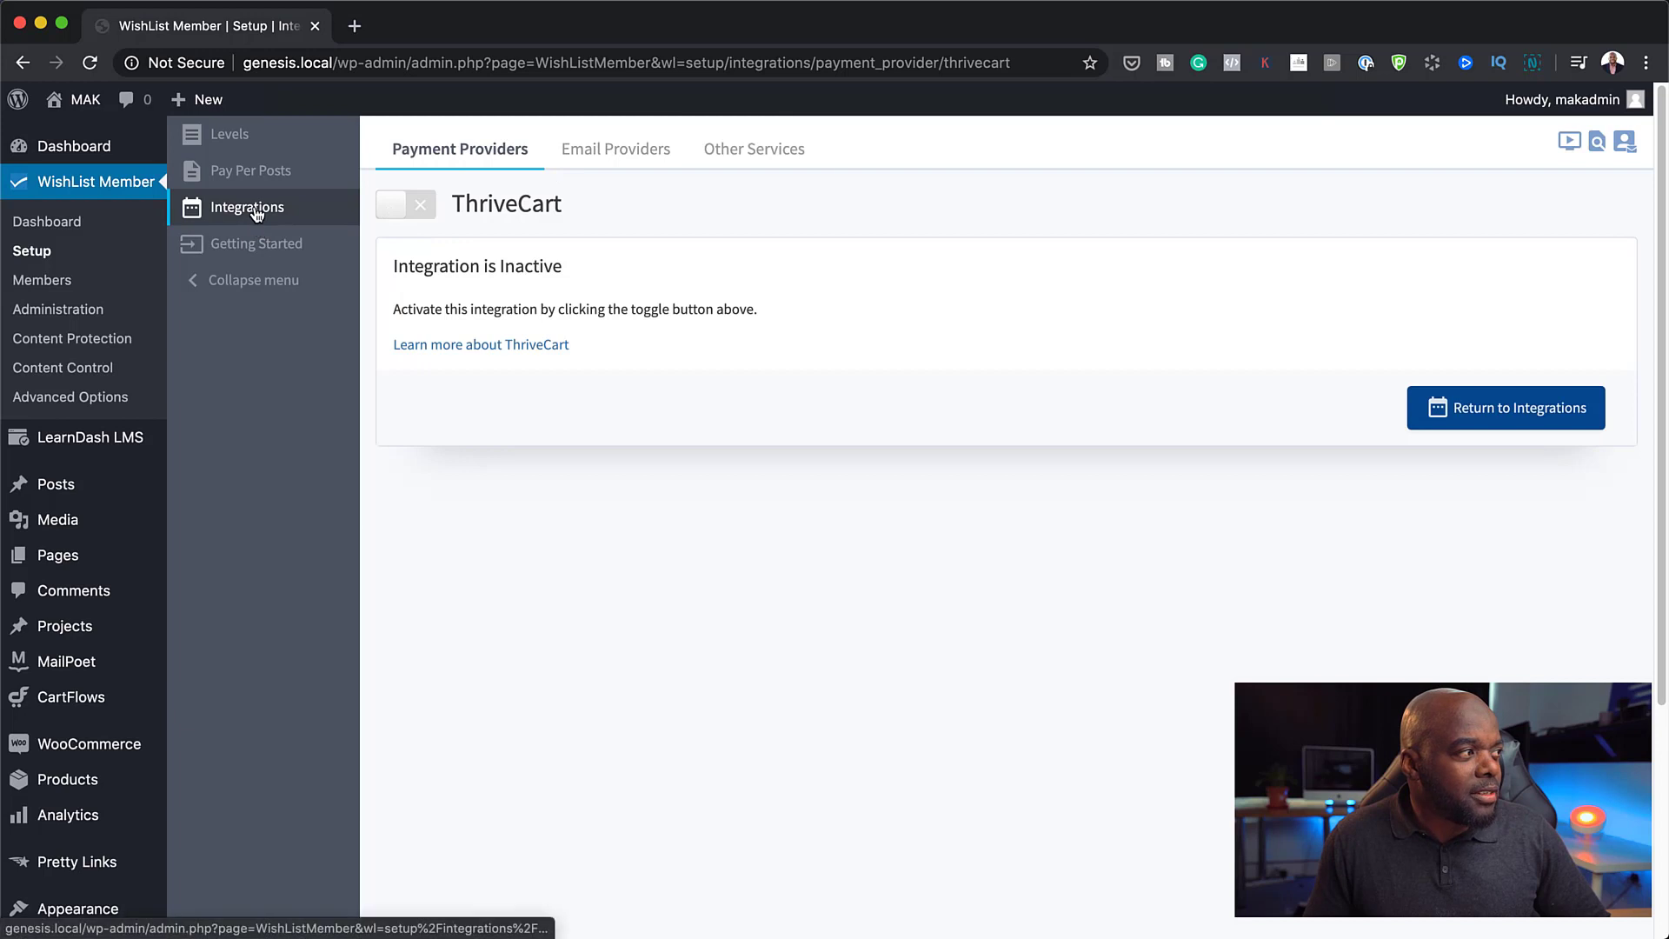
left_click(1521, 409)
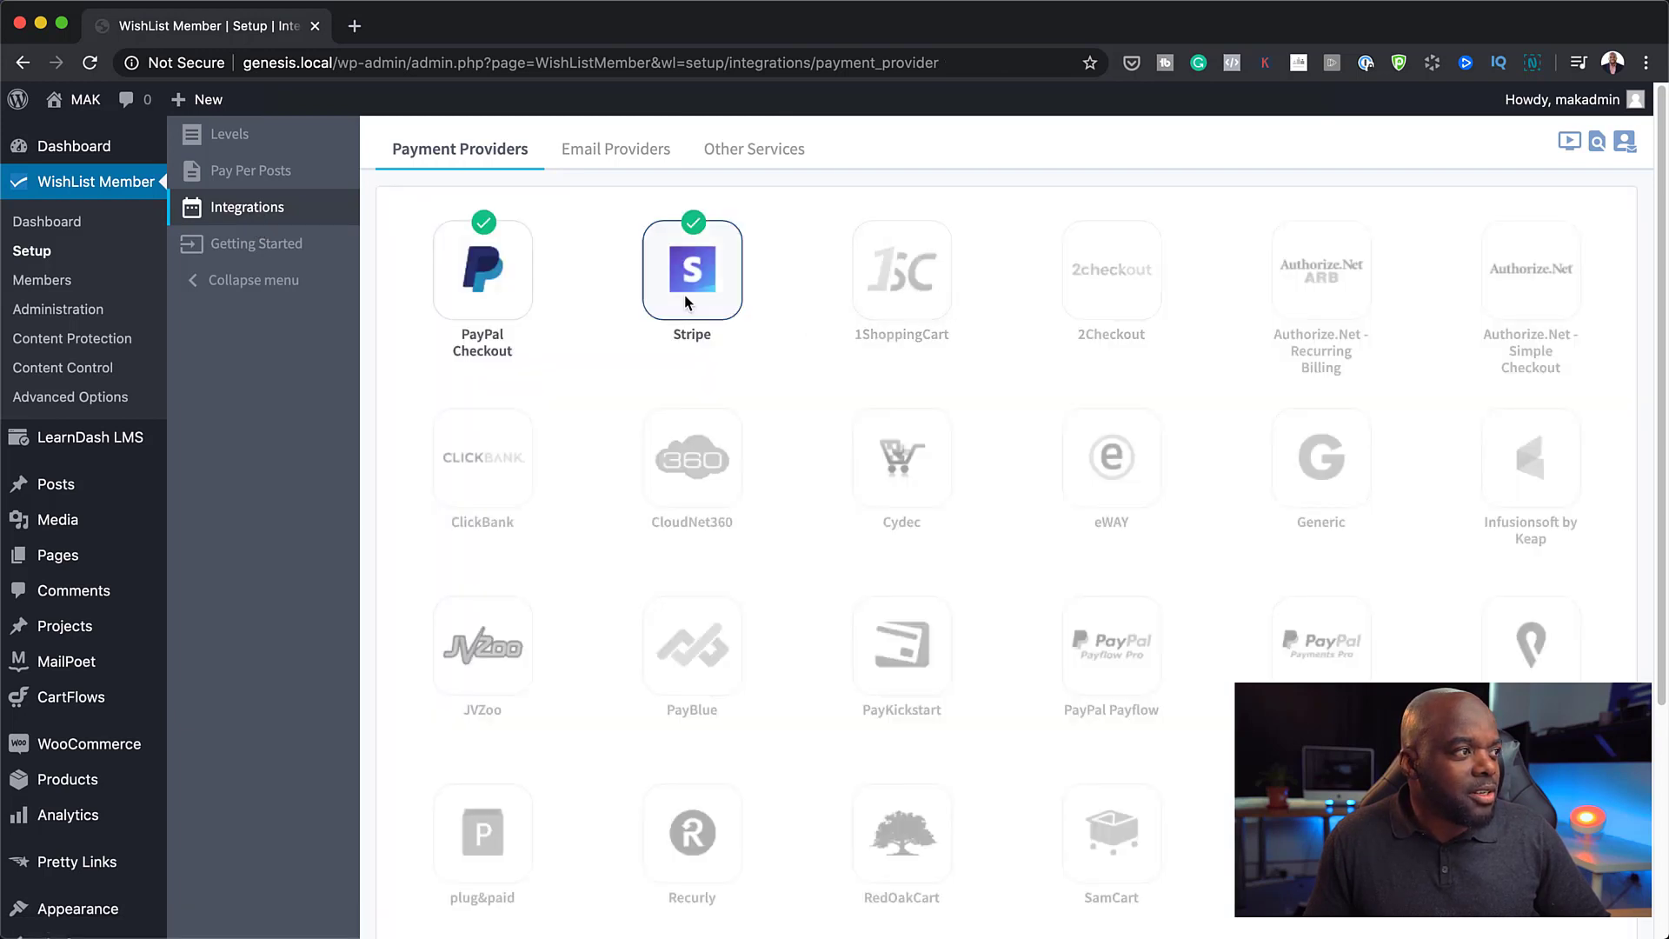
- Deactivate the Stripe and PayPal Checkout payment integrations and return to the provider list
left_click(706, 282)
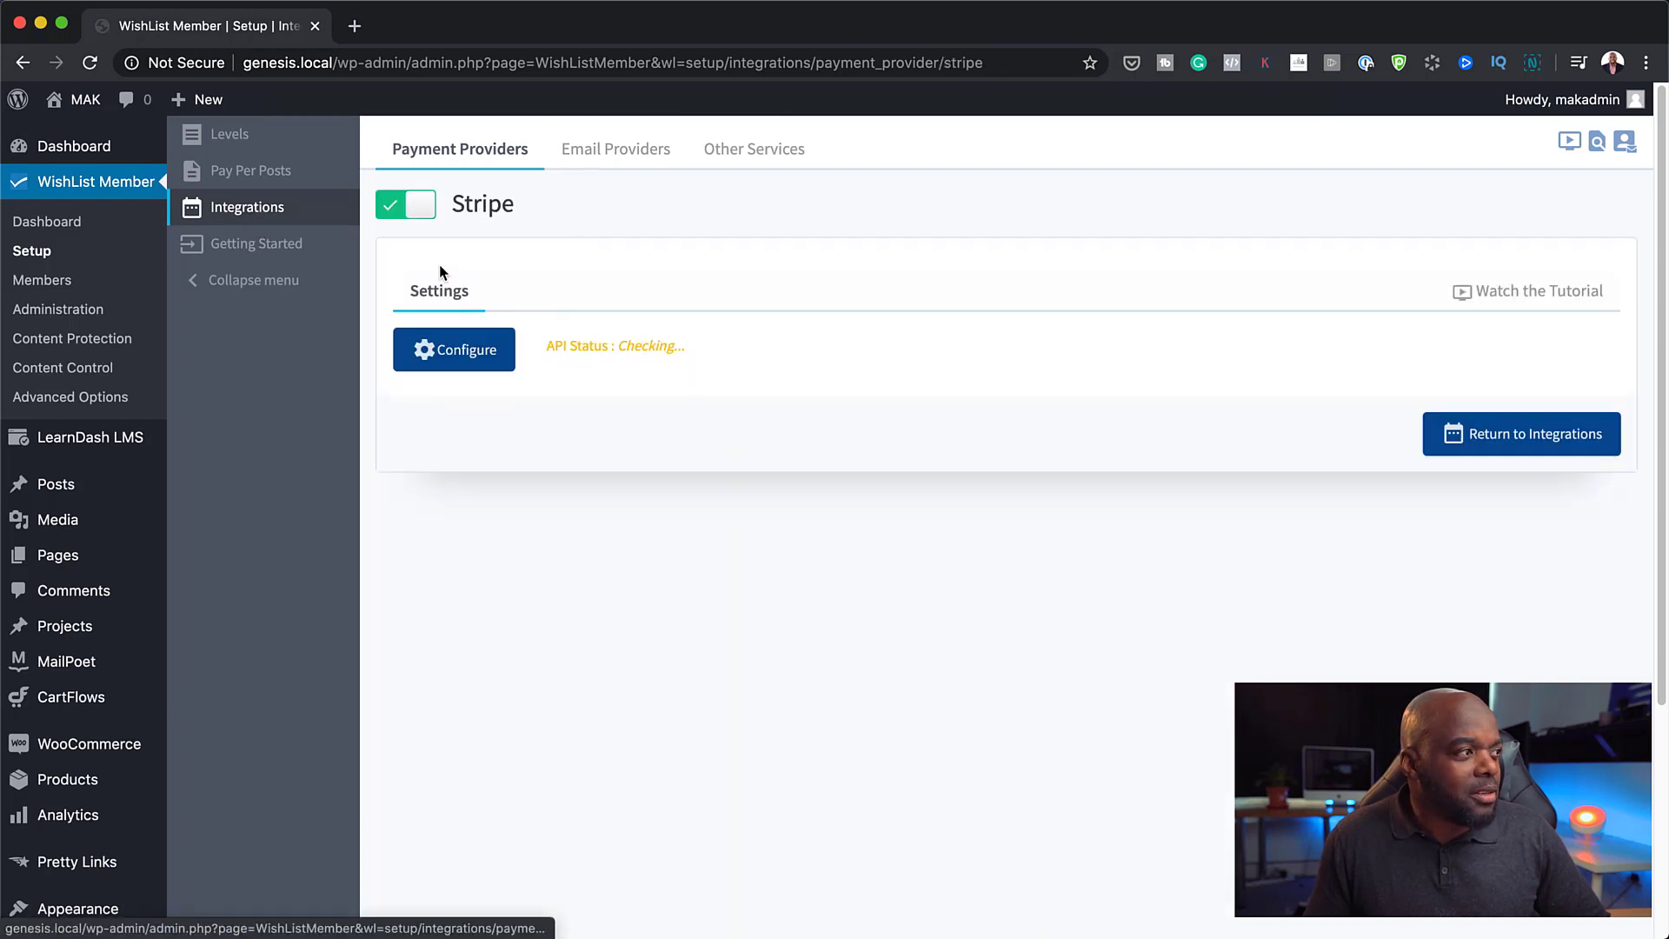
left_click(393, 210)
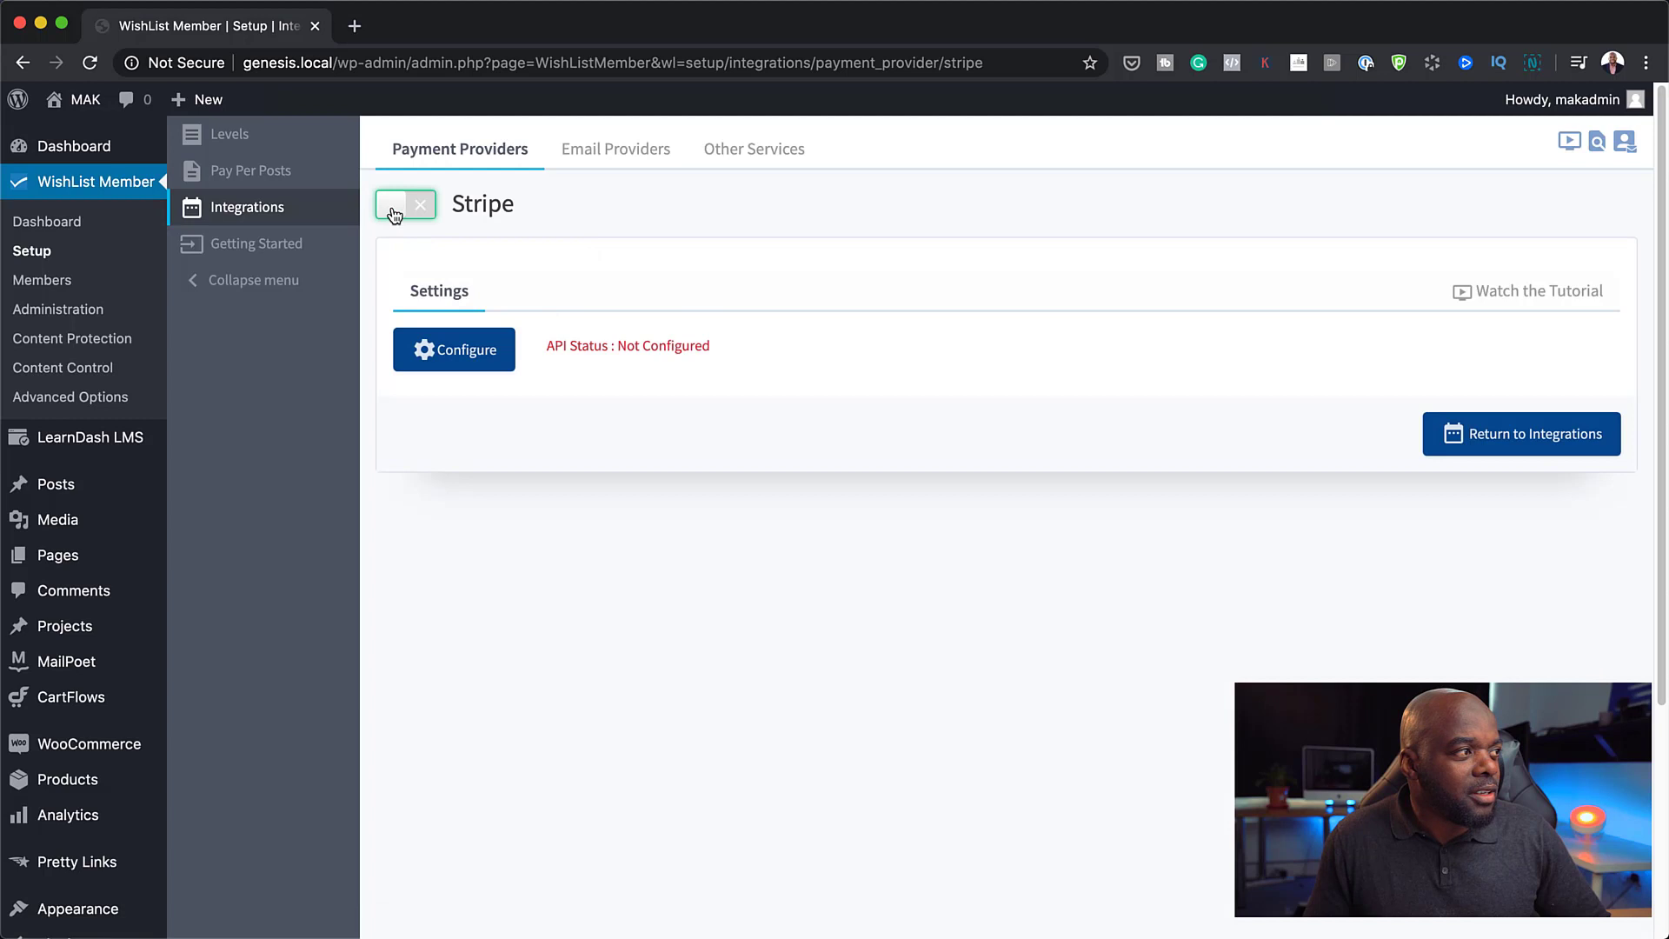
left_click(1513, 426)
left_click(472, 283)
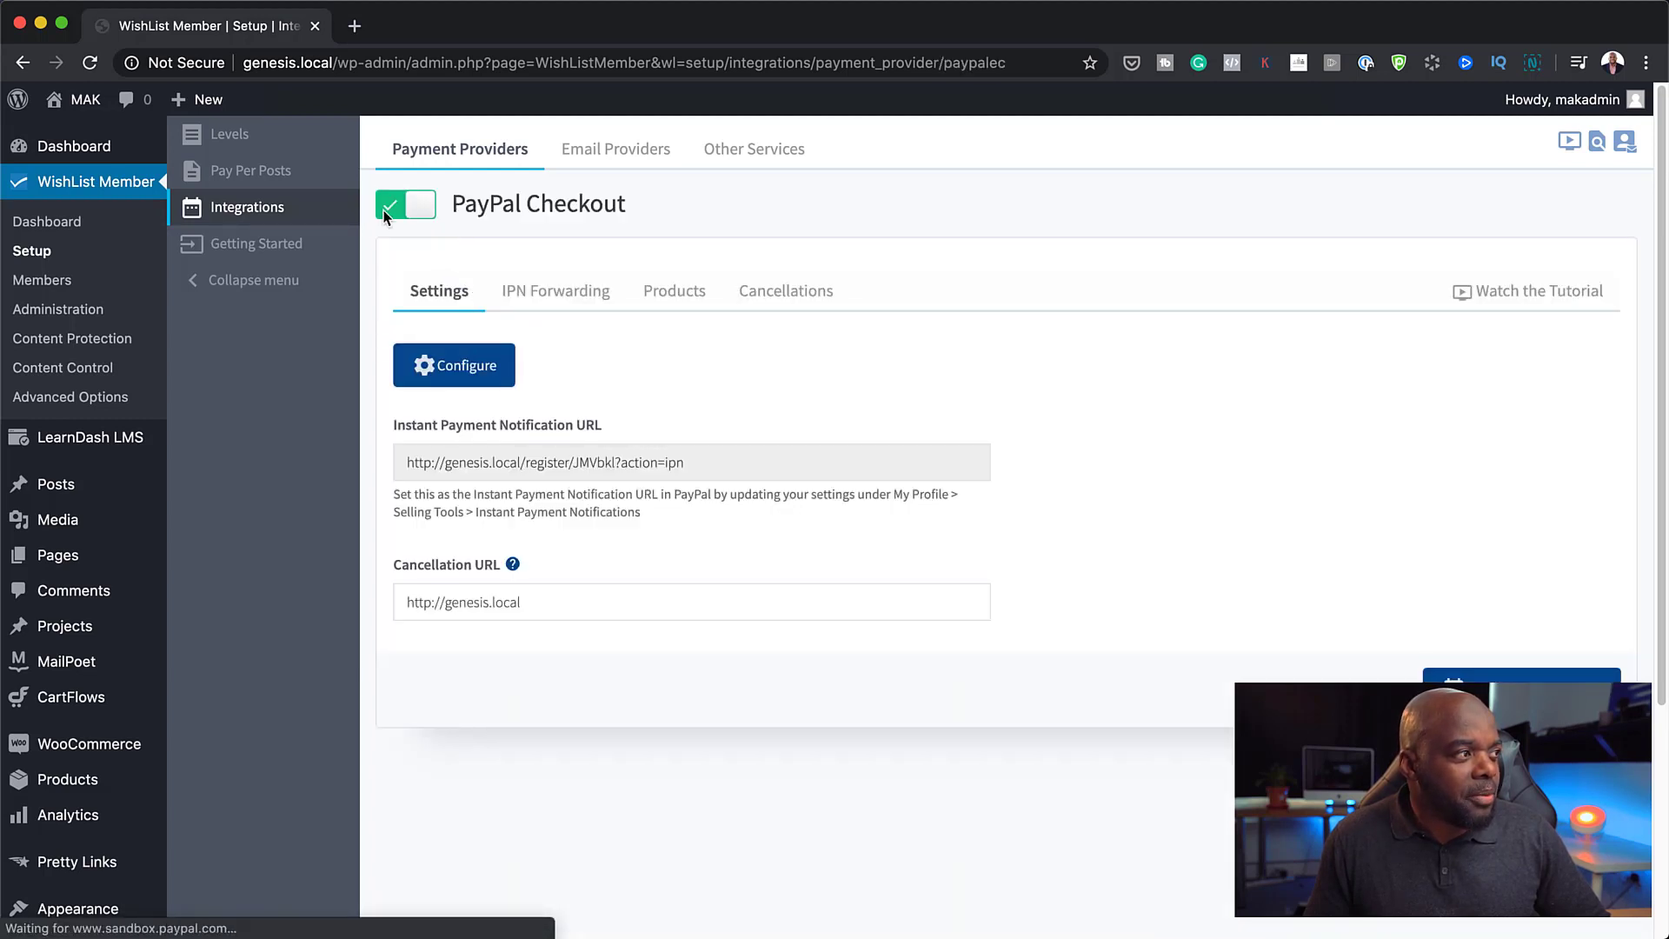
left_click(395, 207)
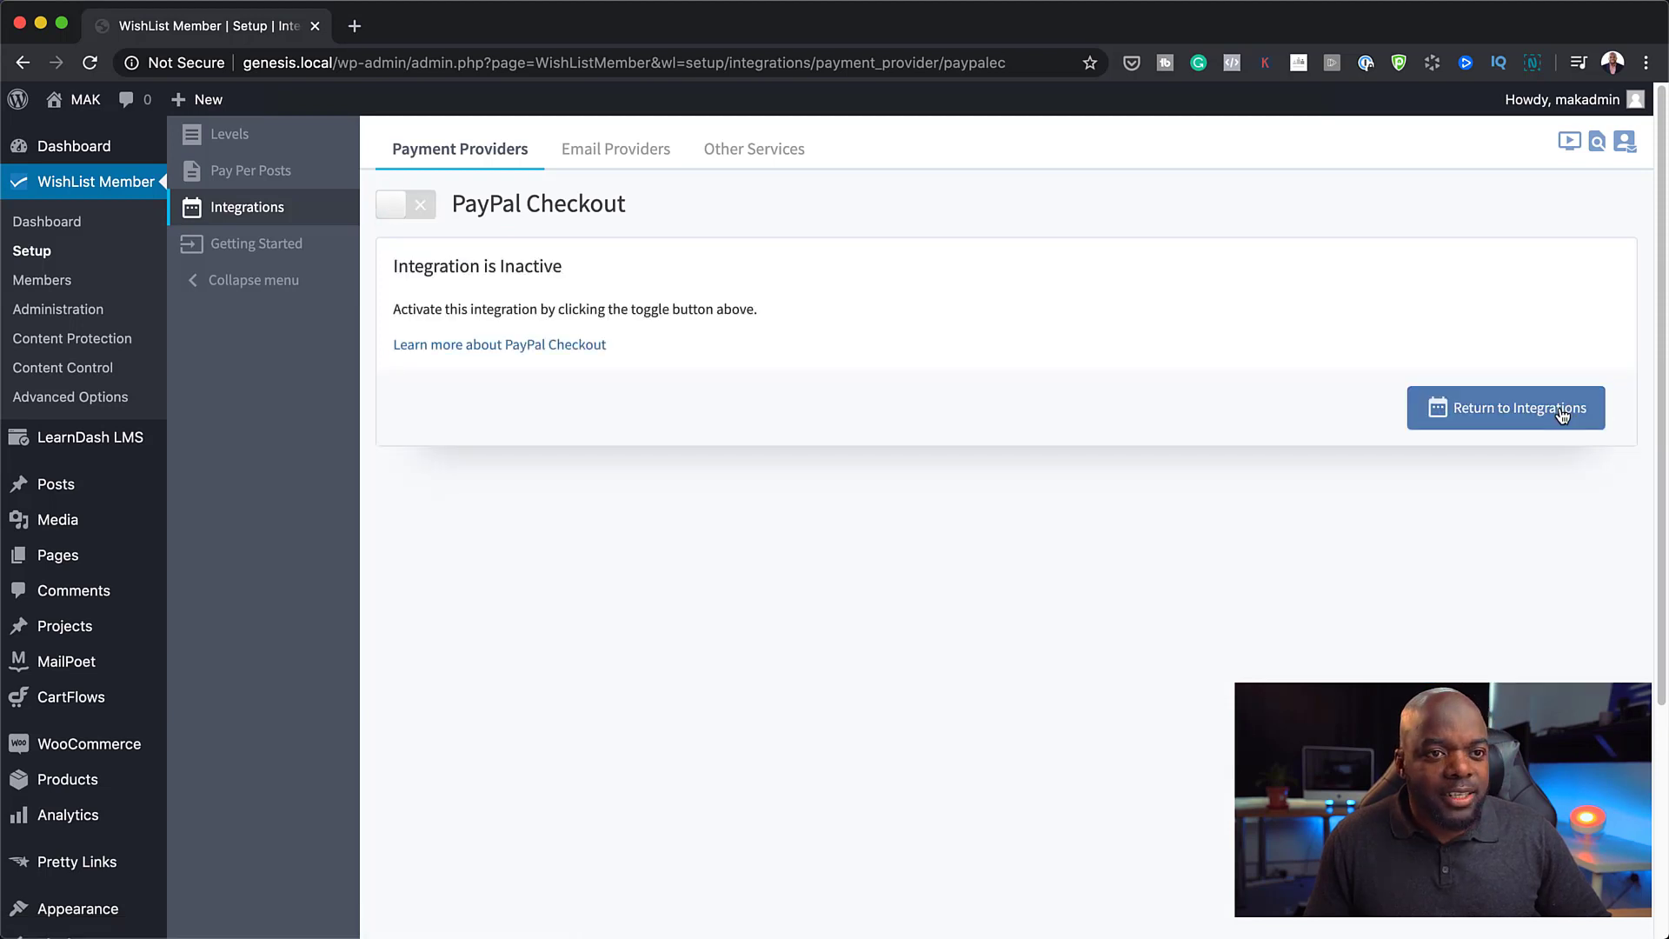
left_click(1563, 416)
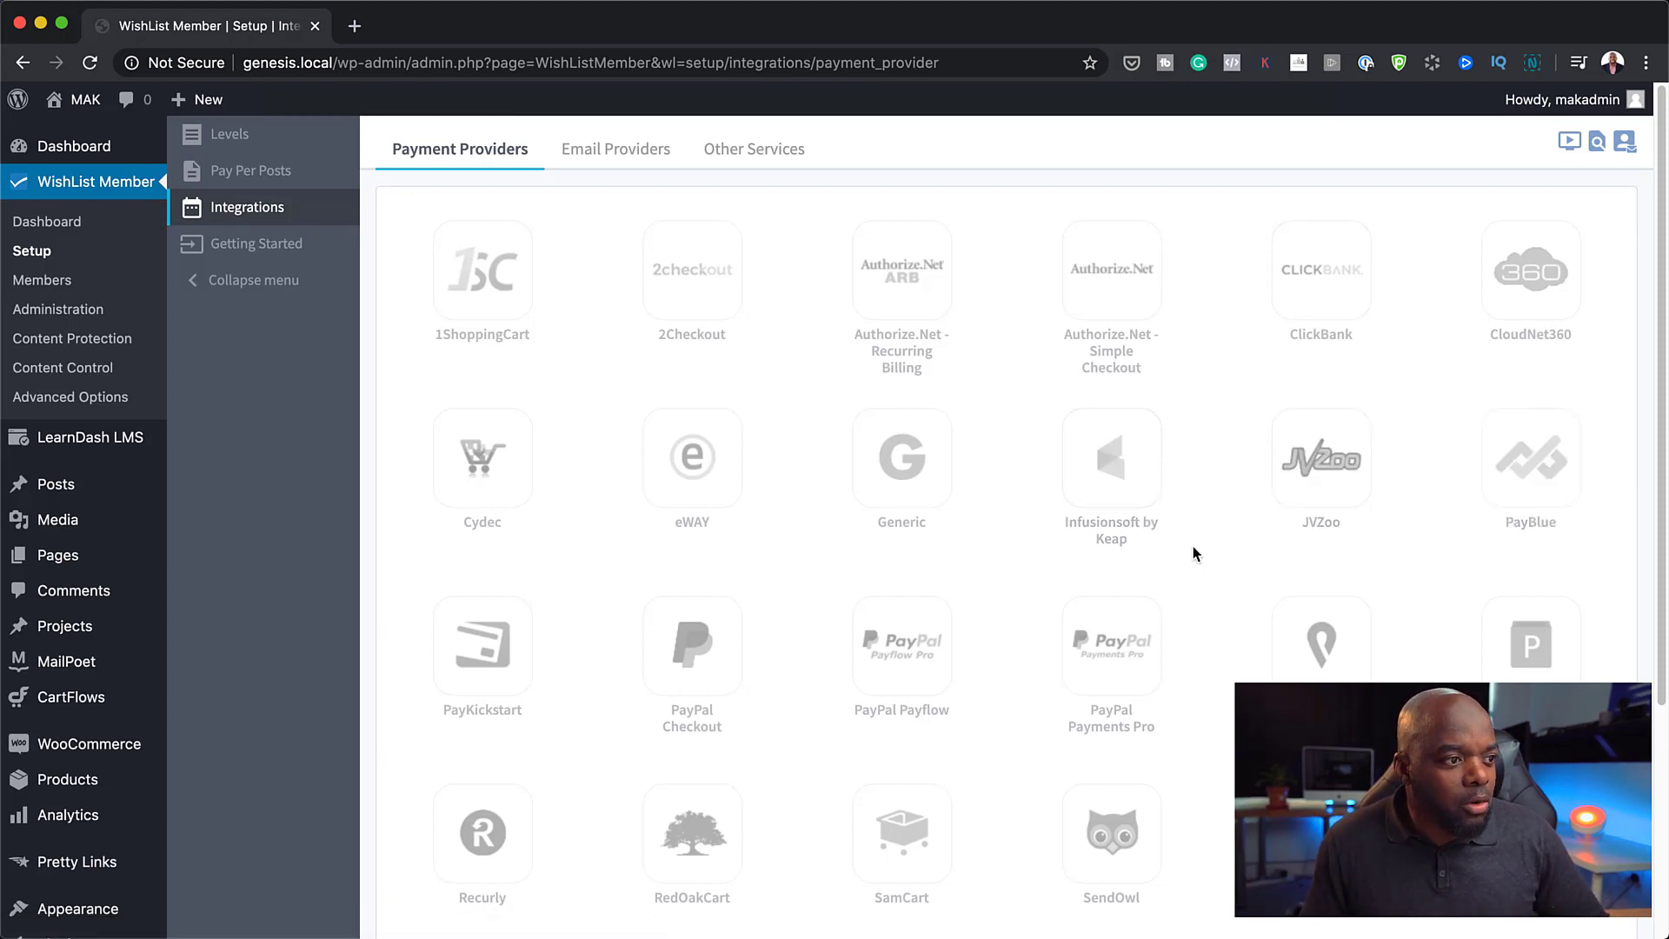
- Activate the WooCommerce payment provider integration in WishList Member
scroll(1193, 553, "down", 5)
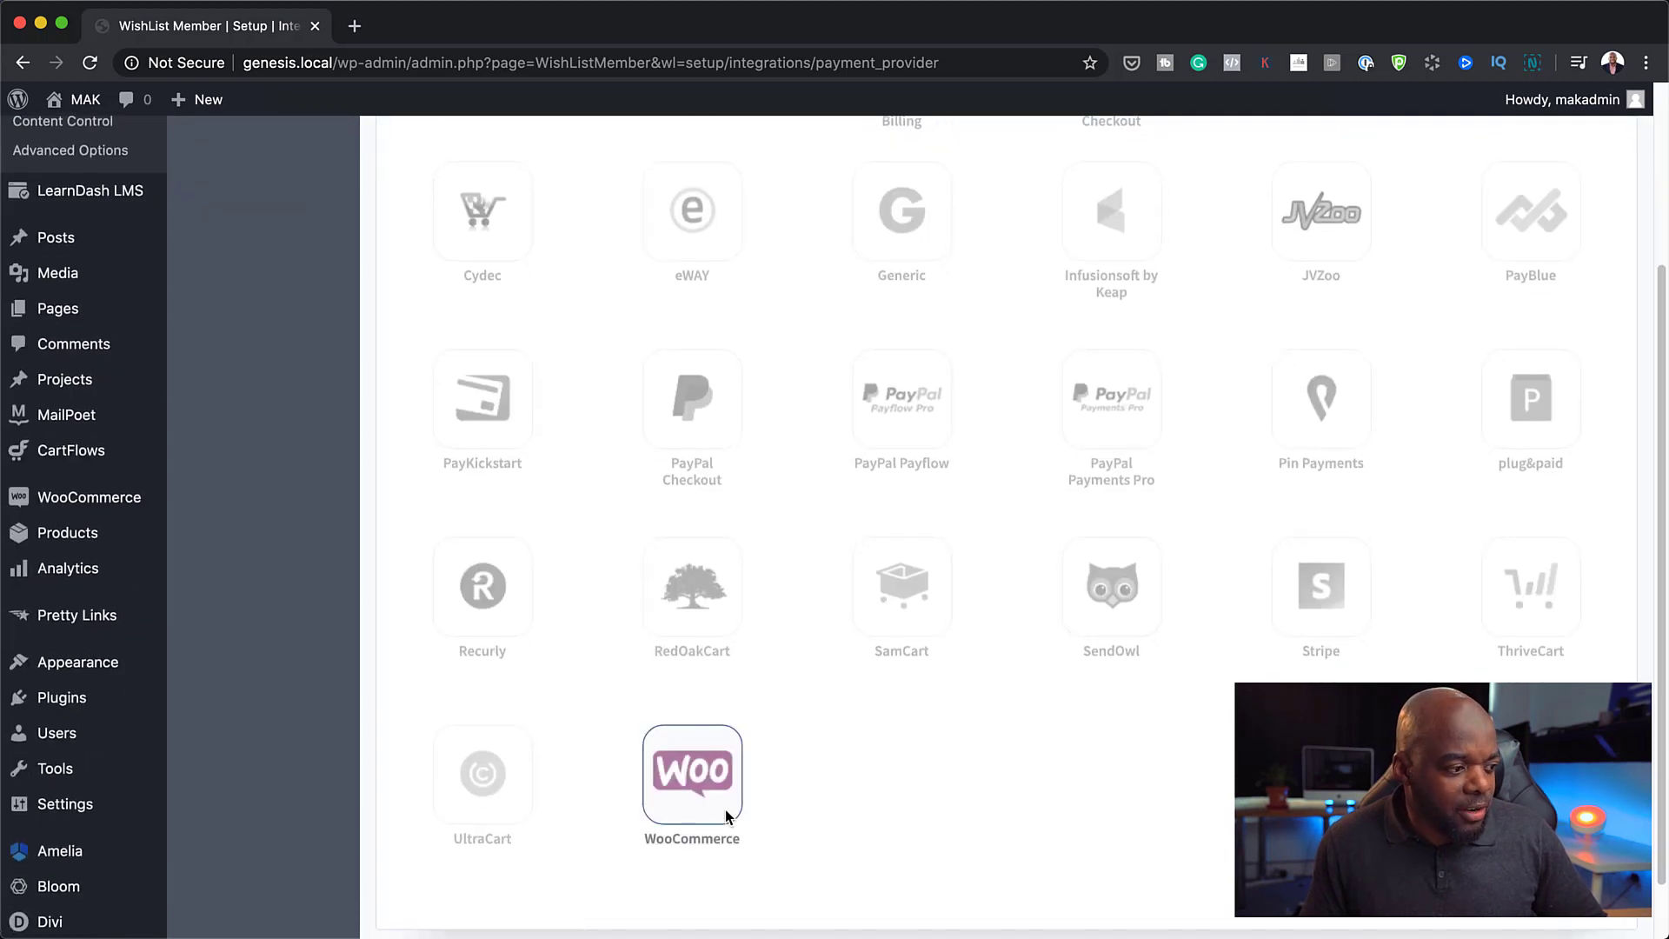
left_click(706, 783)
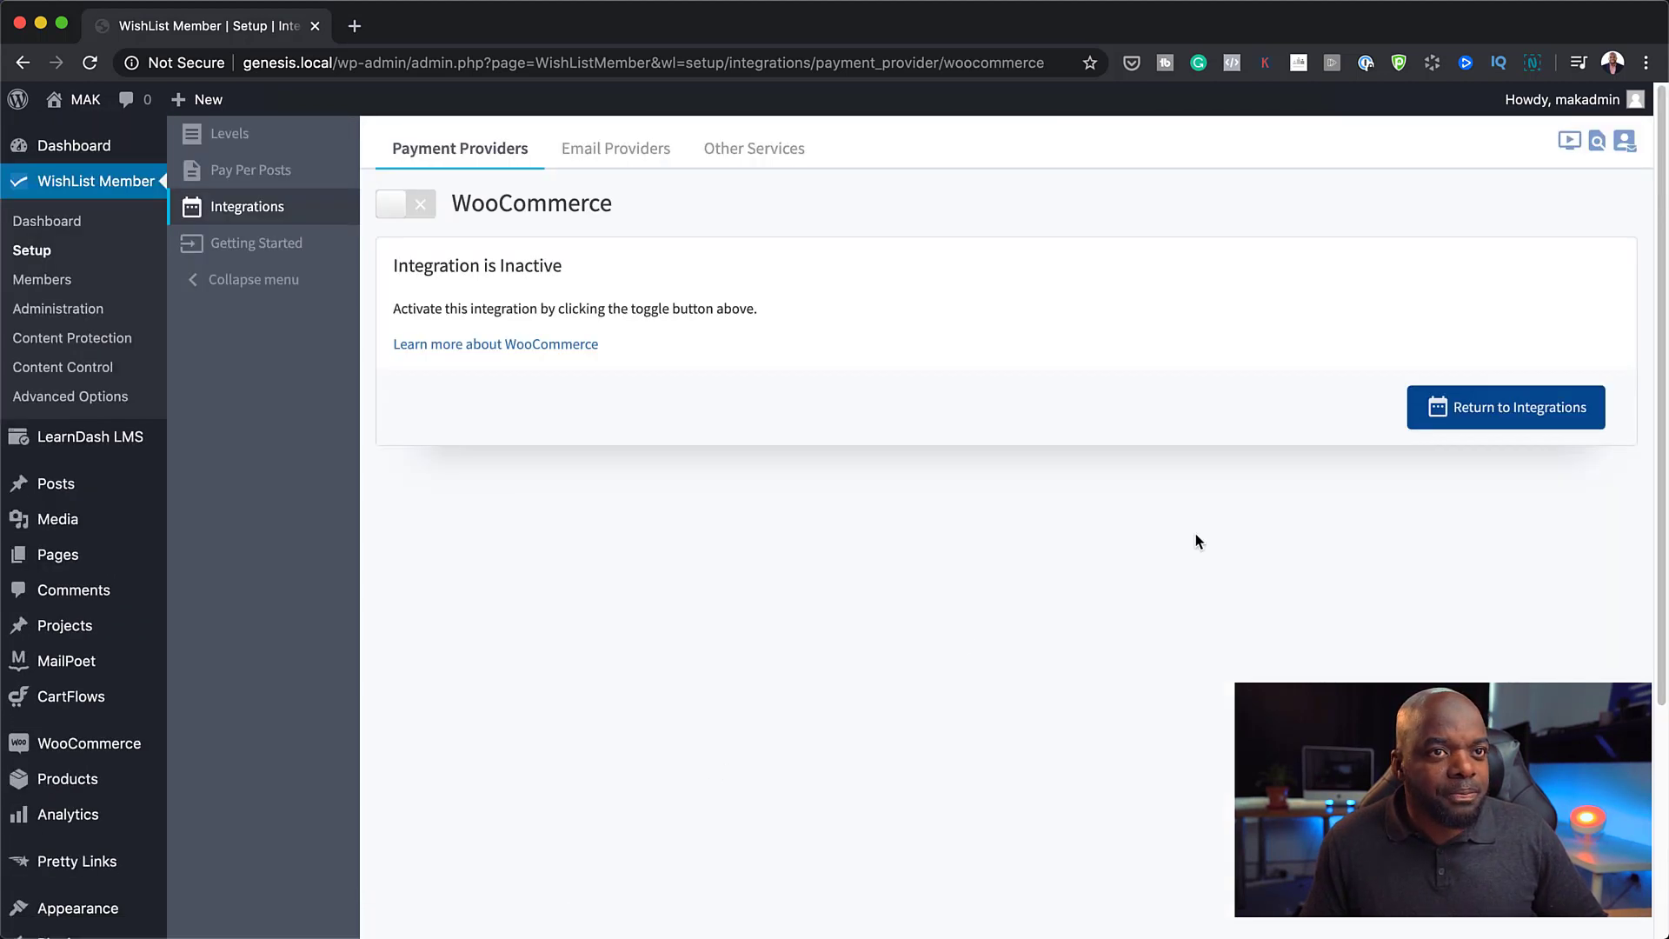
left_click(424, 205)
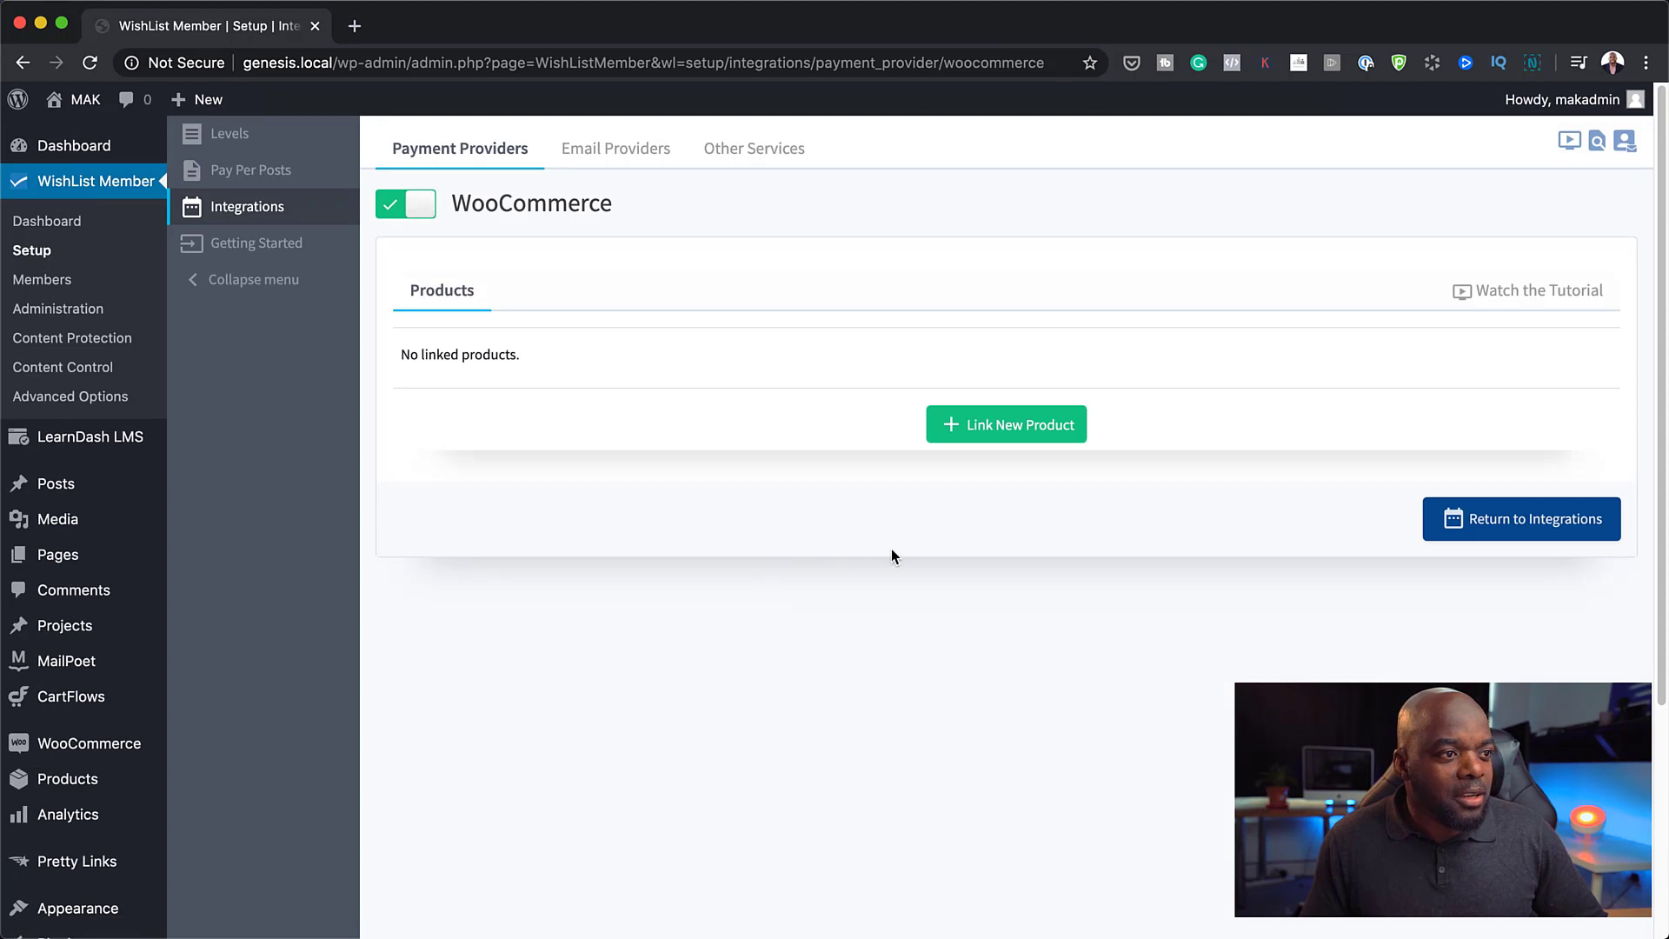
- Link the WooCommerce product Baking Basics Course to the Baking Basics membership level and save the link
left_click(1031, 434)
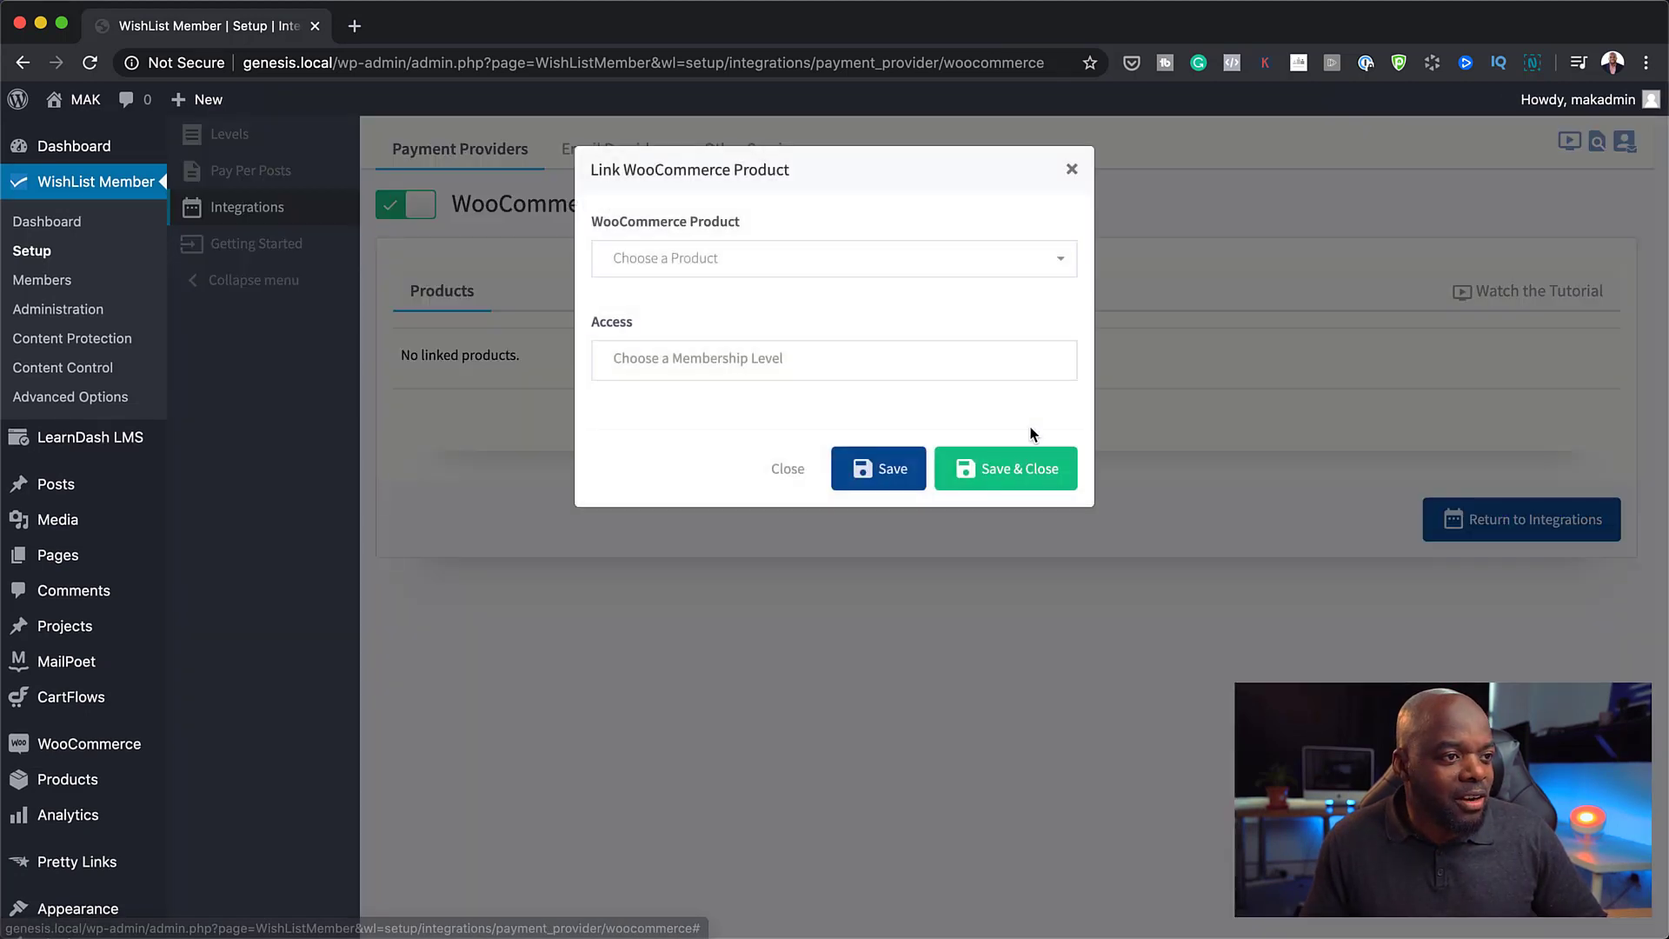
left_click(849, 259)
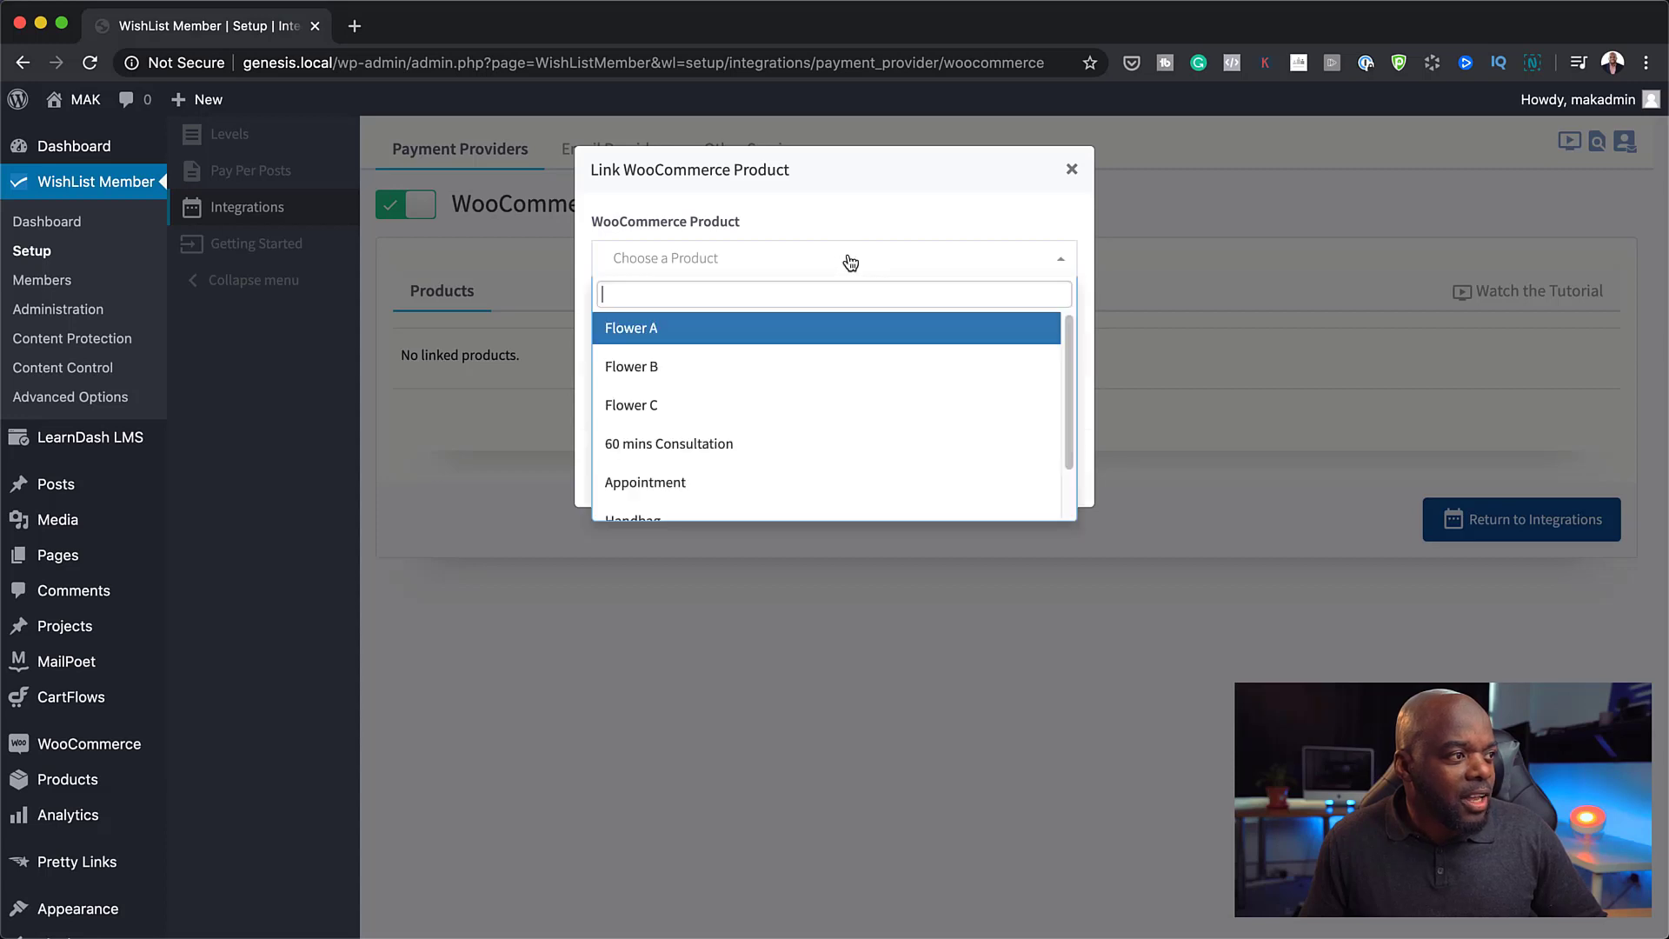
scroll(918, 389, "down", 1)
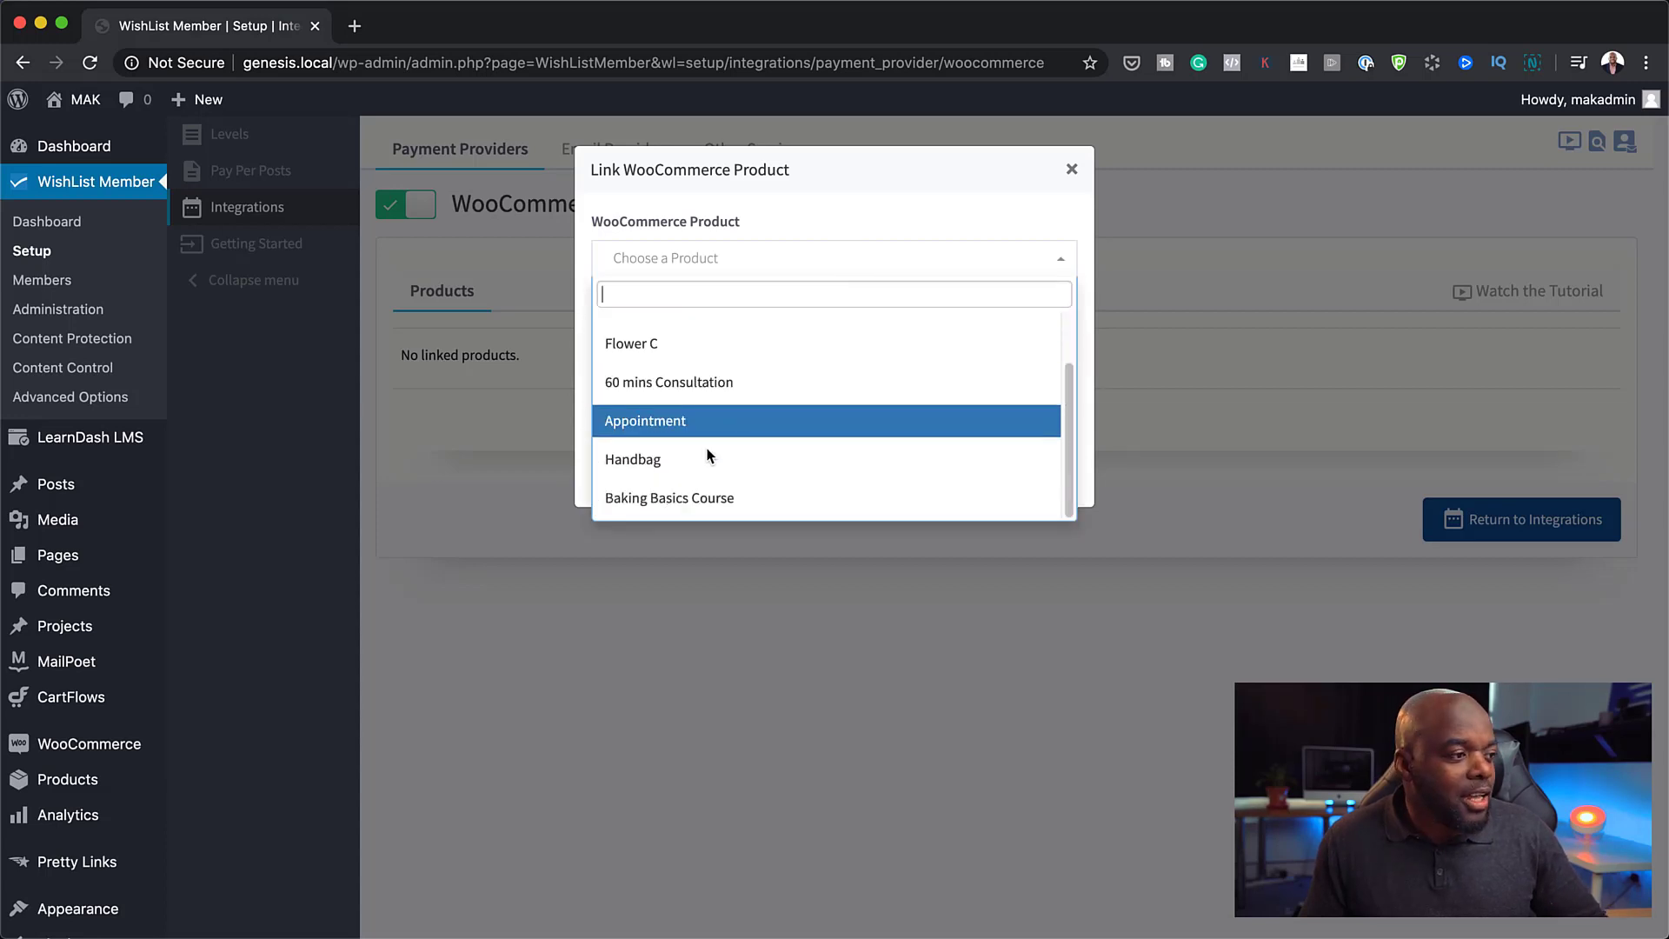
left_click(685, 500)
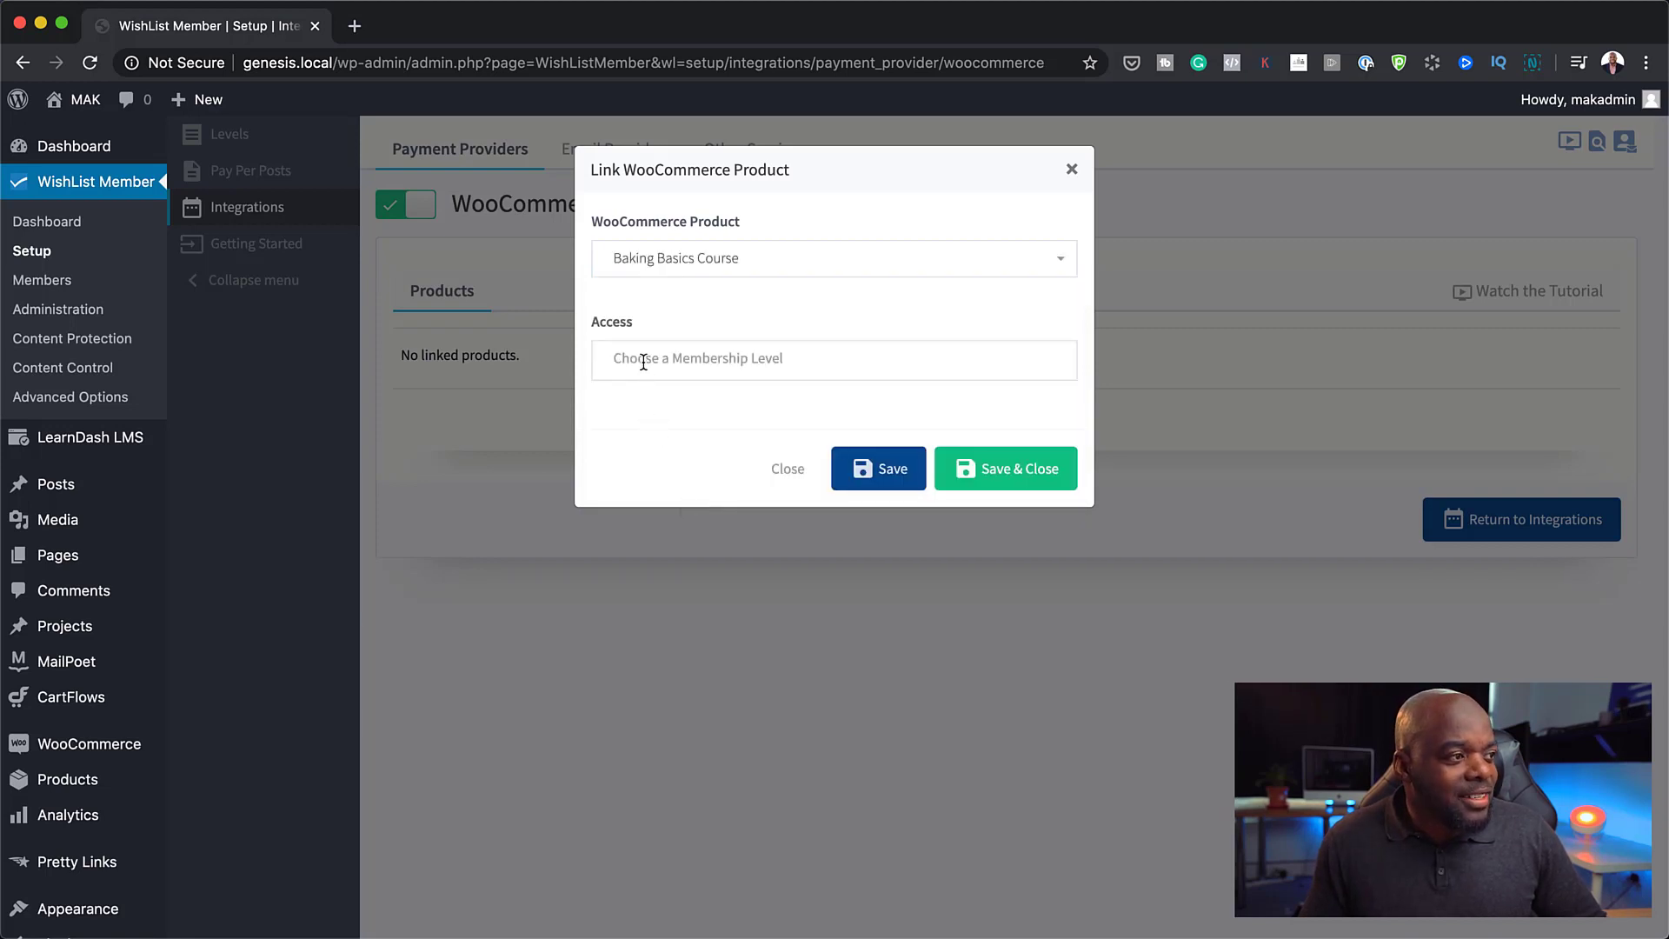
left_click(644, 361)
left_click(687, 467)
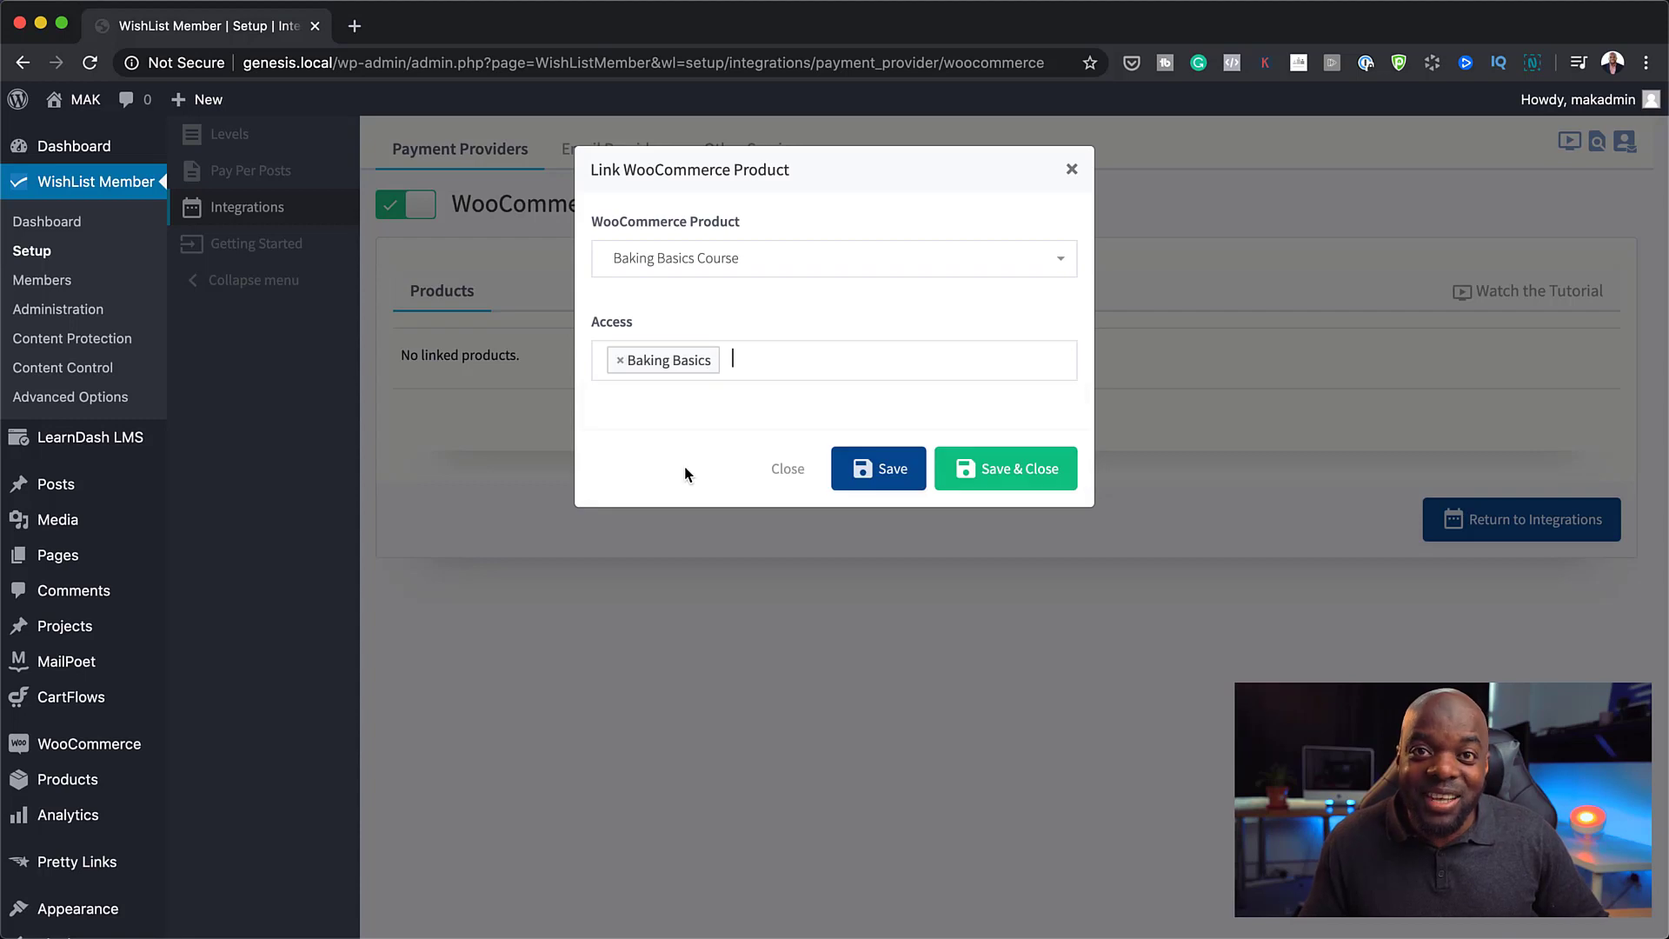
left_click(1025, 469)
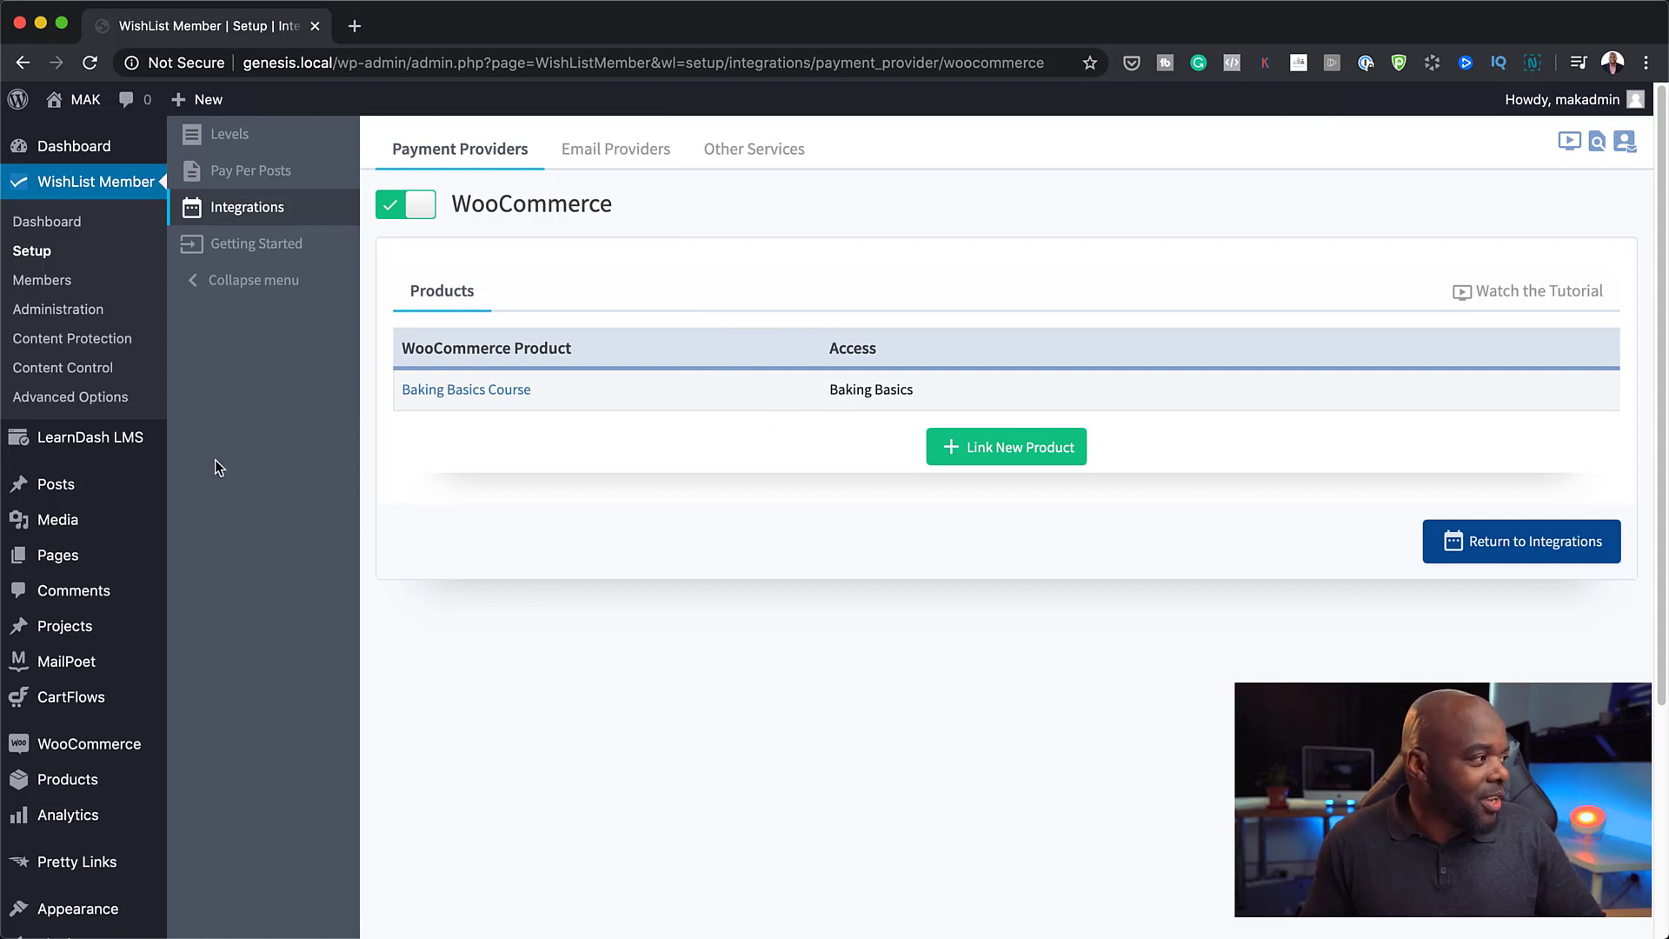
- Activate the WooCommerce for LearnDash add-on from the LearnDash add-ons
mouse_move(94, 442)
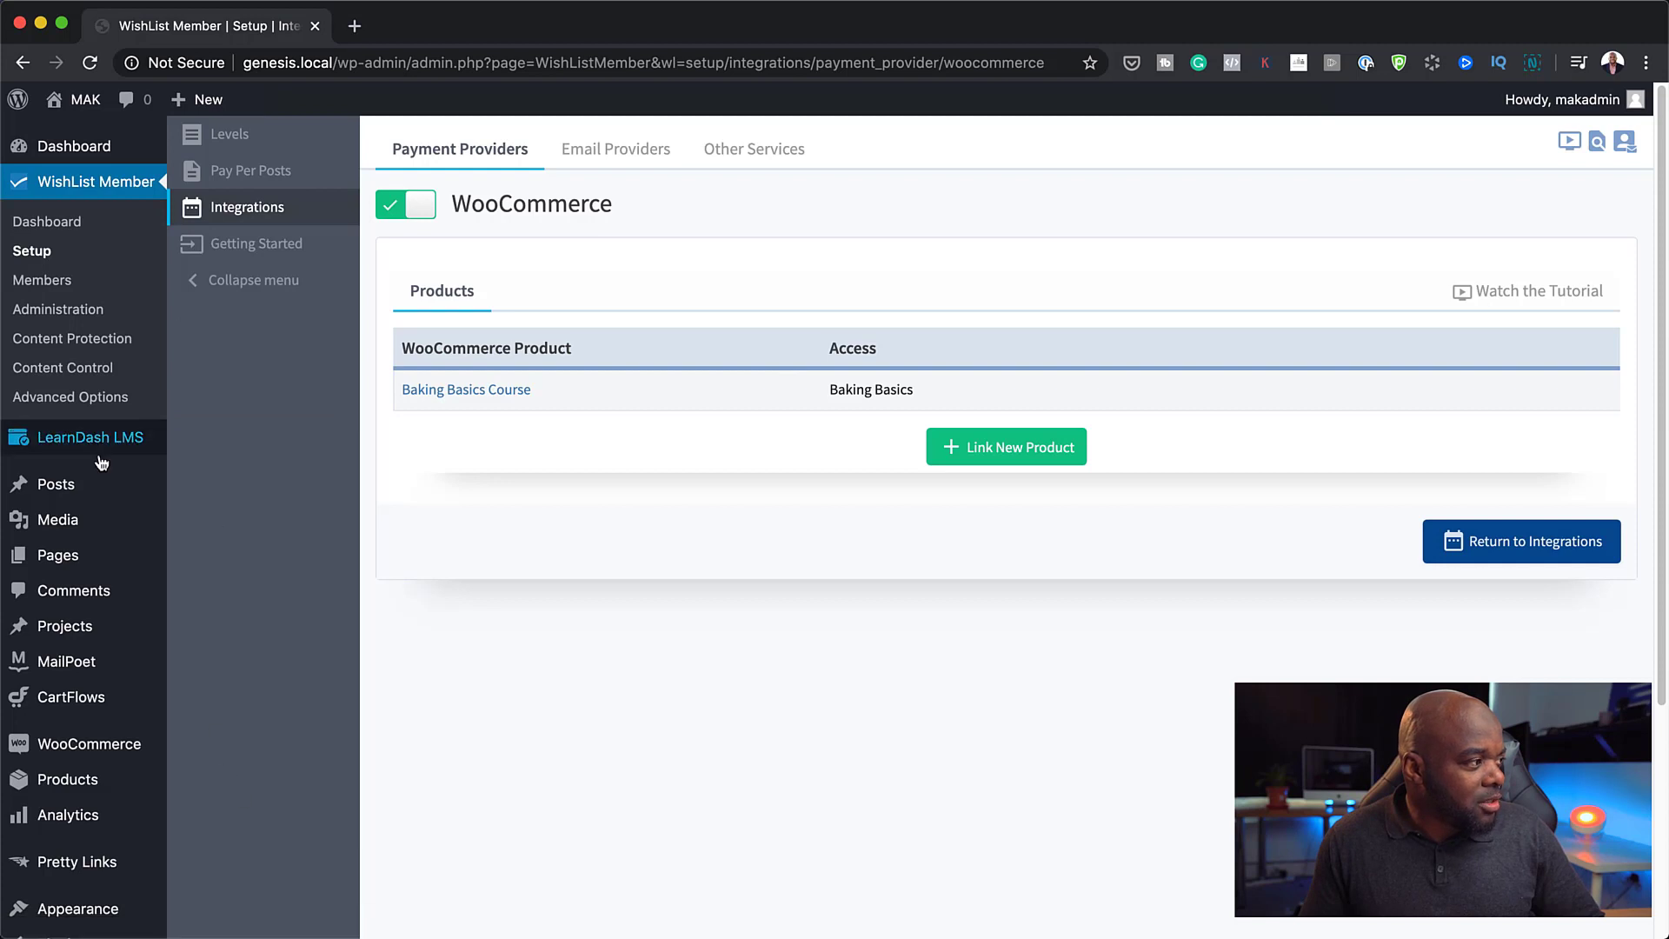
left_click(228, 752)
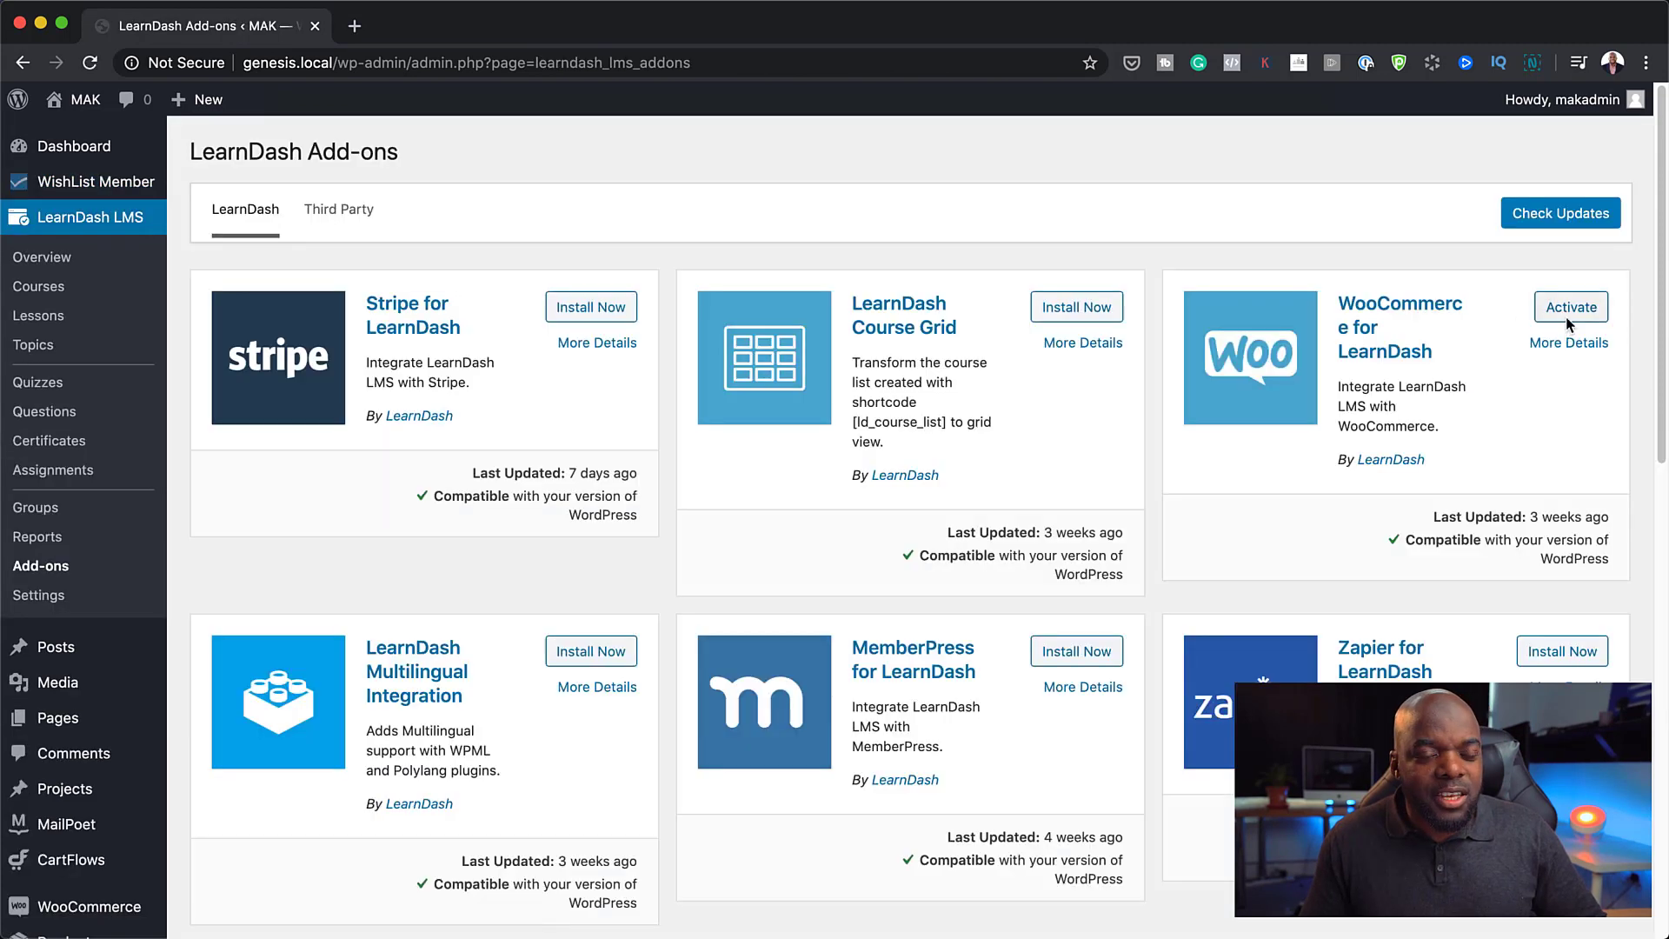
left_click(1562, 315)
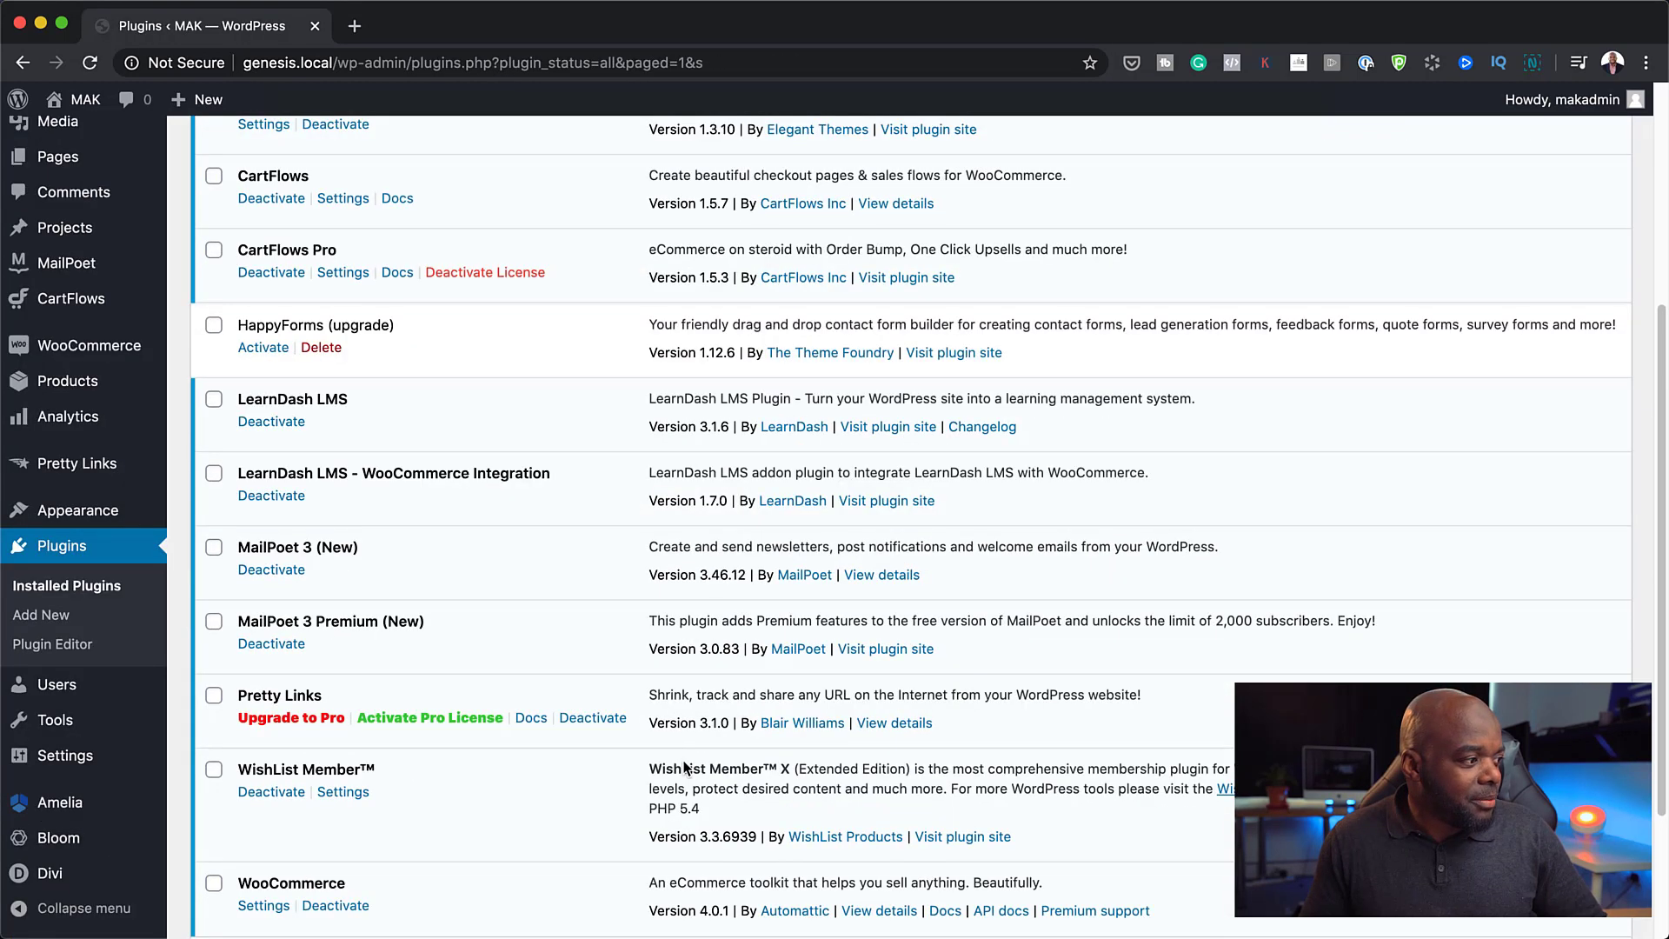
scroll(683, 757, "down", 1)
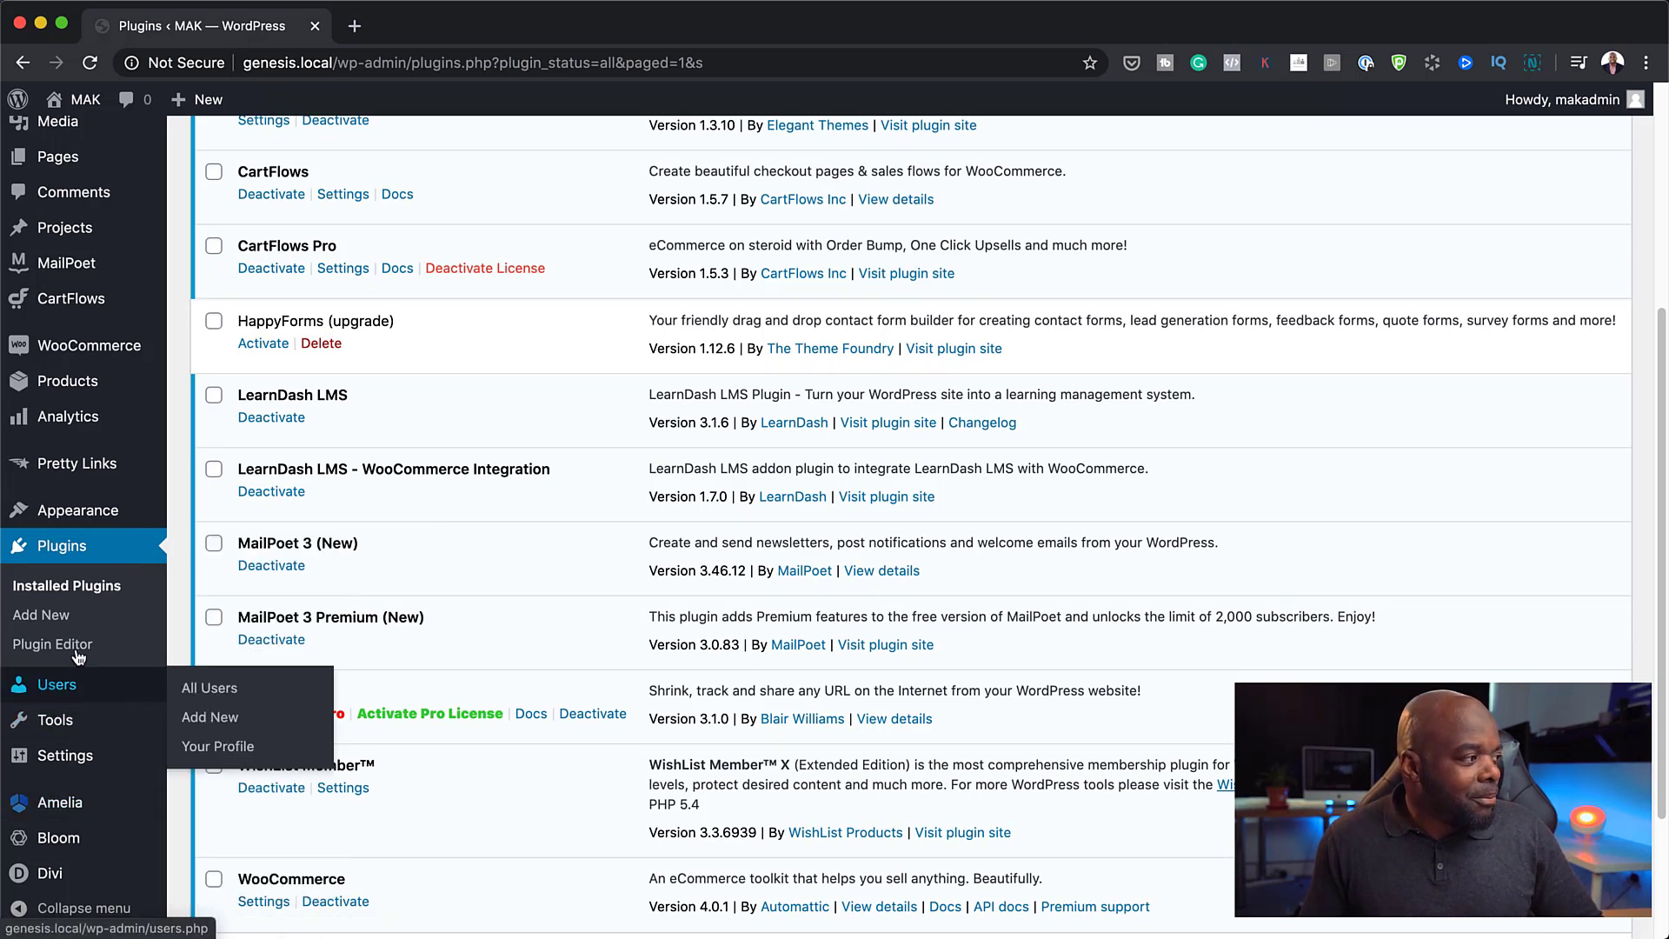
- Open the Baking Basics Course product for editing and change its product type to Course
mouse_move(102, 441)
mouse_move(106, 393)
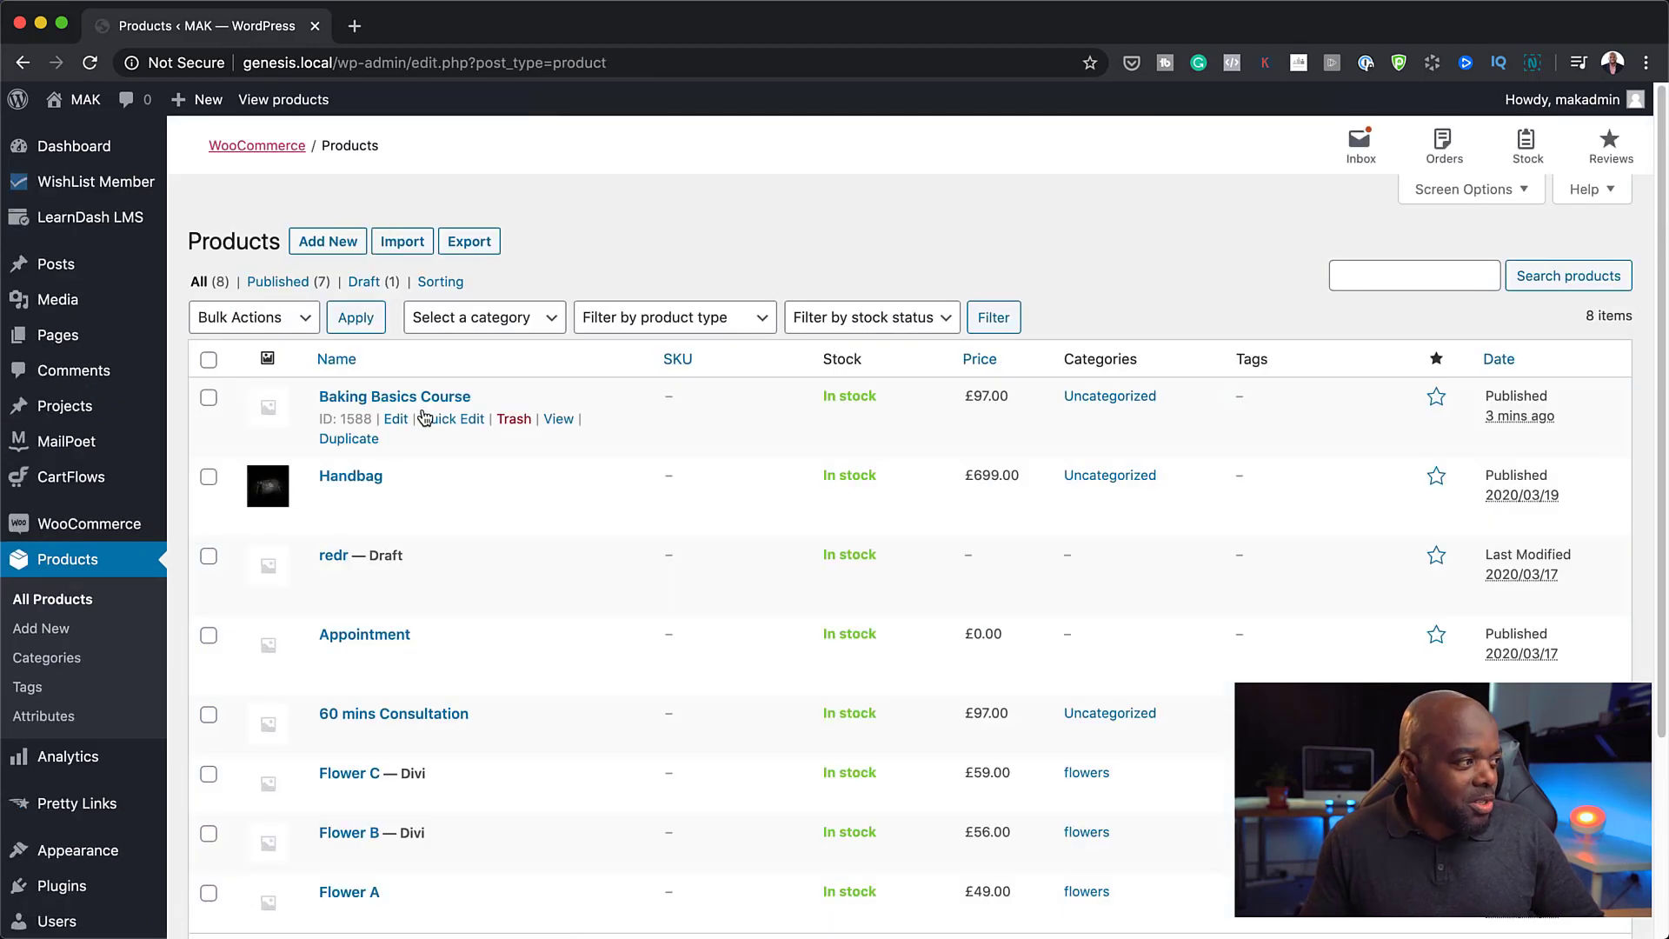
left_click(397, 421)
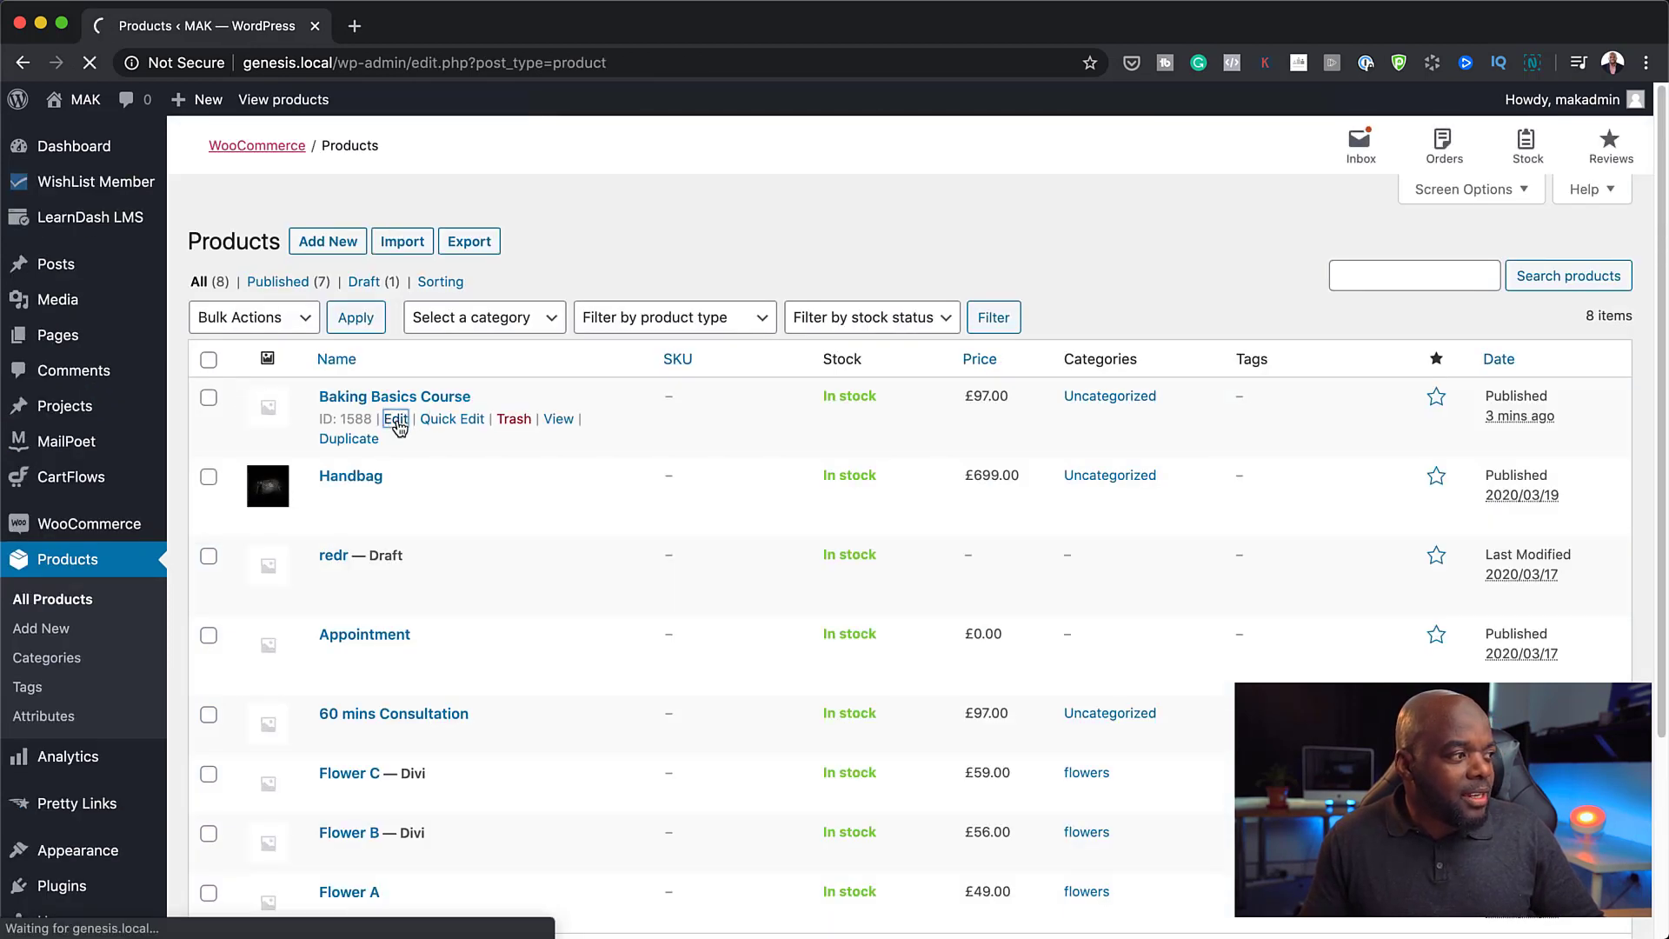
scroll(872, 695, "down", 10)
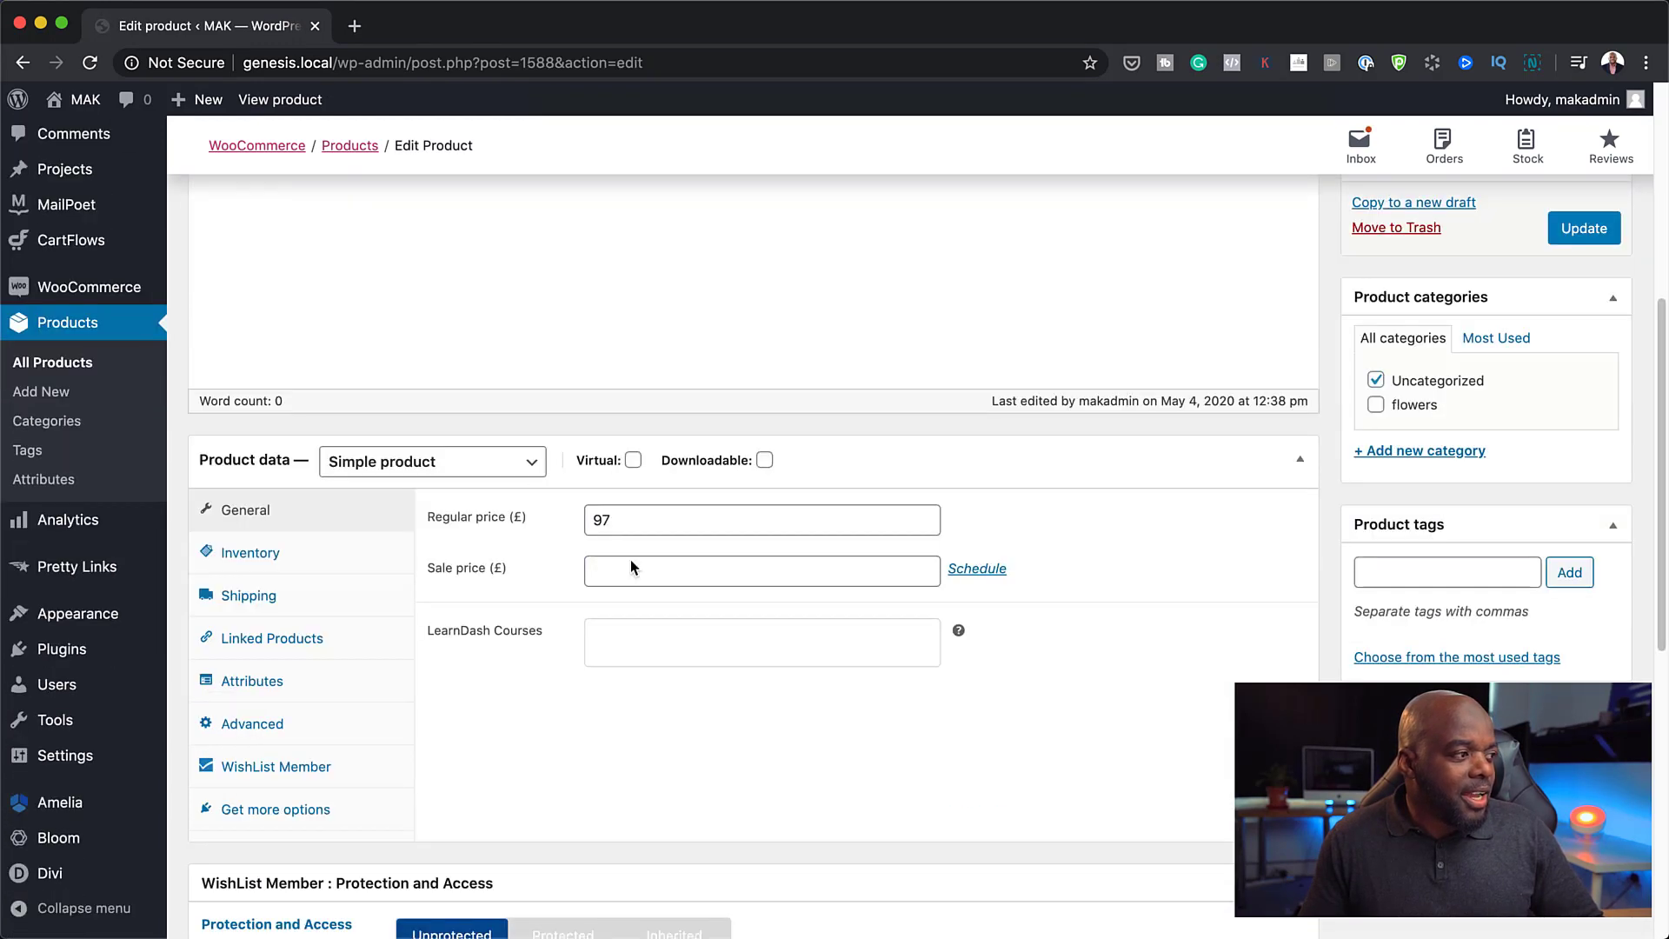
left_click(523, 466)
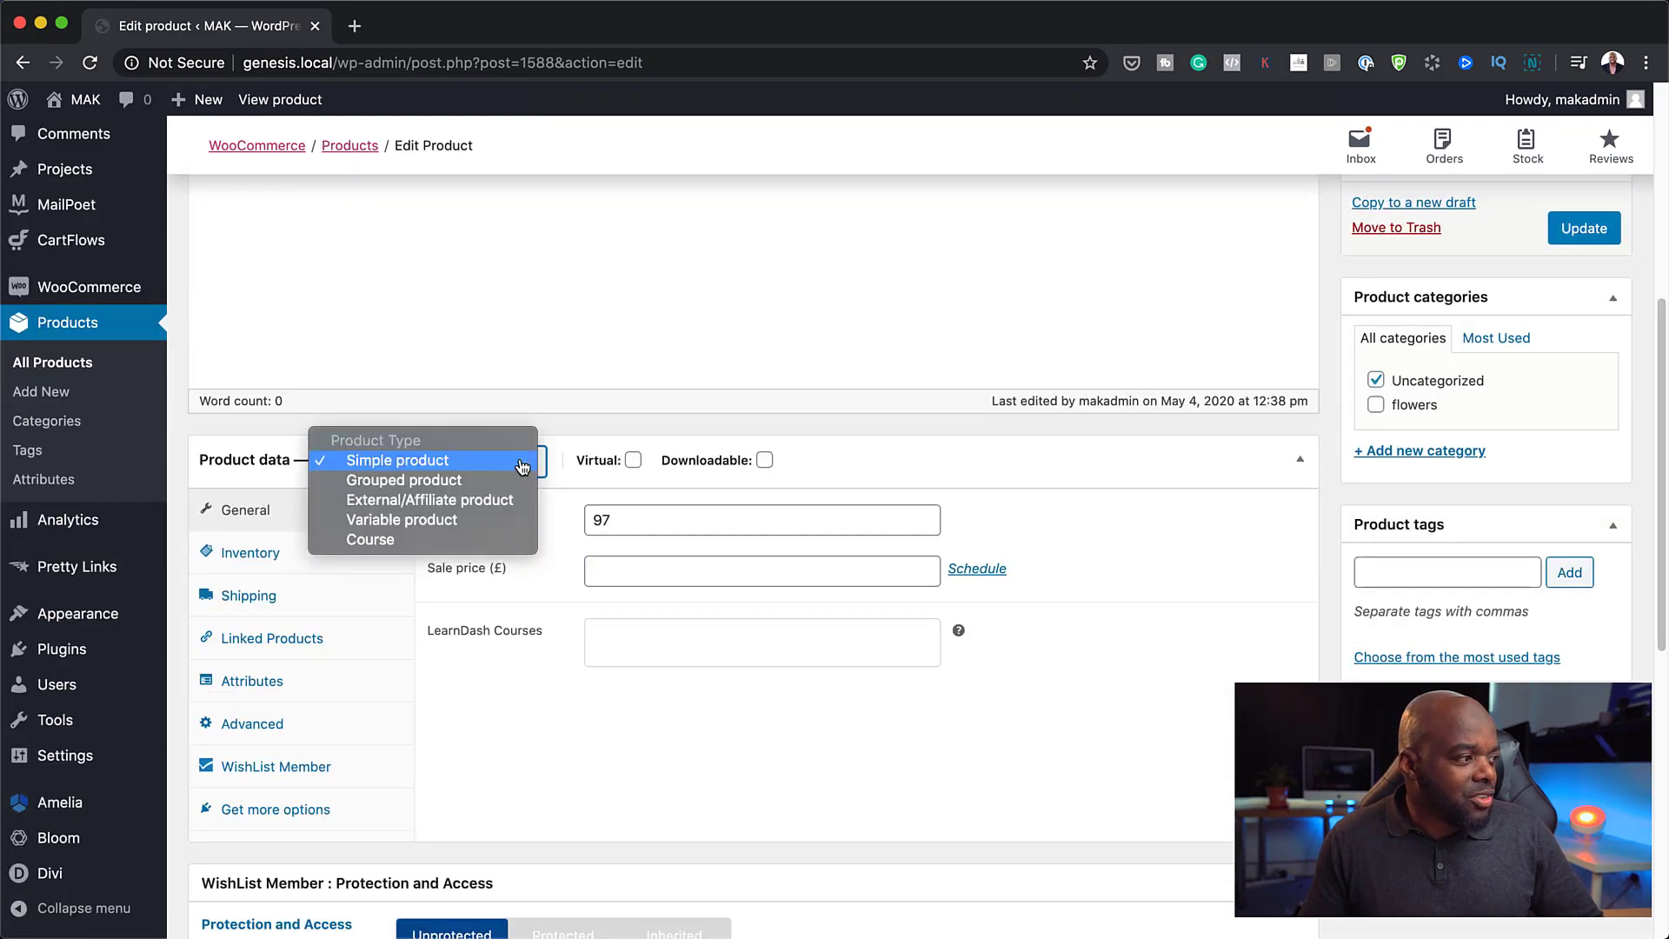
left_click(394, 540)
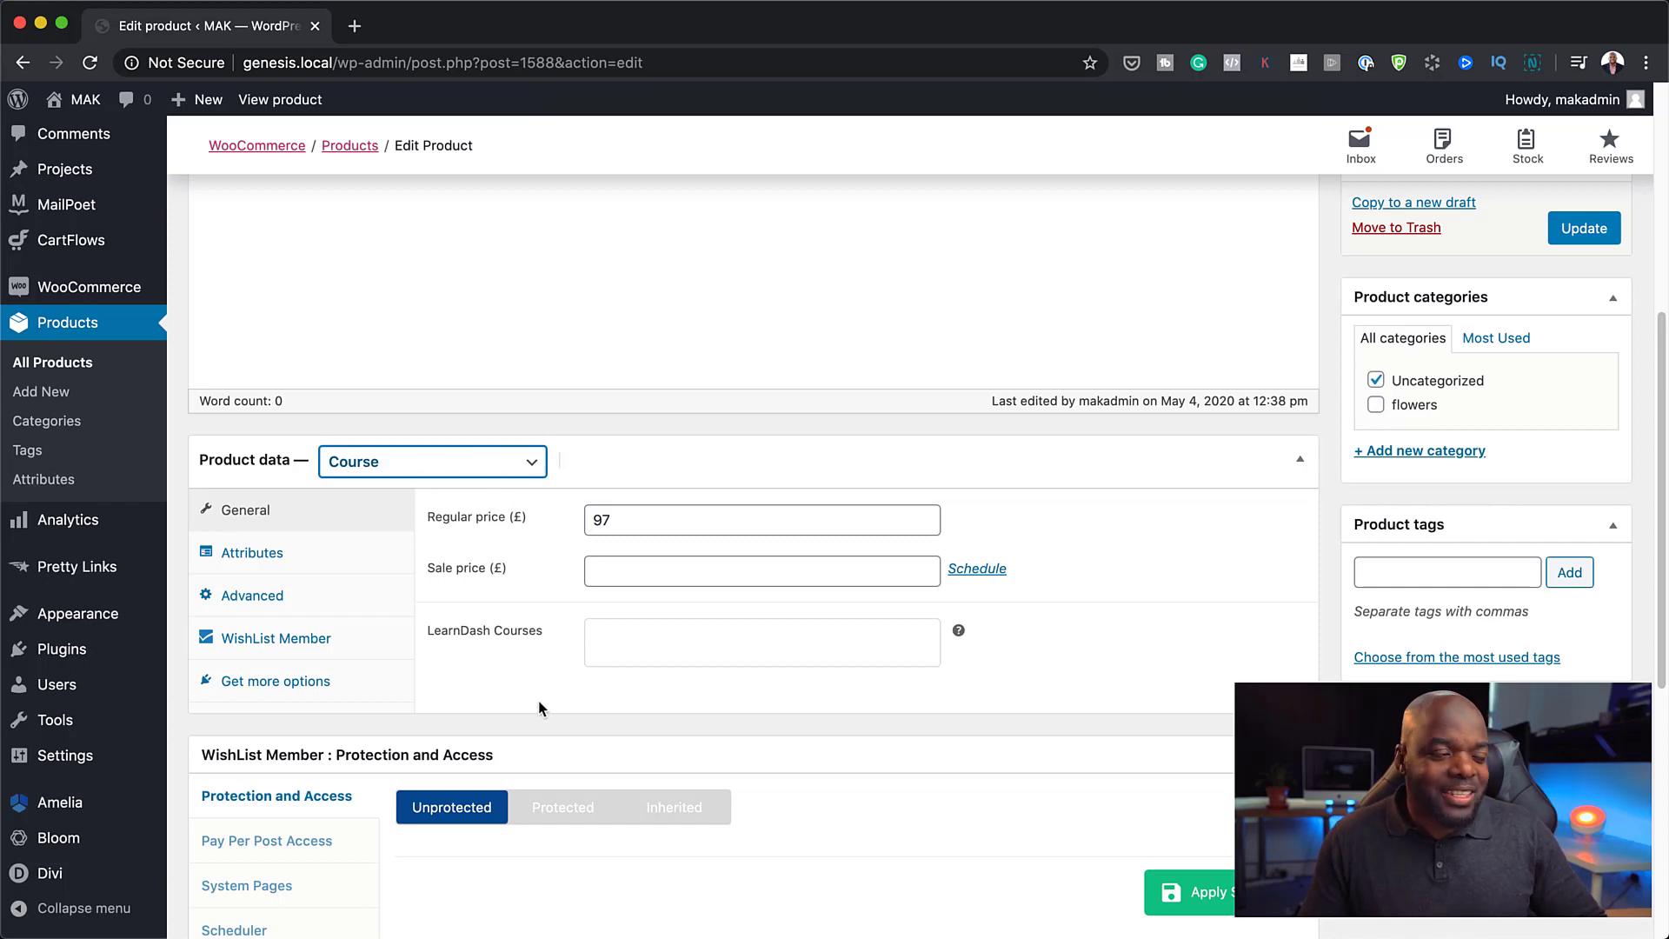
- Check the membership level assigned in the product's WishList Member settings and update the Baking Basics Course product
left_click(290, 645)
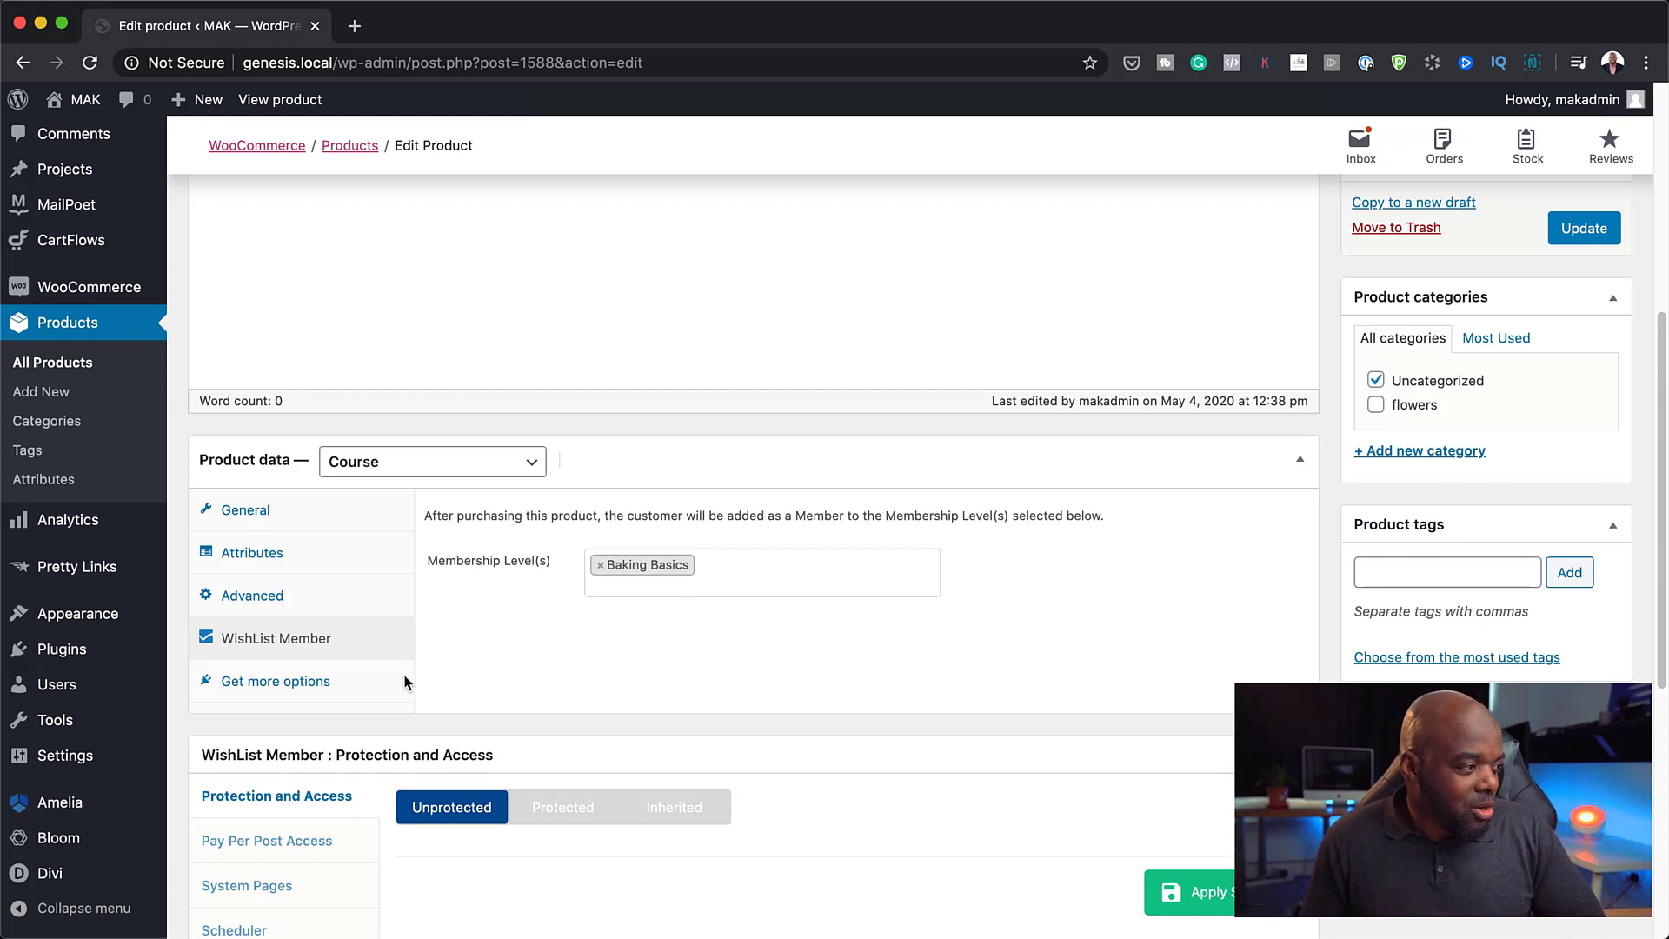
scroll(461, 695, "down", 1)
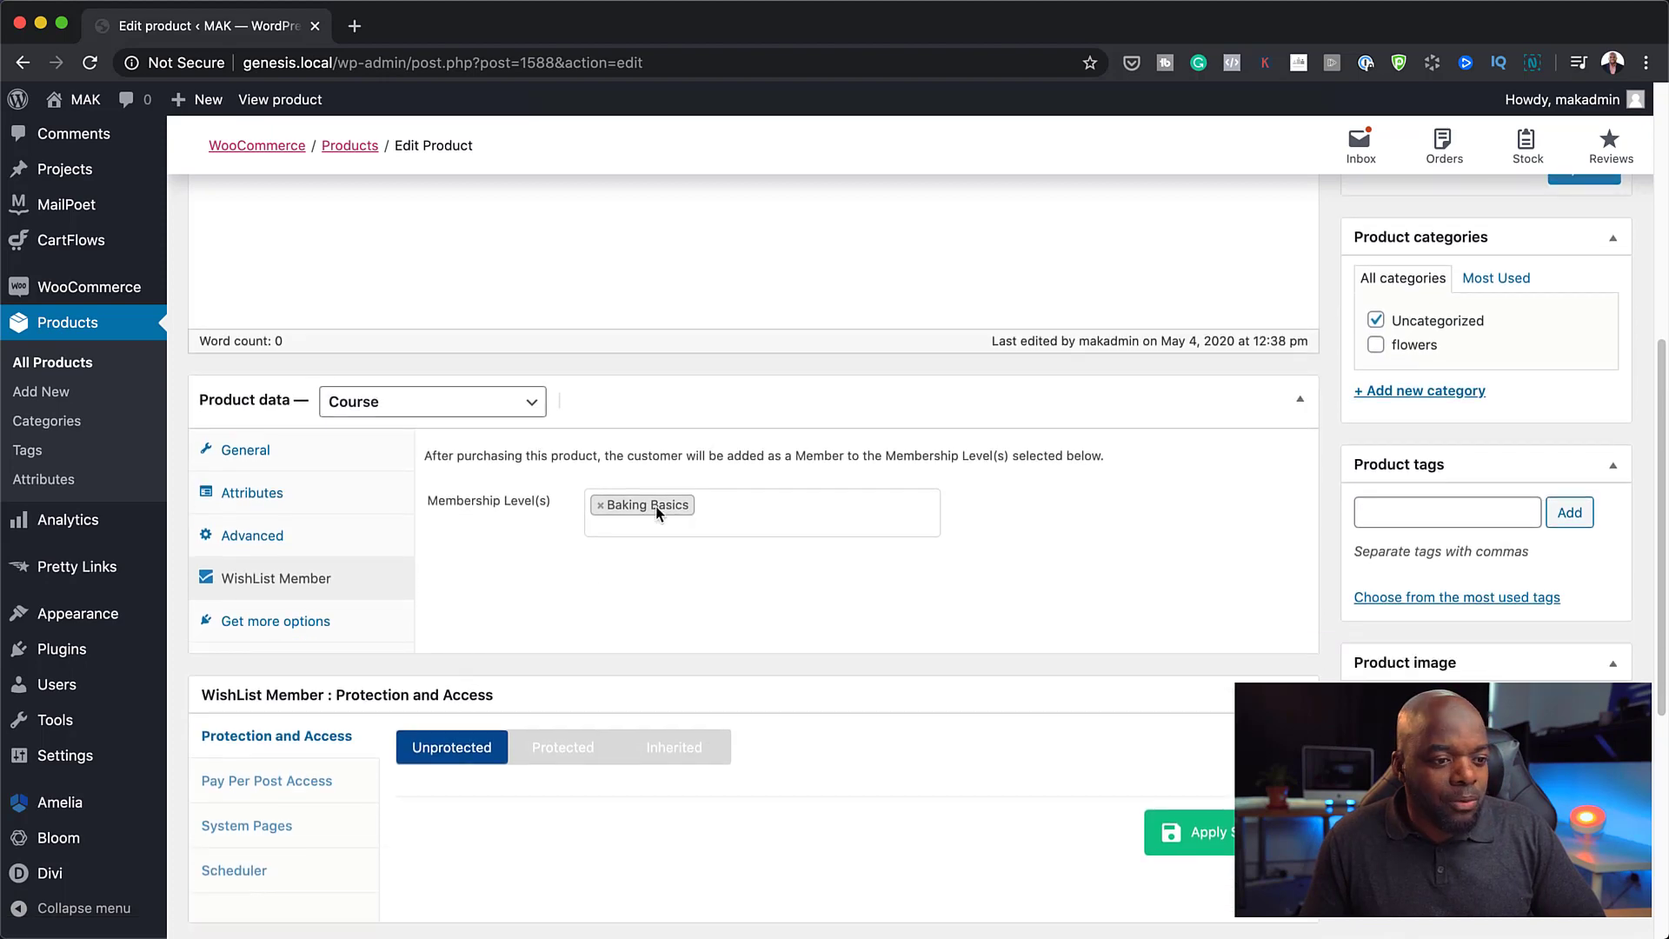
scroll(1285, 601, "up", 1)
scroll(753, 556, "up", 6)
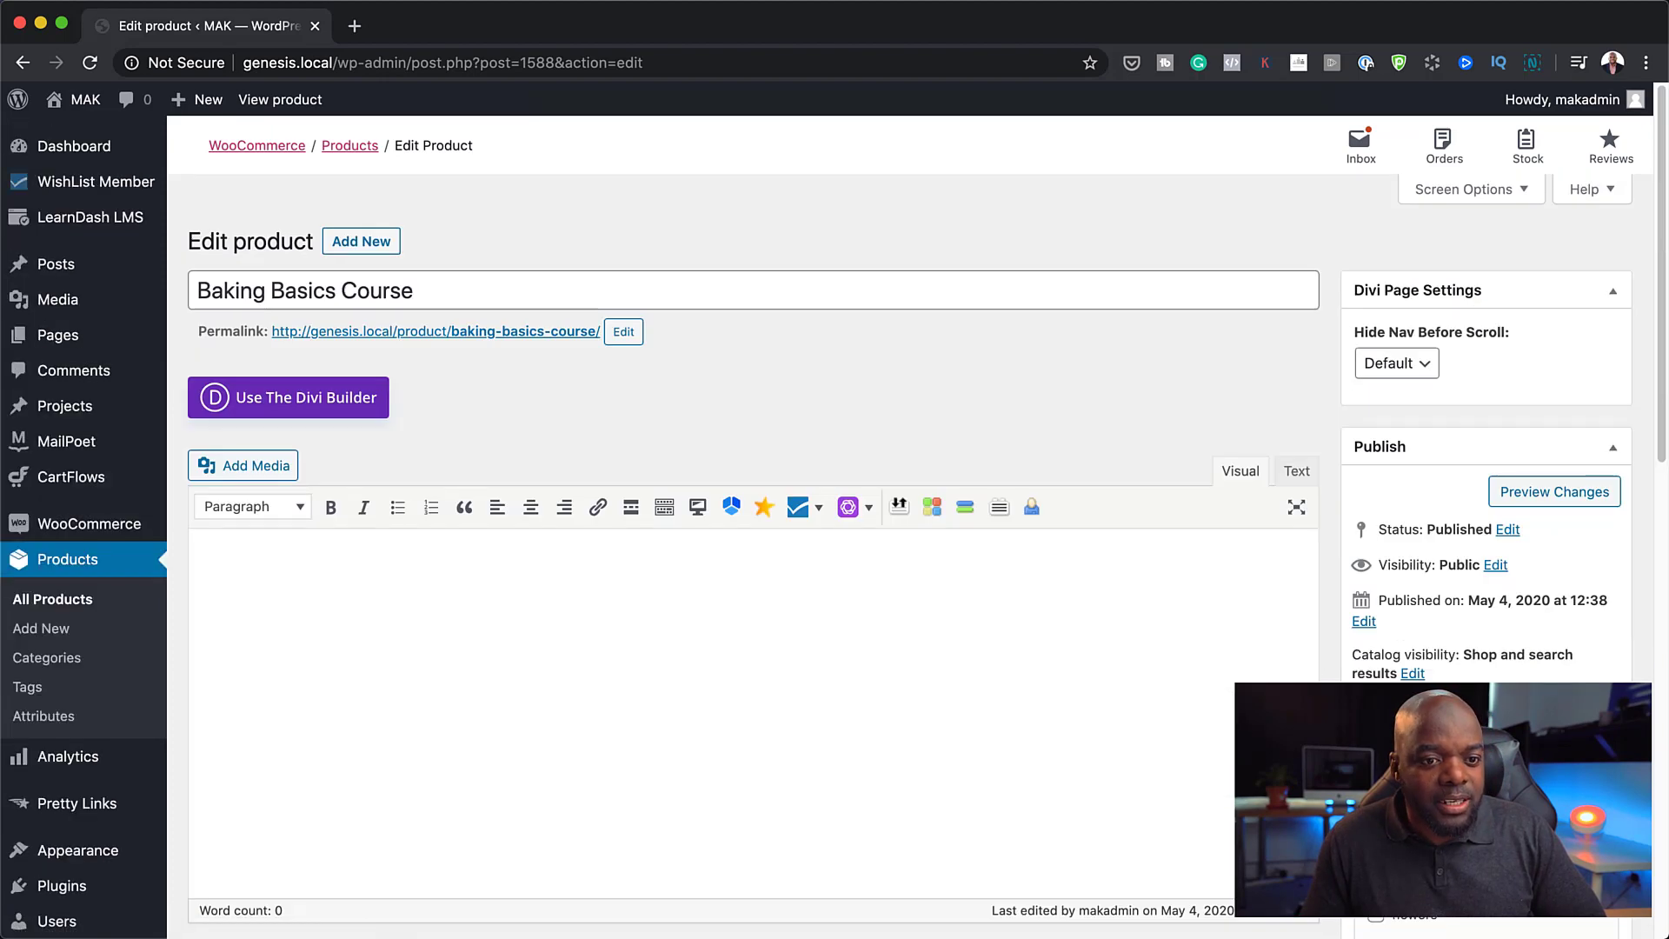
left_click(1587, 749)
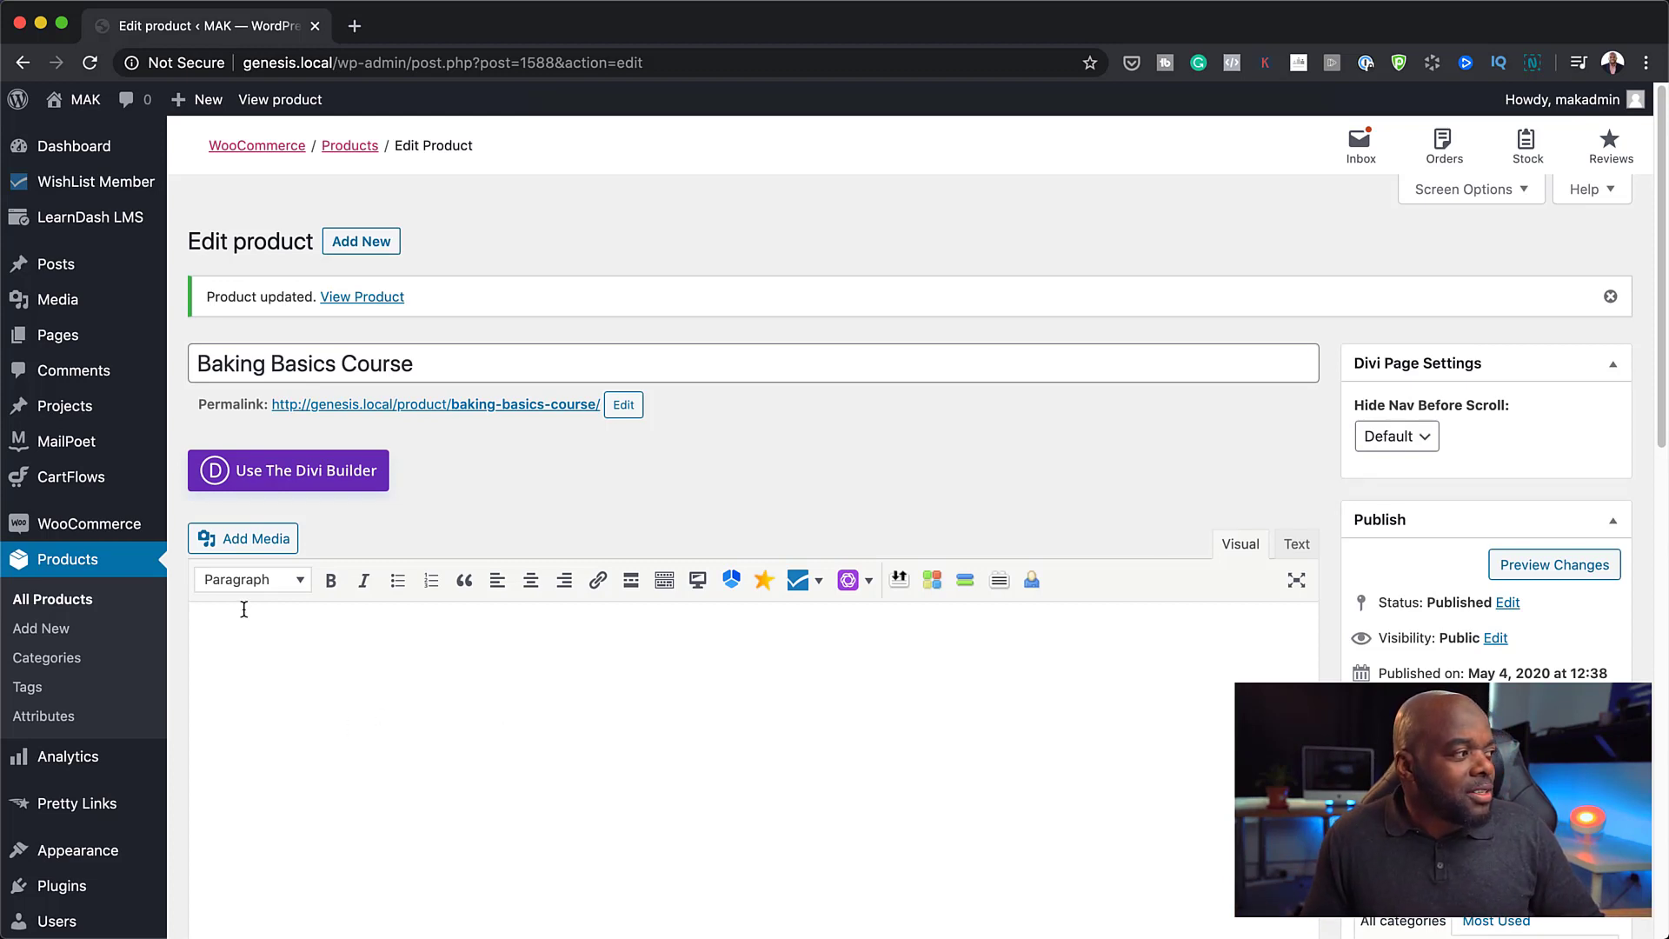
- Start a new MailPoet subscriber list and name it Baking Basics Members
mouse_move(100, 448)
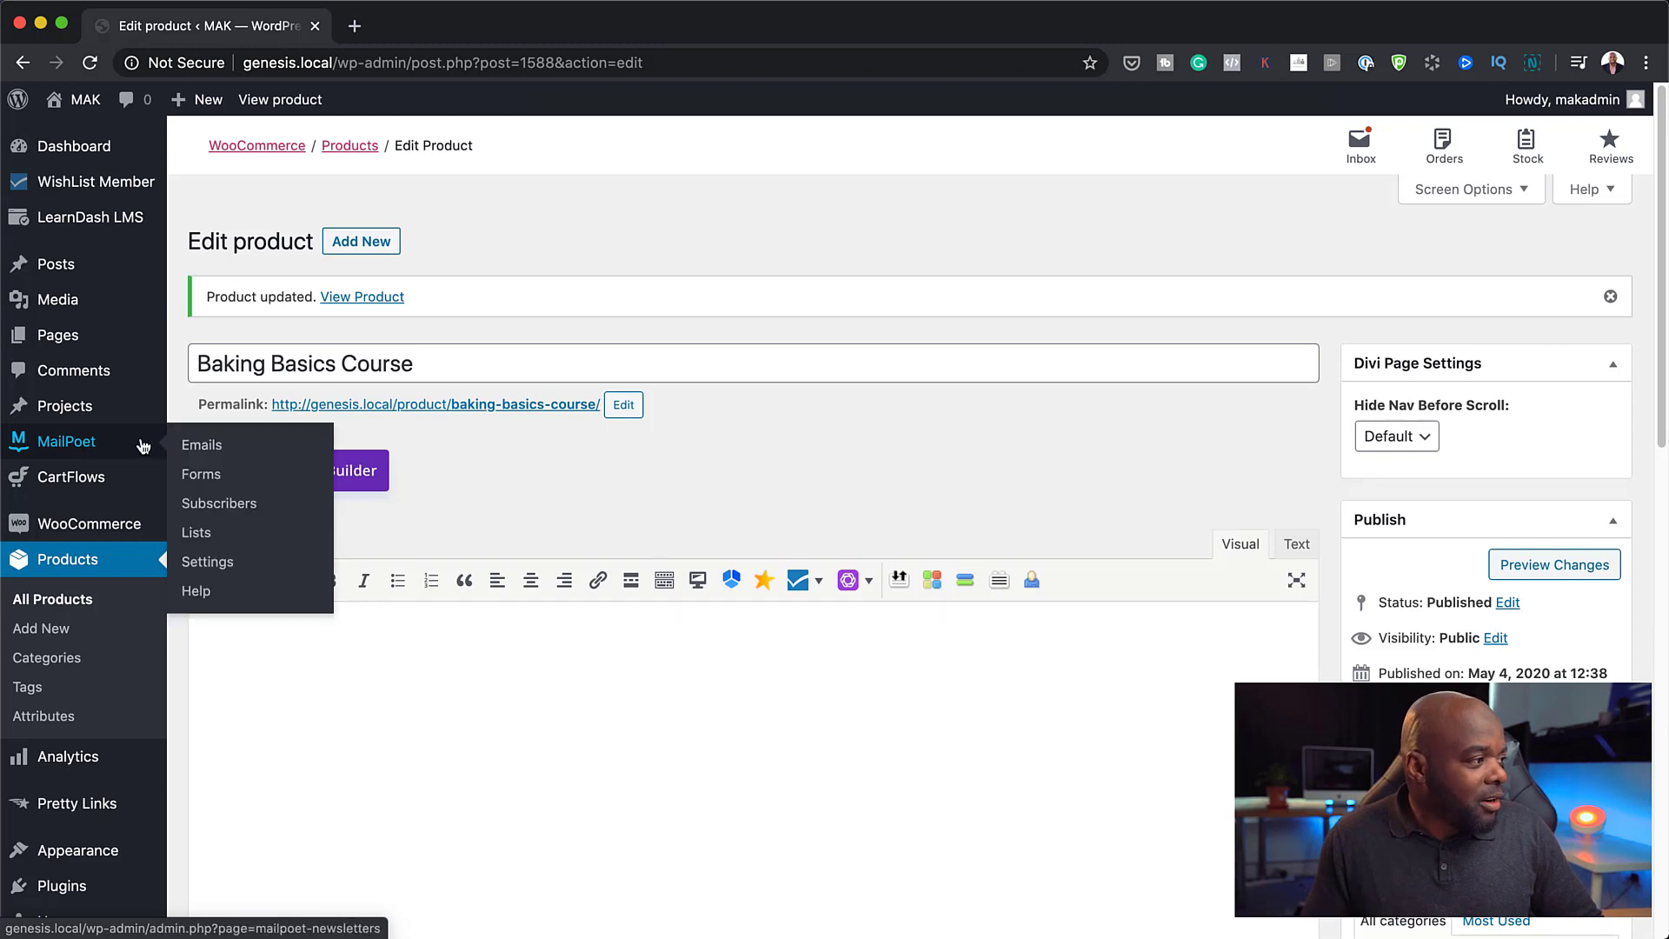
left_click(199, 532)
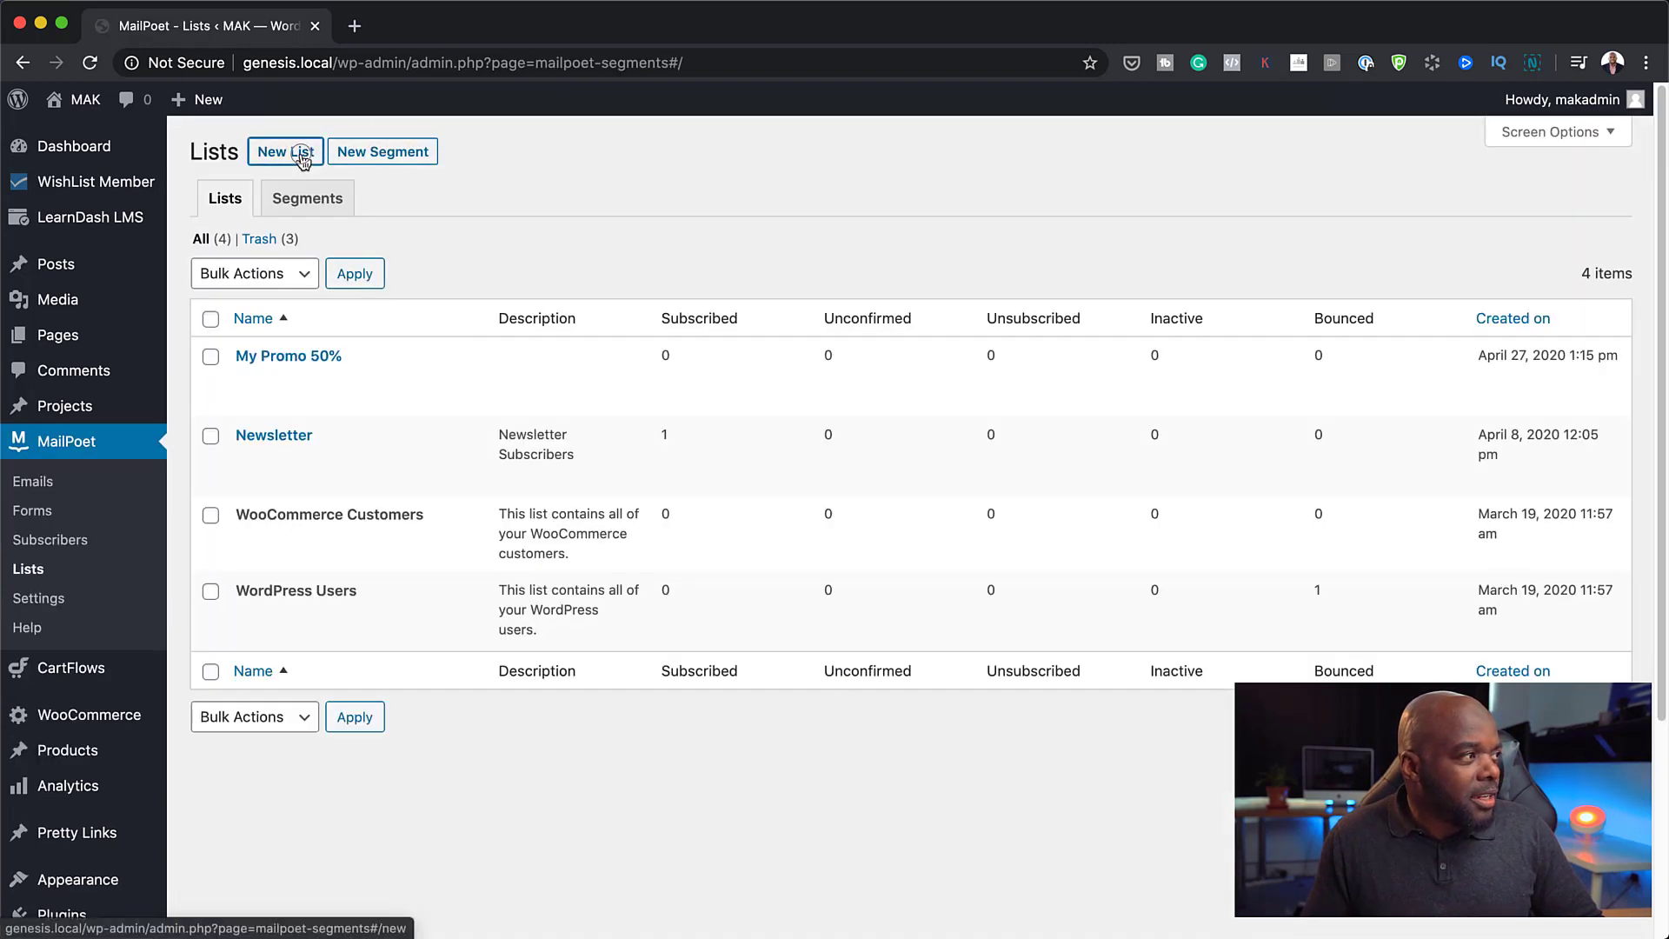
left_click(311, 150)
left_click(451, 205)
type("Baking Basics")
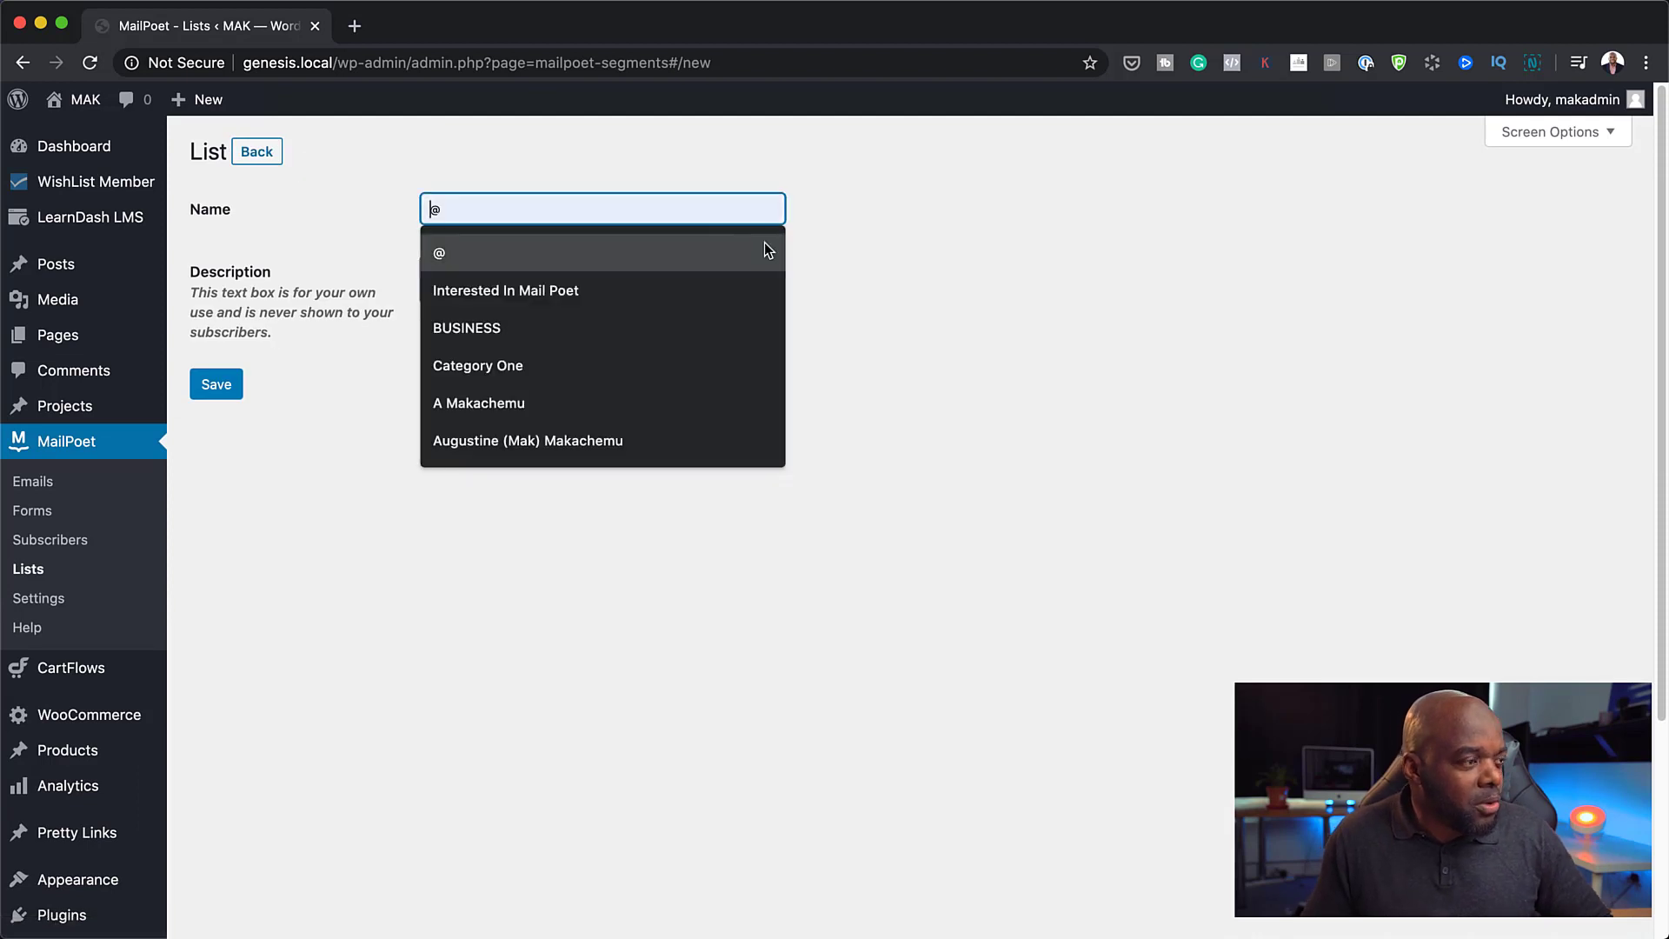
type(" Me")
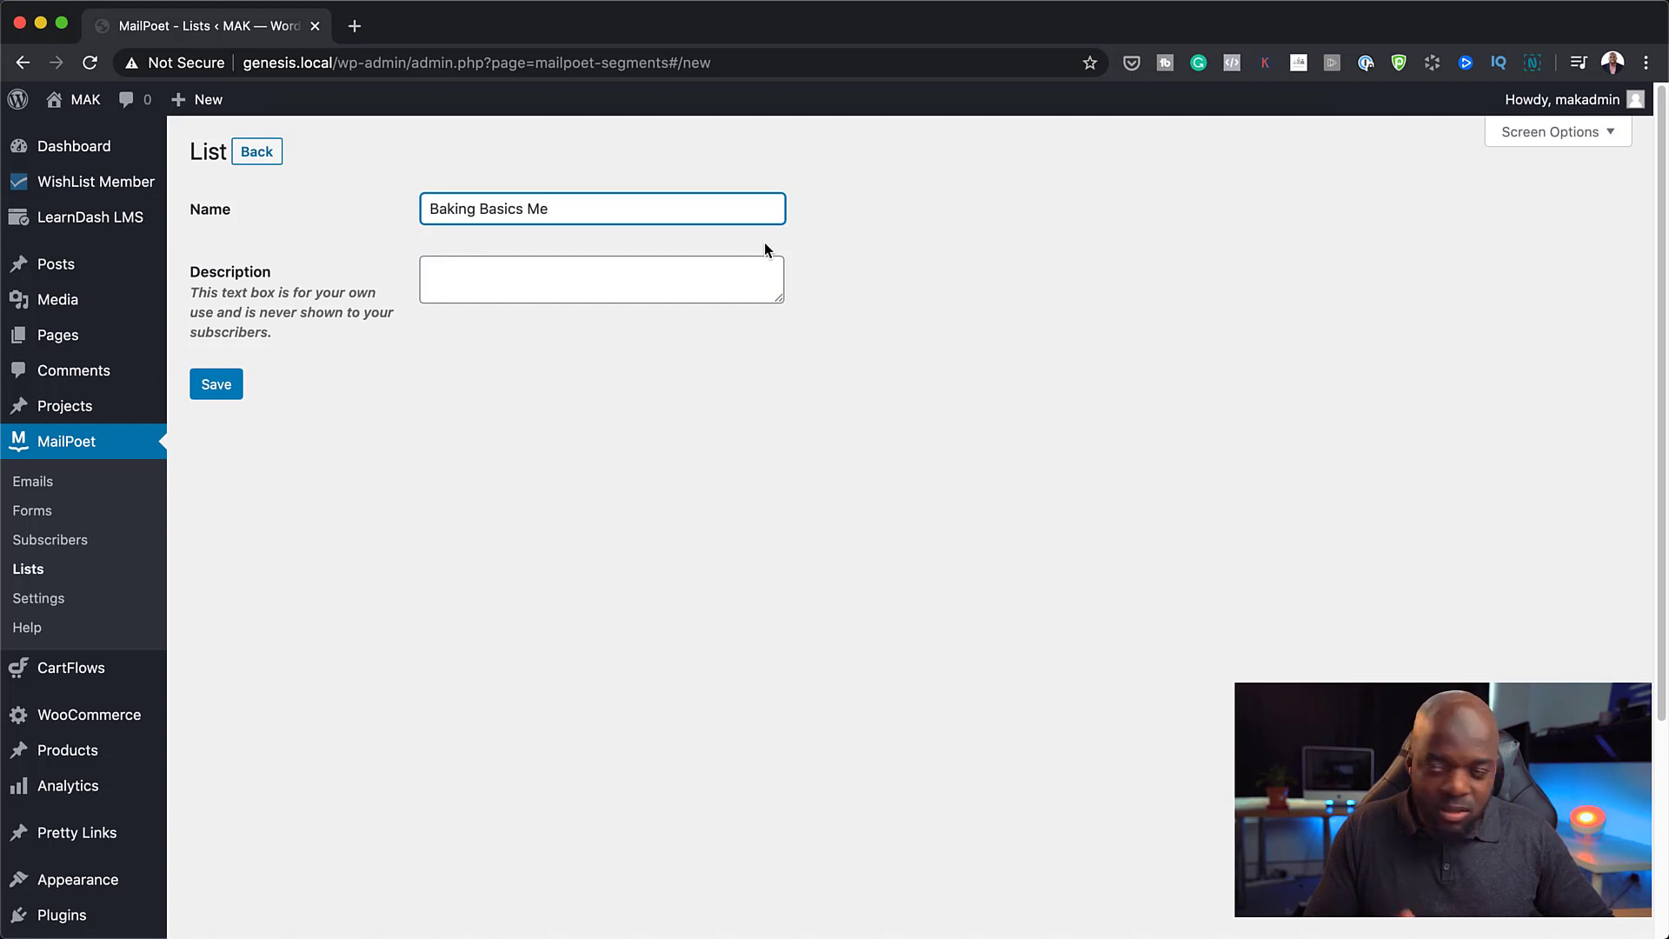
type("mbers")
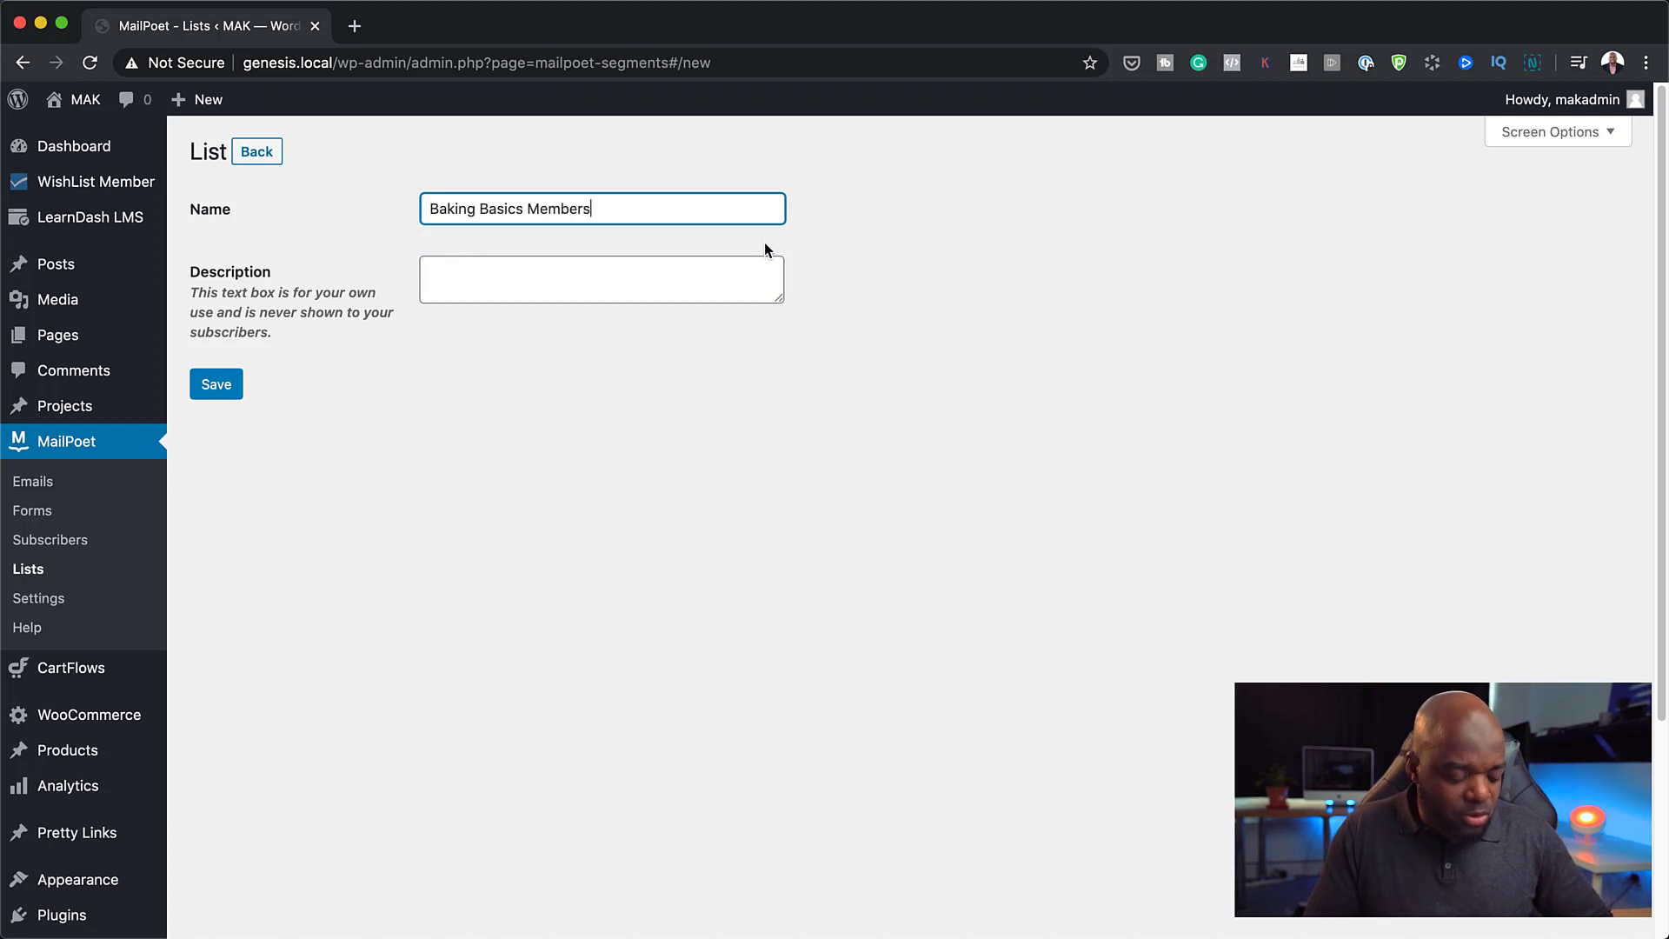
- Enter the list description "Students that bought the baking basics course."
left_click(645, 287)
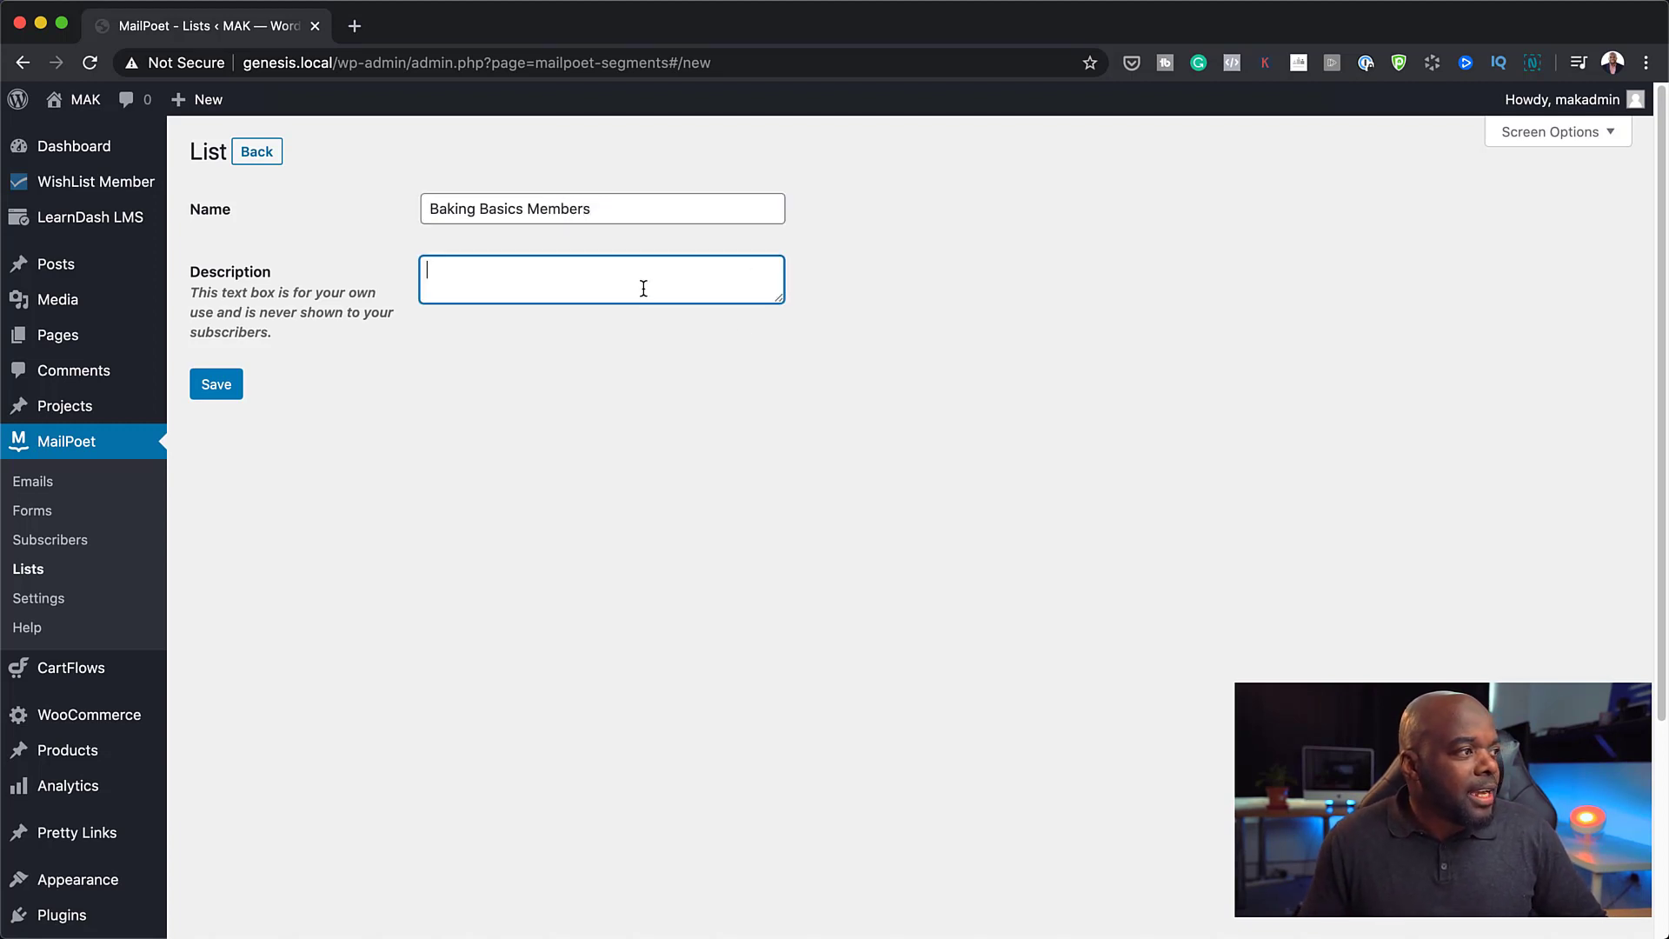
type("Stude")
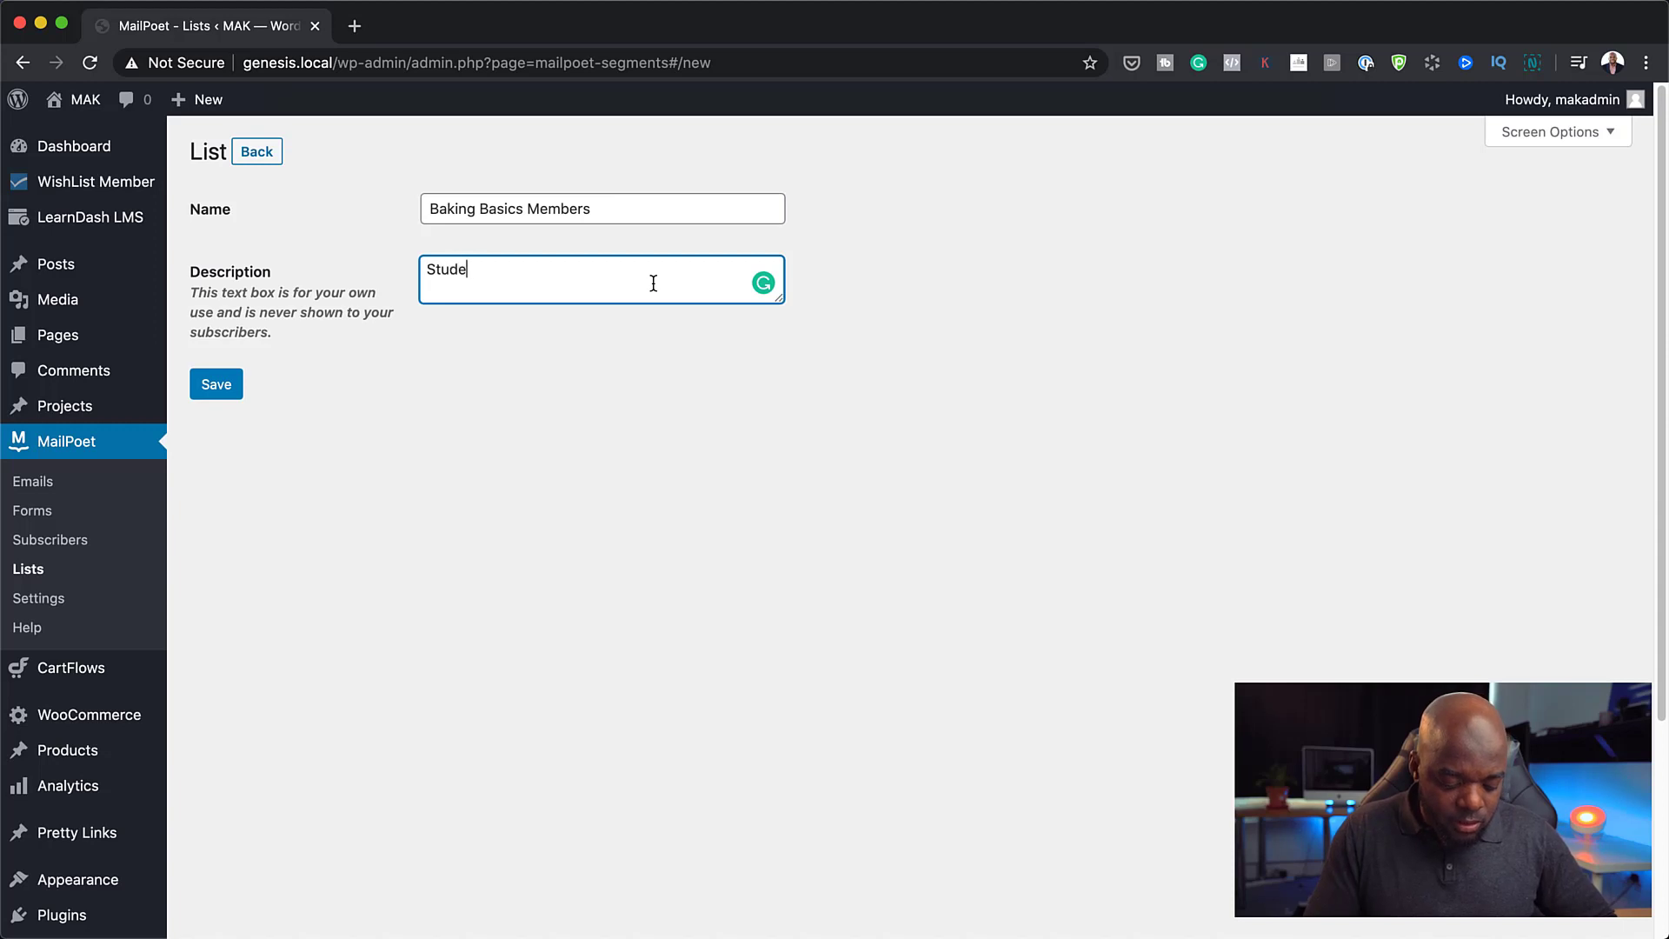
type("nts that bought the baking")
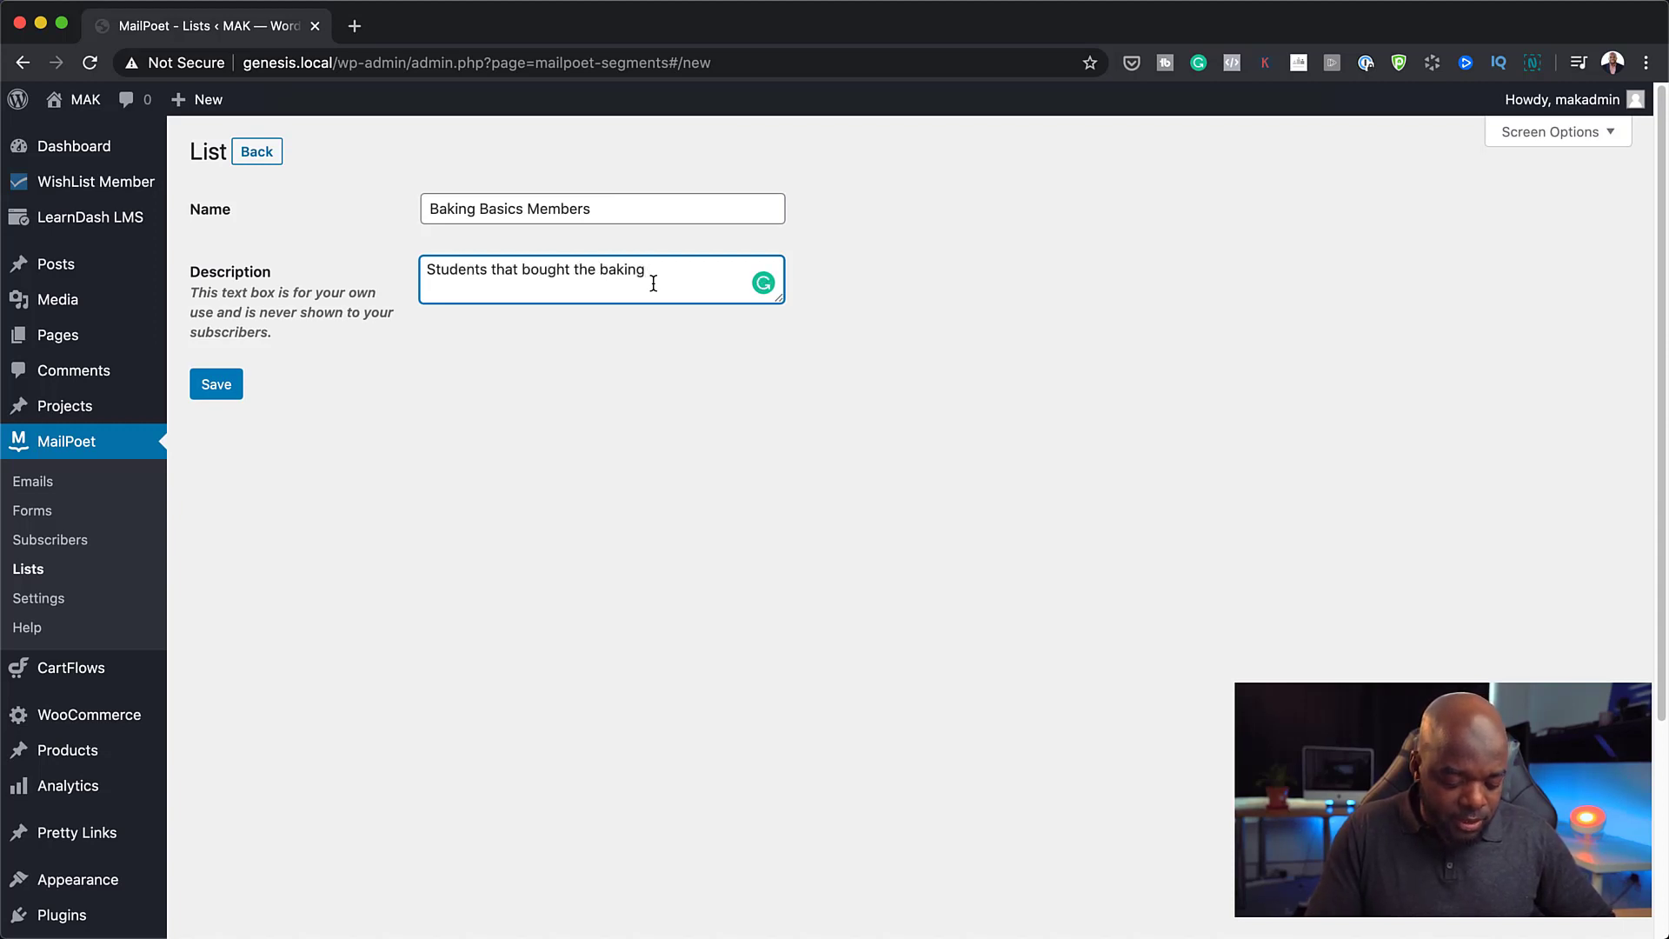
type(" basics course.")
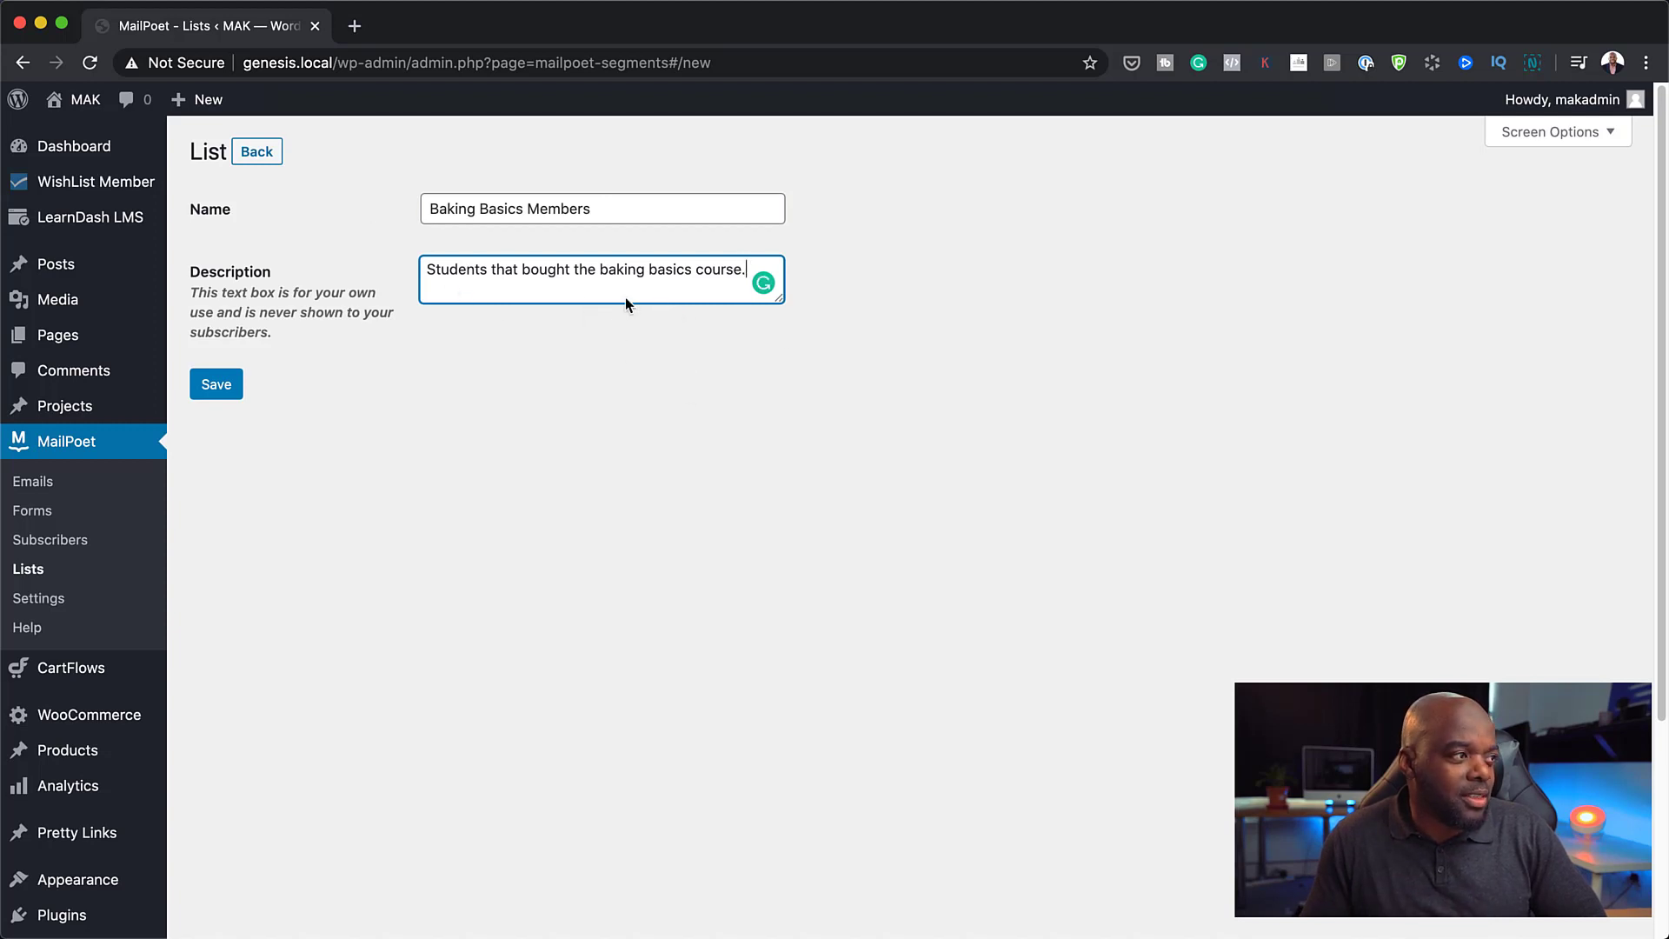
- Change the list name to Baking Basics Students and save the list
left_click_drag(525, 209, 648, 217)
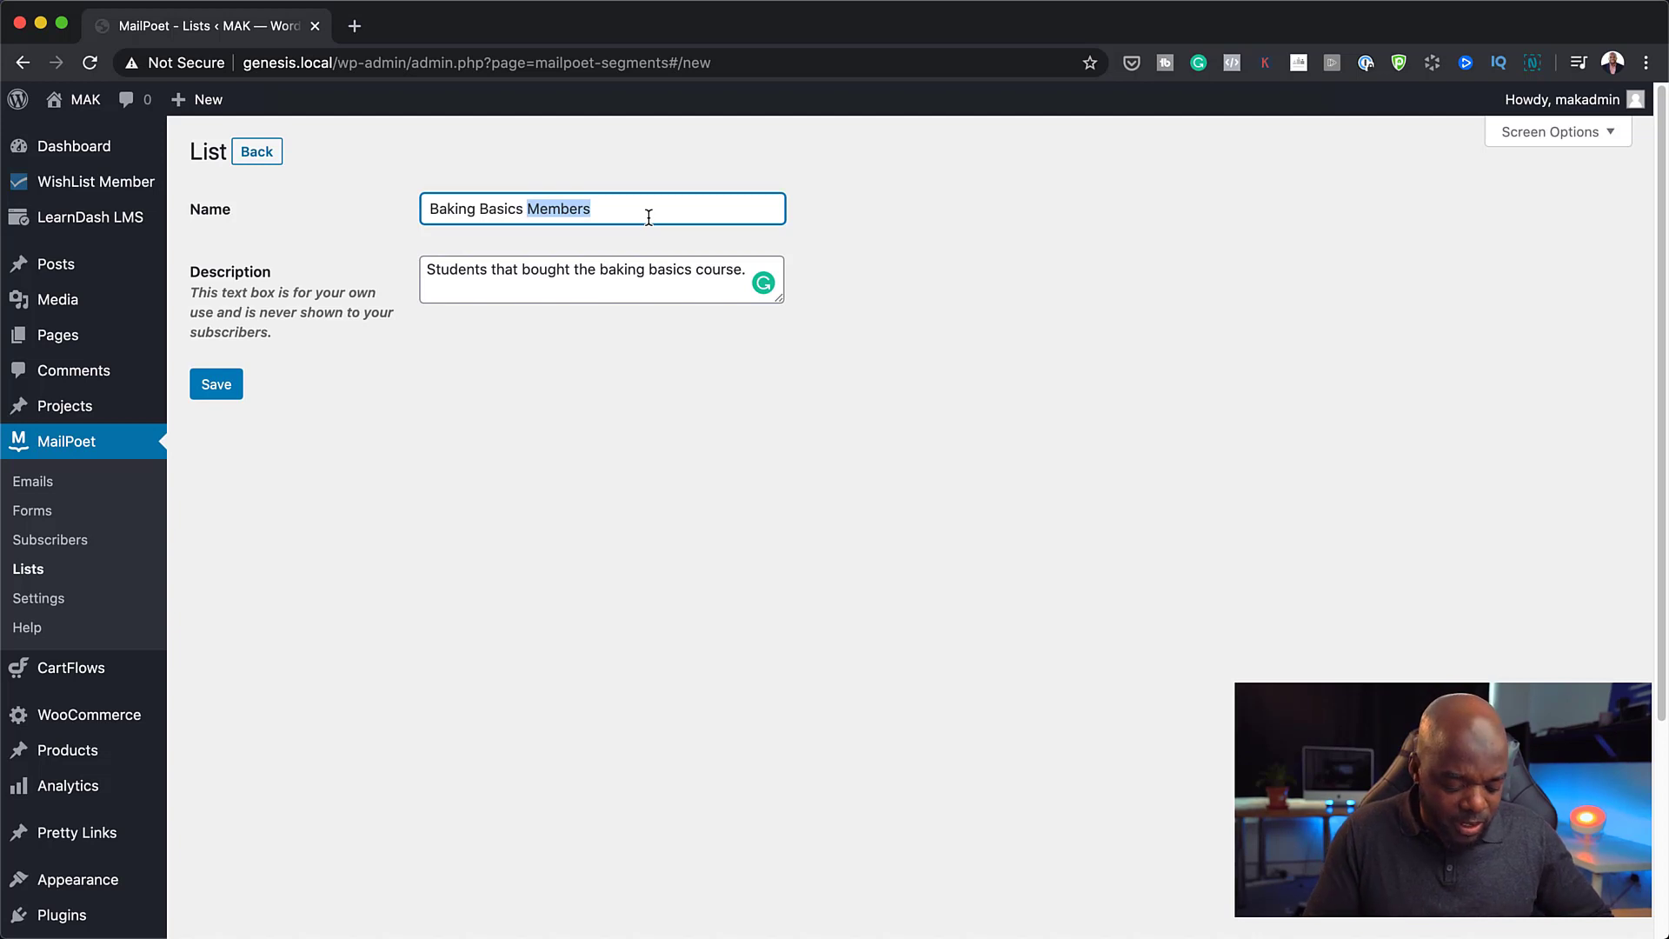
type("Sudents")
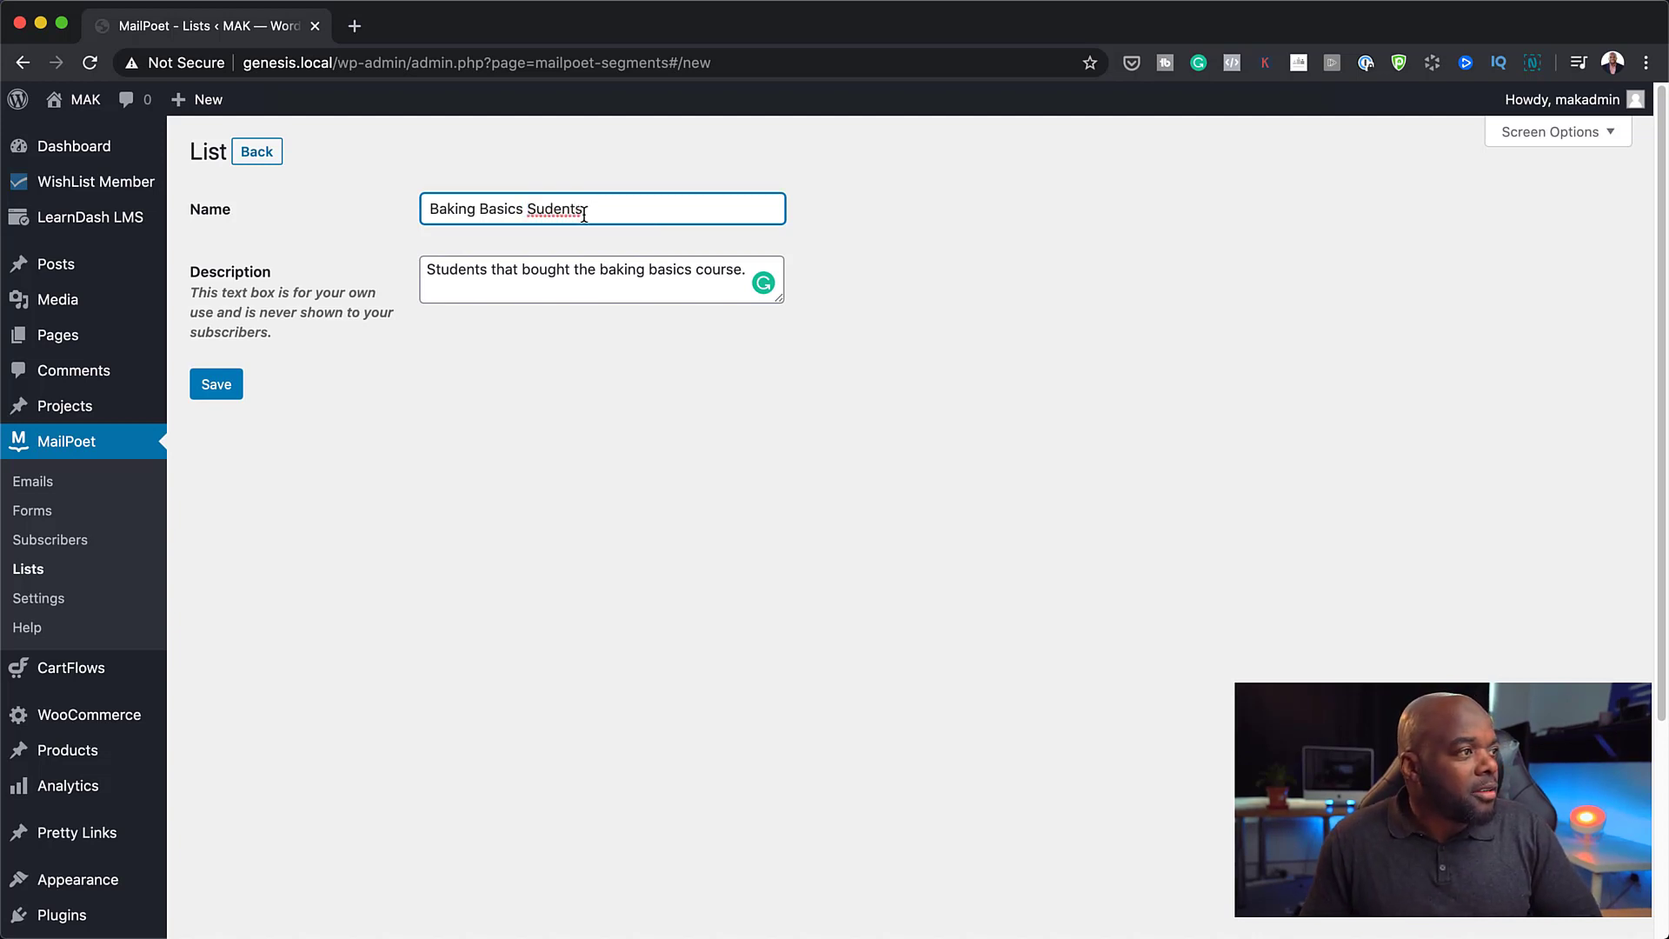
left_click(532, 209)
type("t")
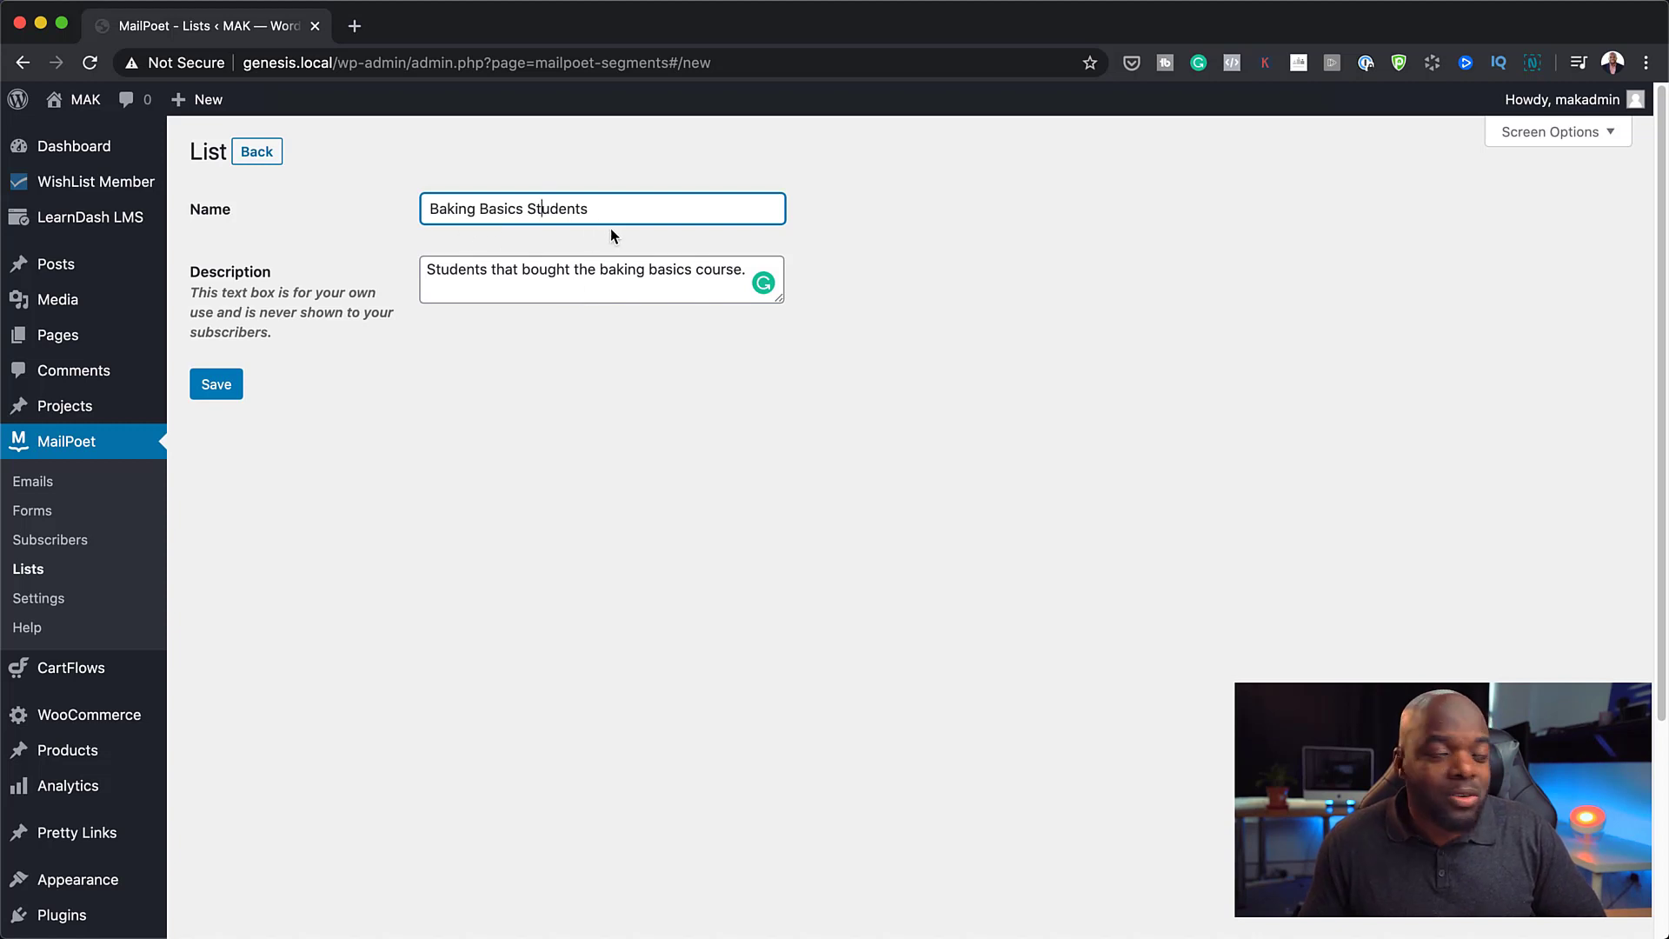
left_click(216, 384)
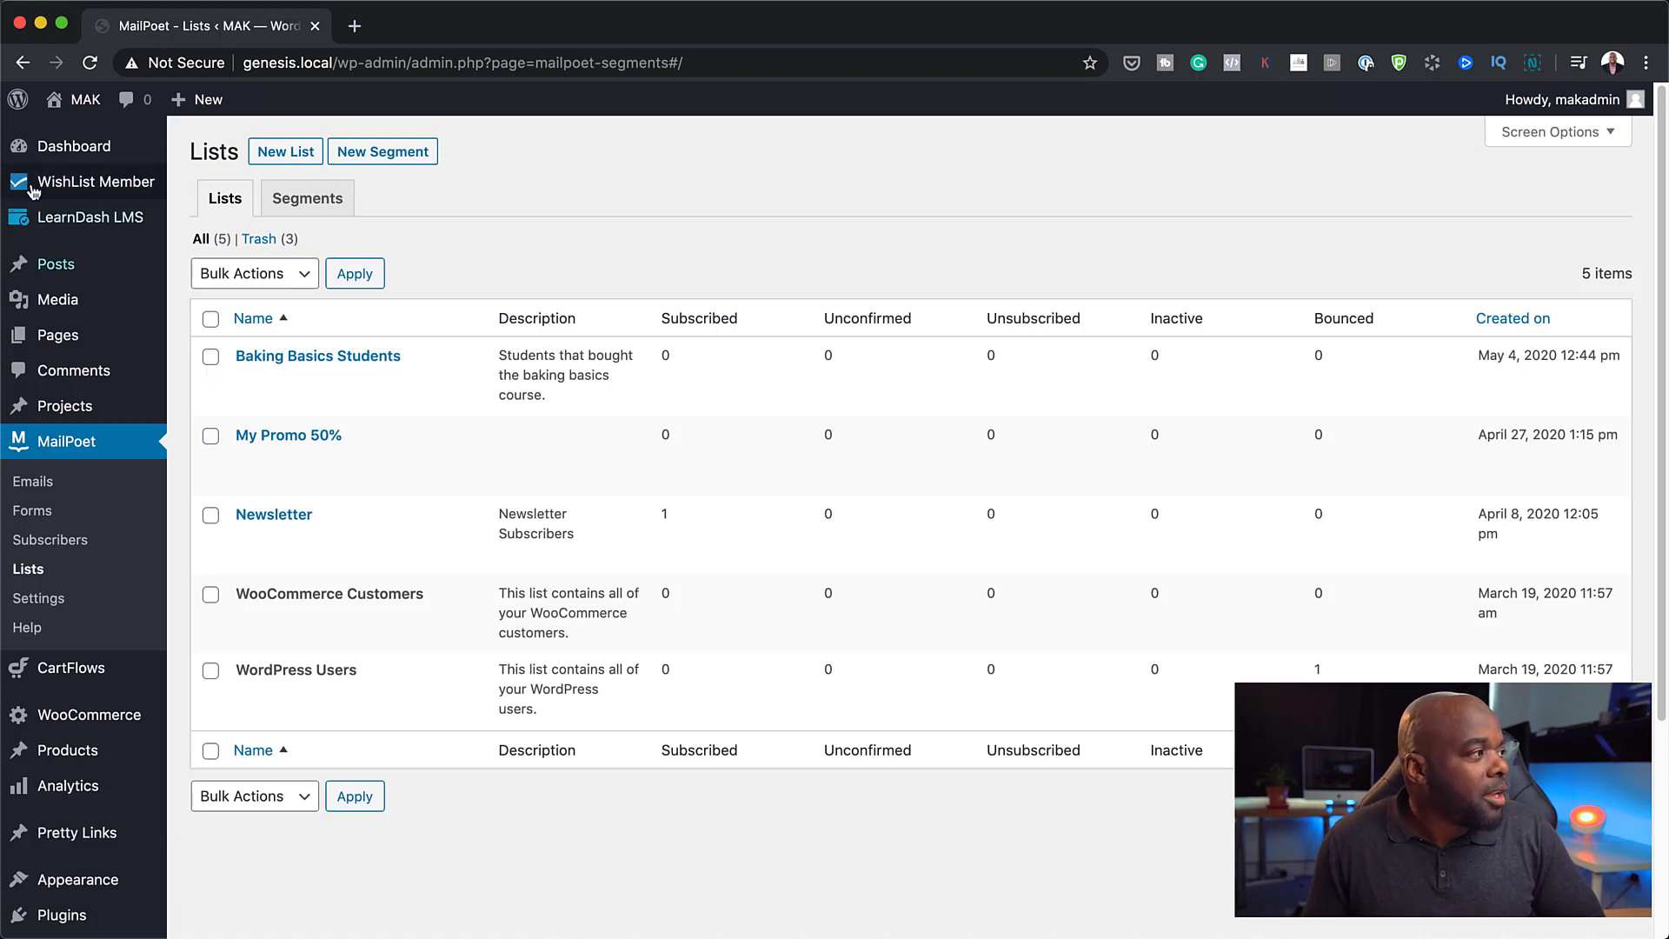
mouse_move(41, 181)
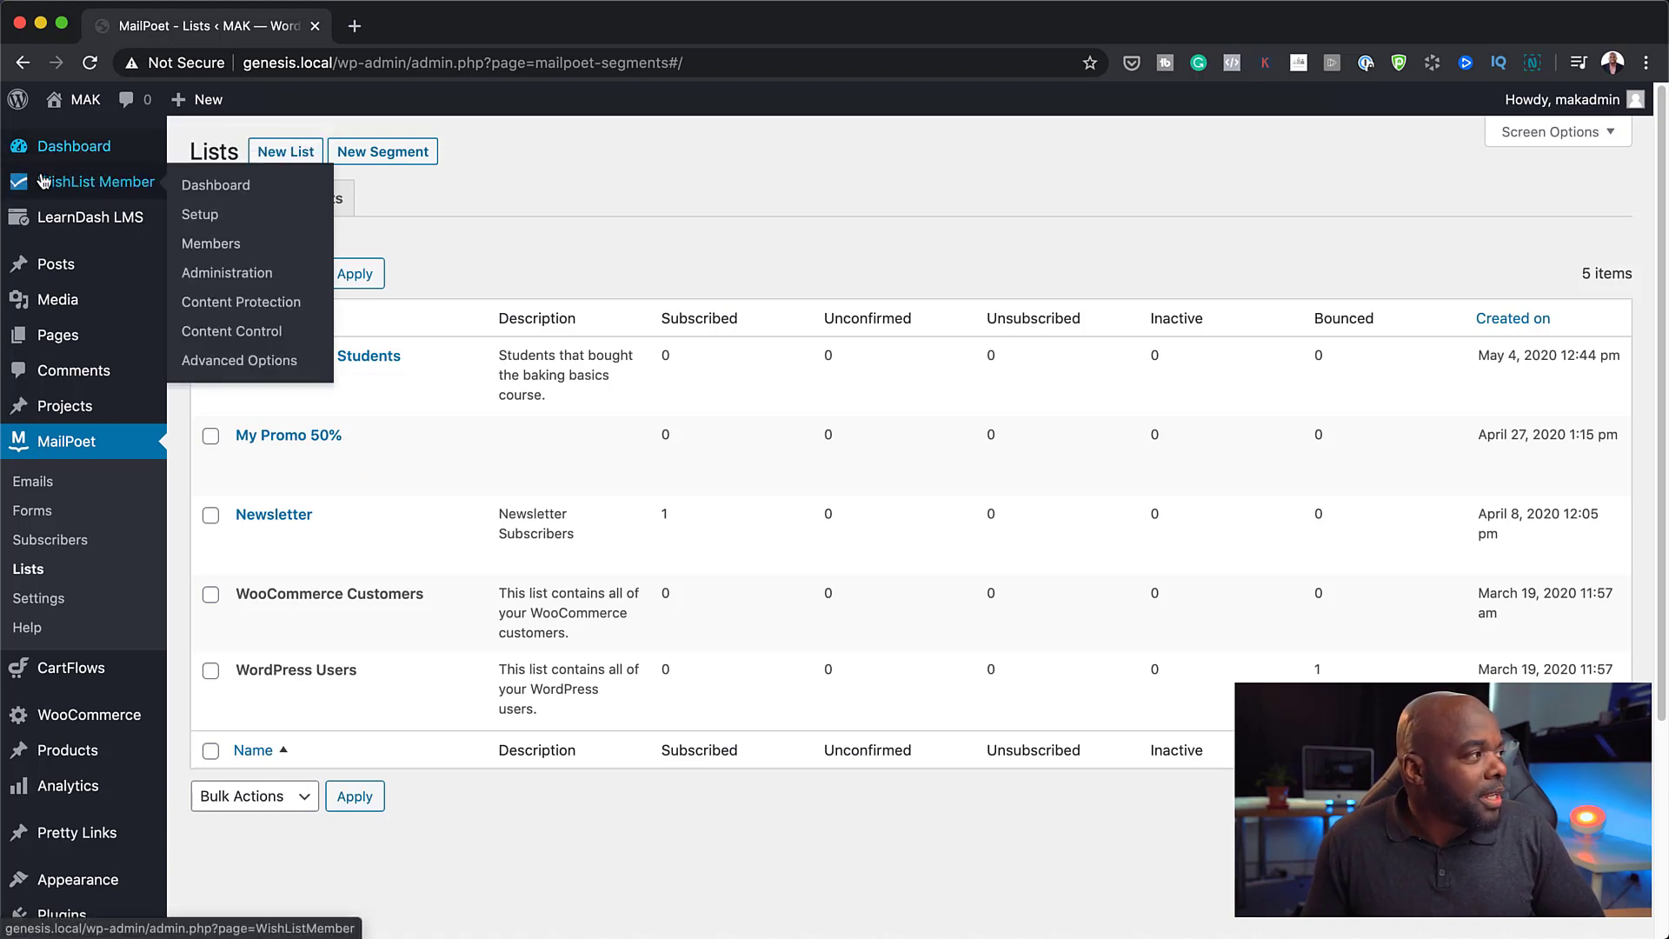
left_click(200, 214)
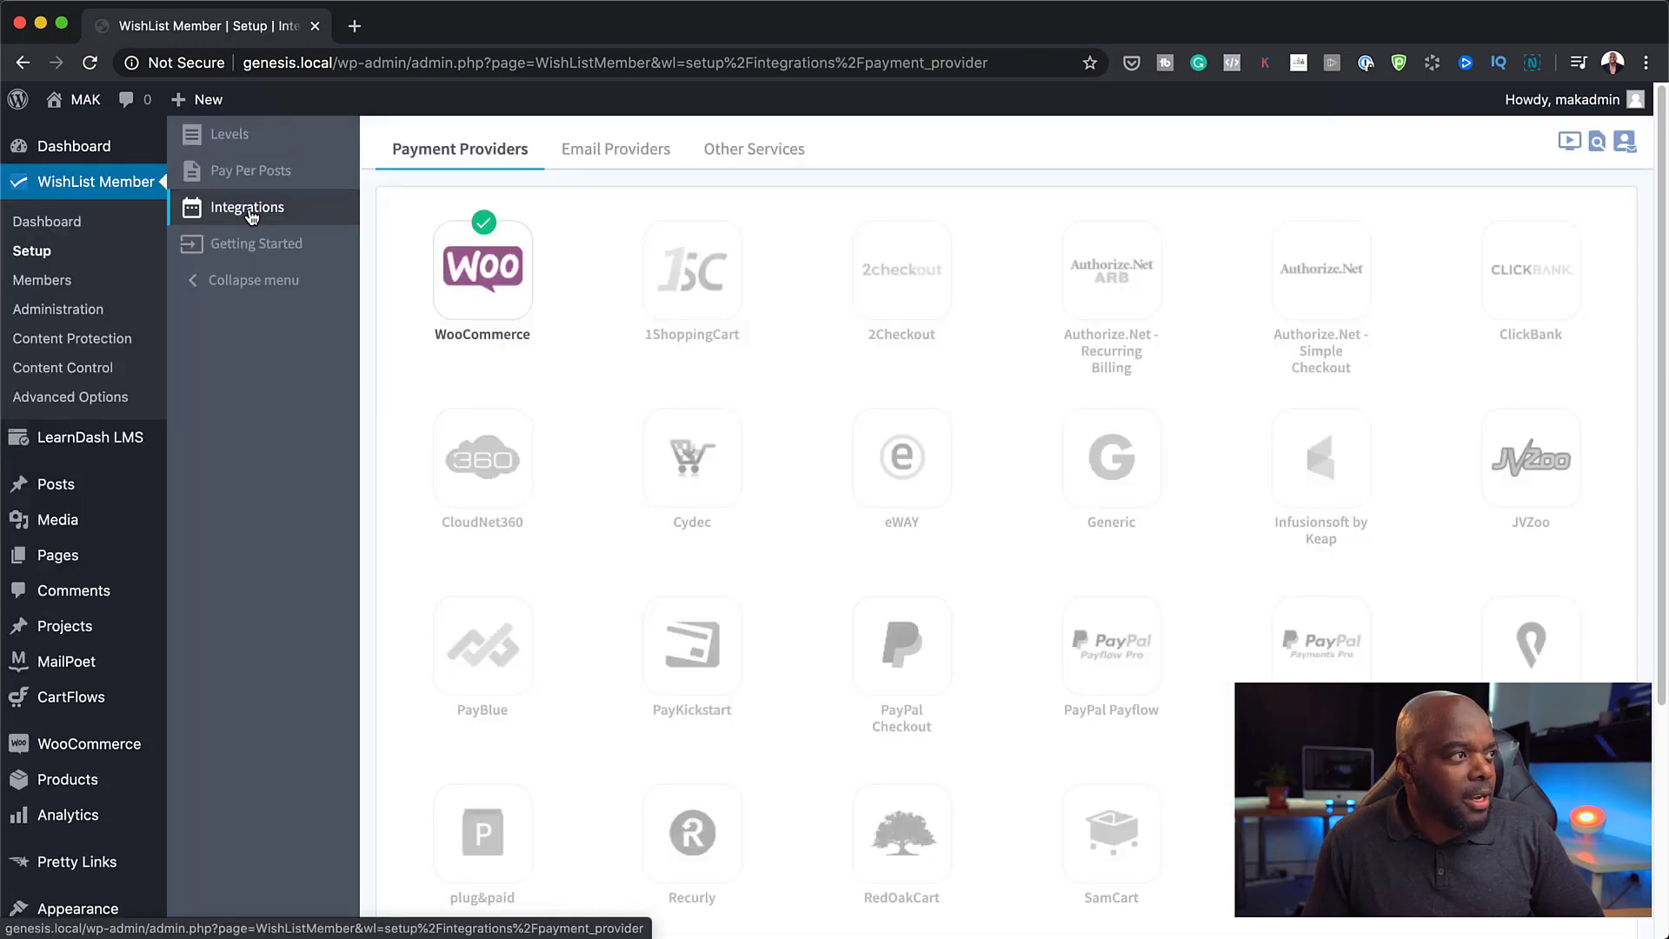
left_click(631, 154)
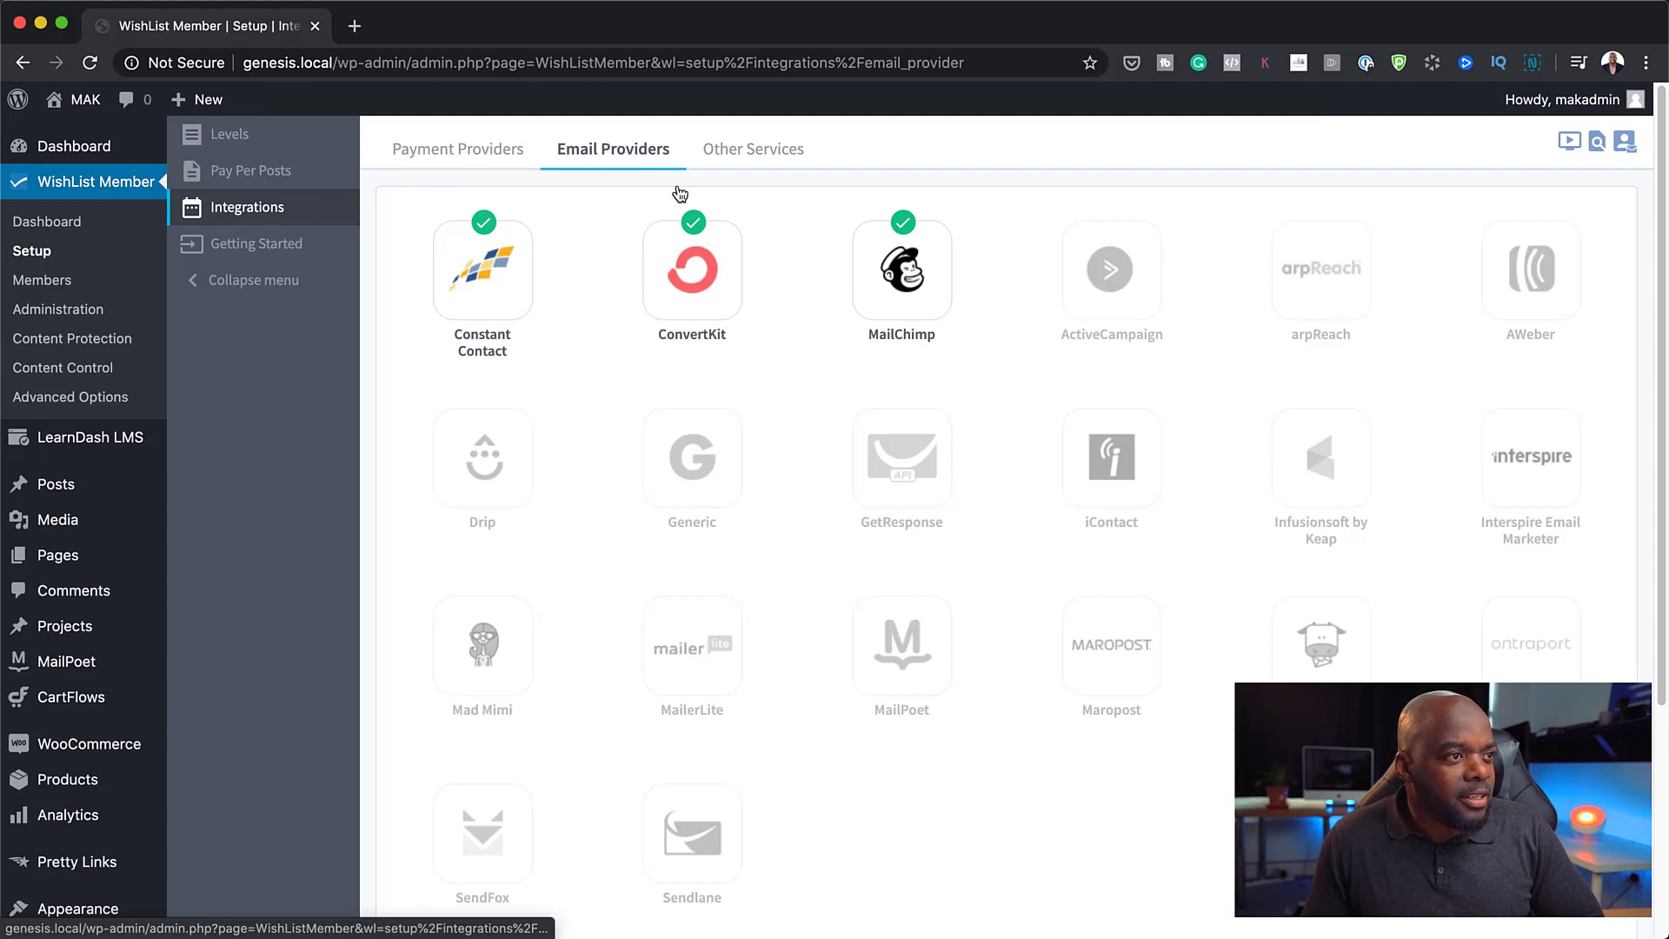
left_click(909, 271)
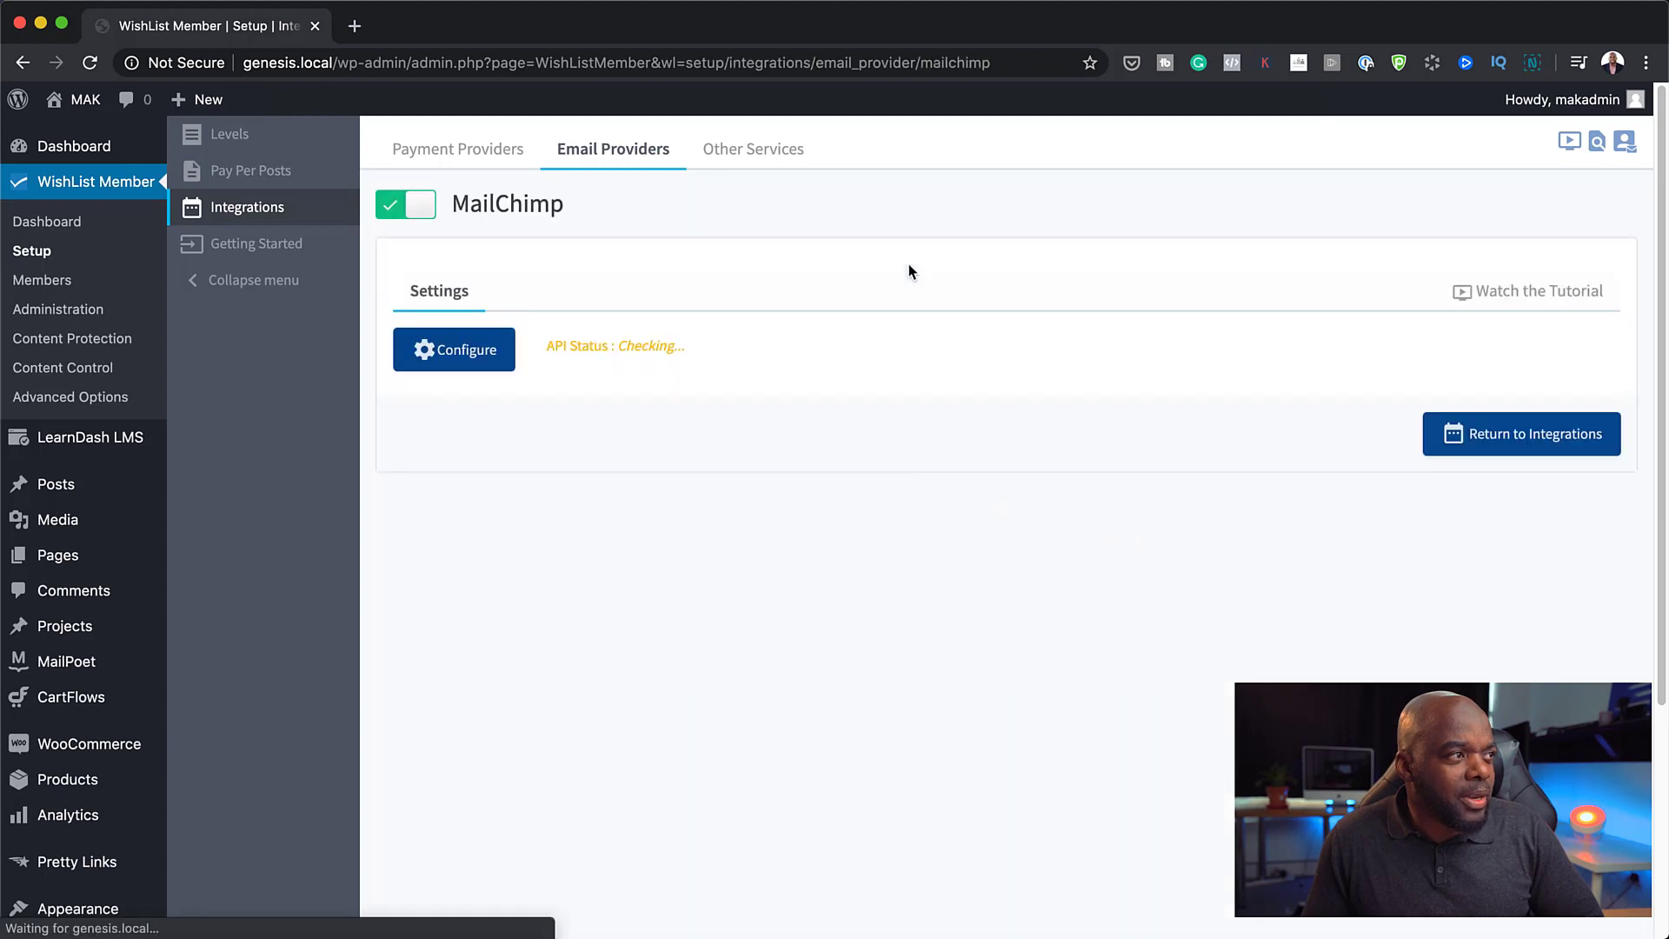
left_click(389, 209)
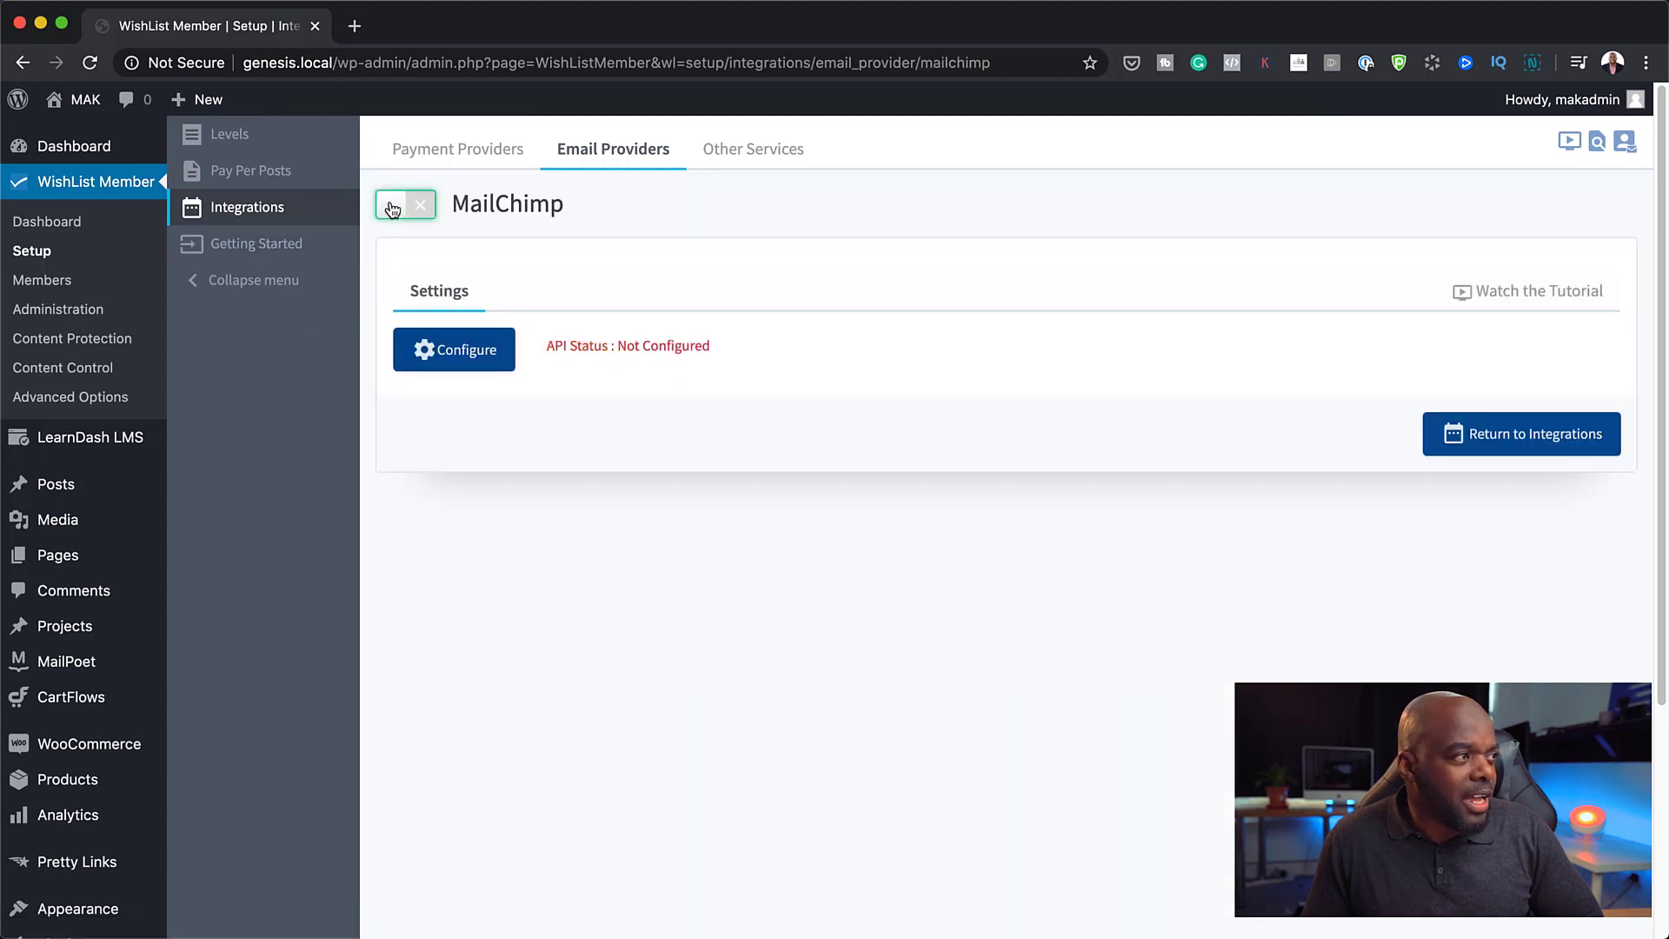
left_click(1471, 409)
- Deactivate the ConvertKit and Constant Contact email provider integrations and return to the integrations overview
left_click(689, 282)
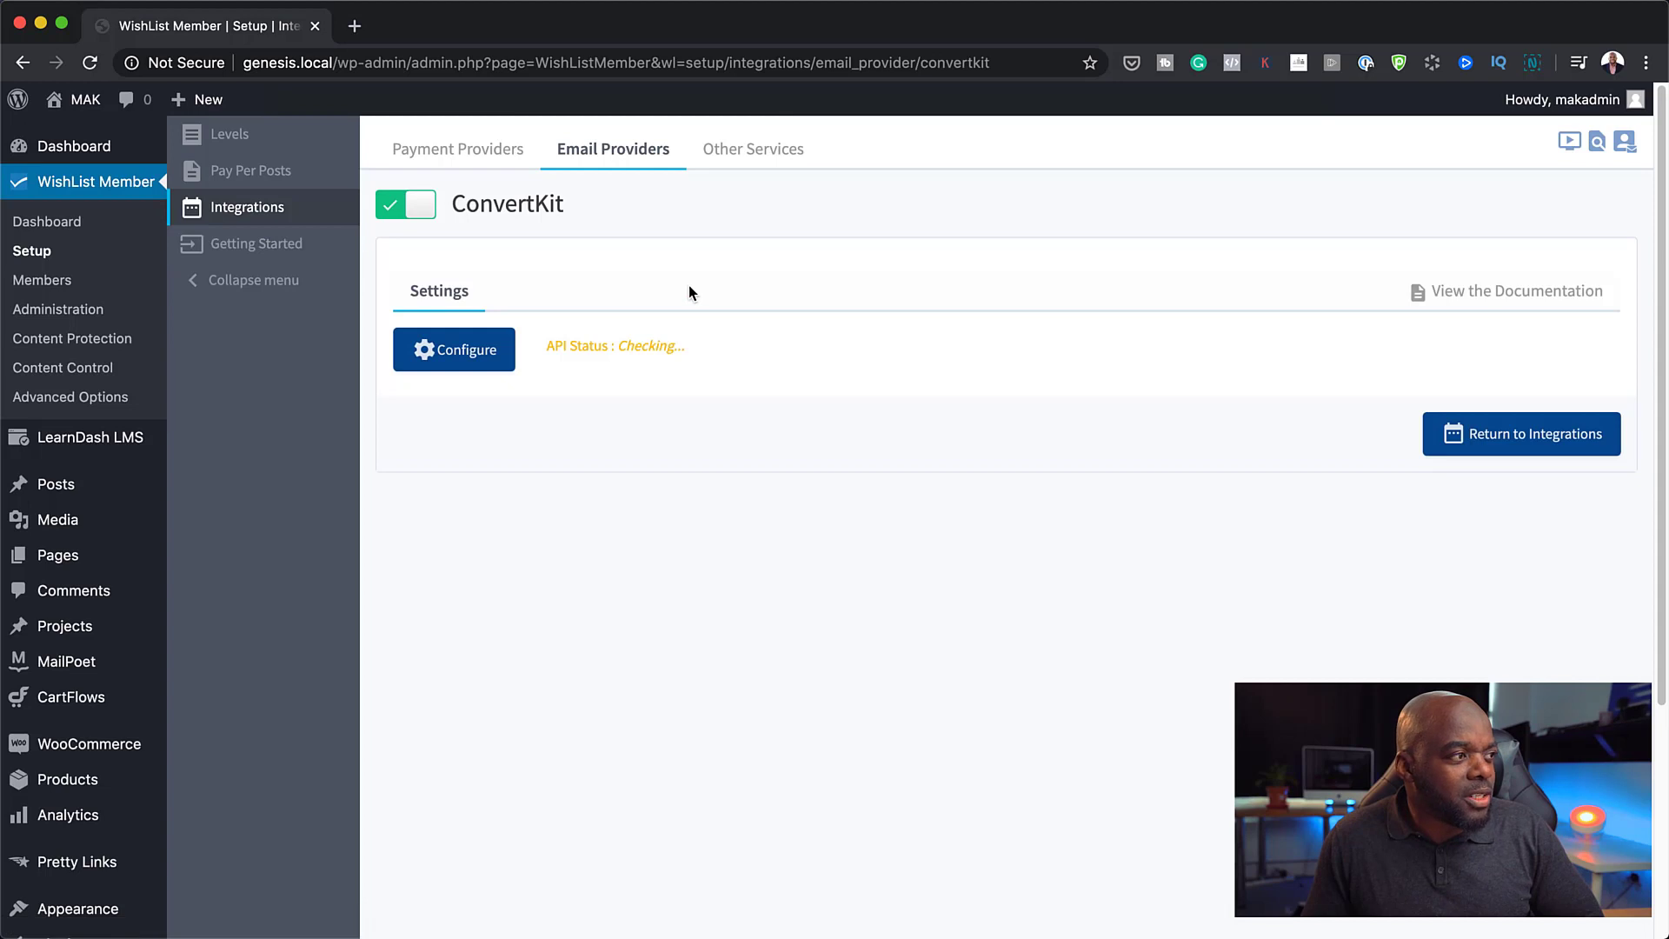
left_click(403, 209)
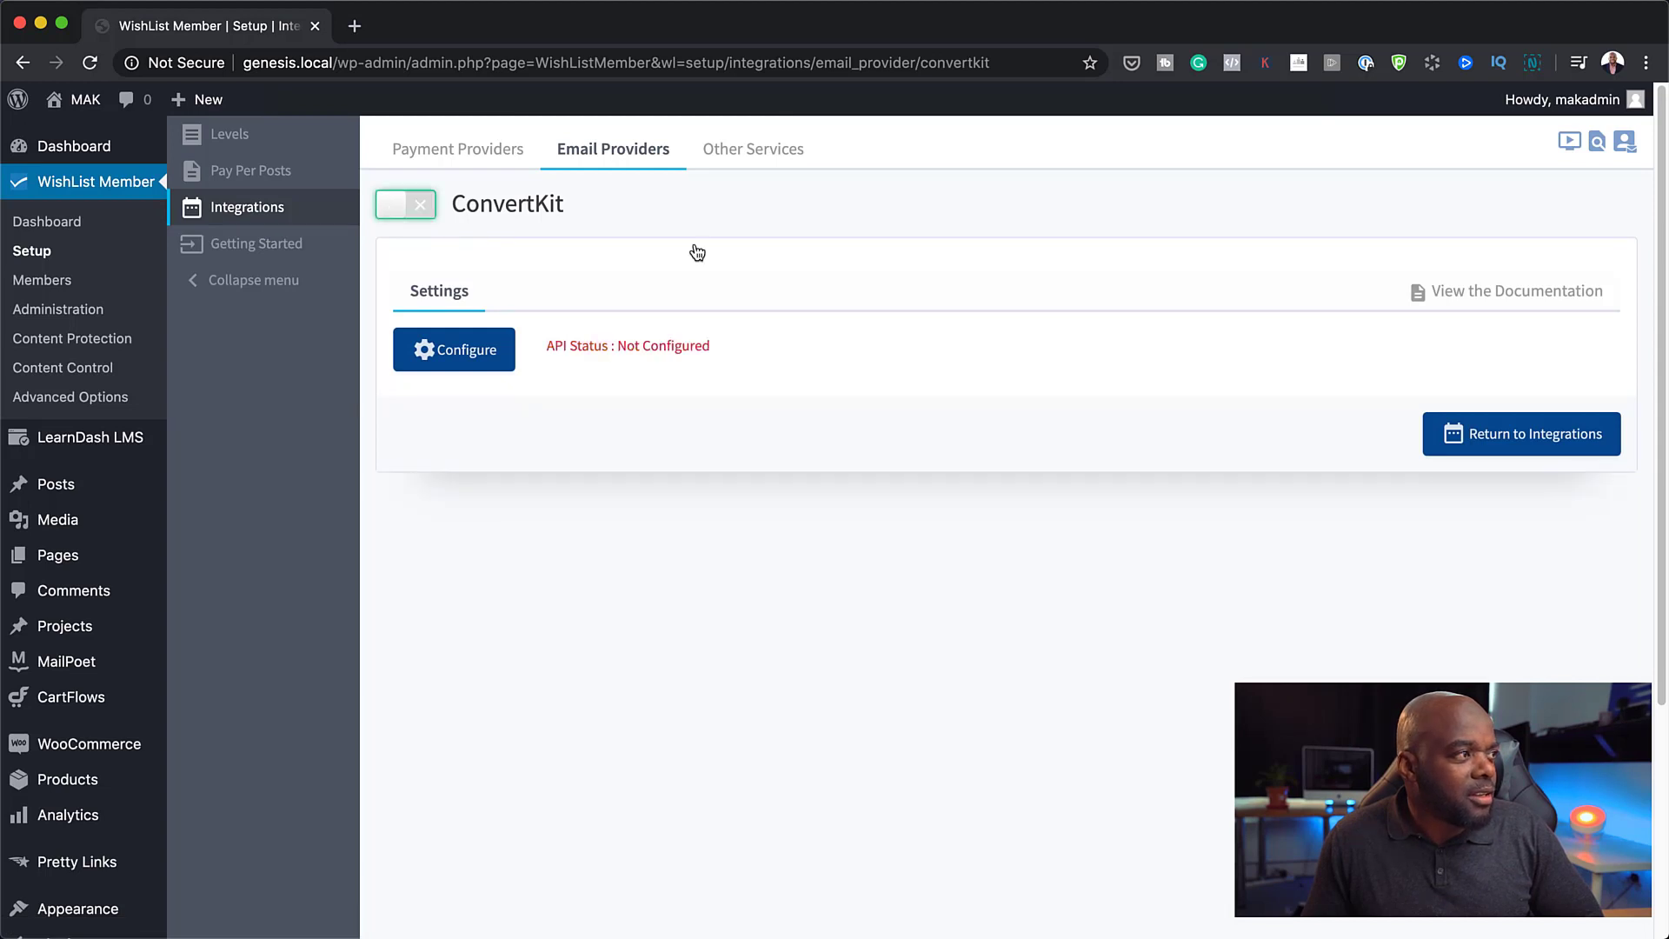
left_click(1490, 415)
left_click(503, 290)
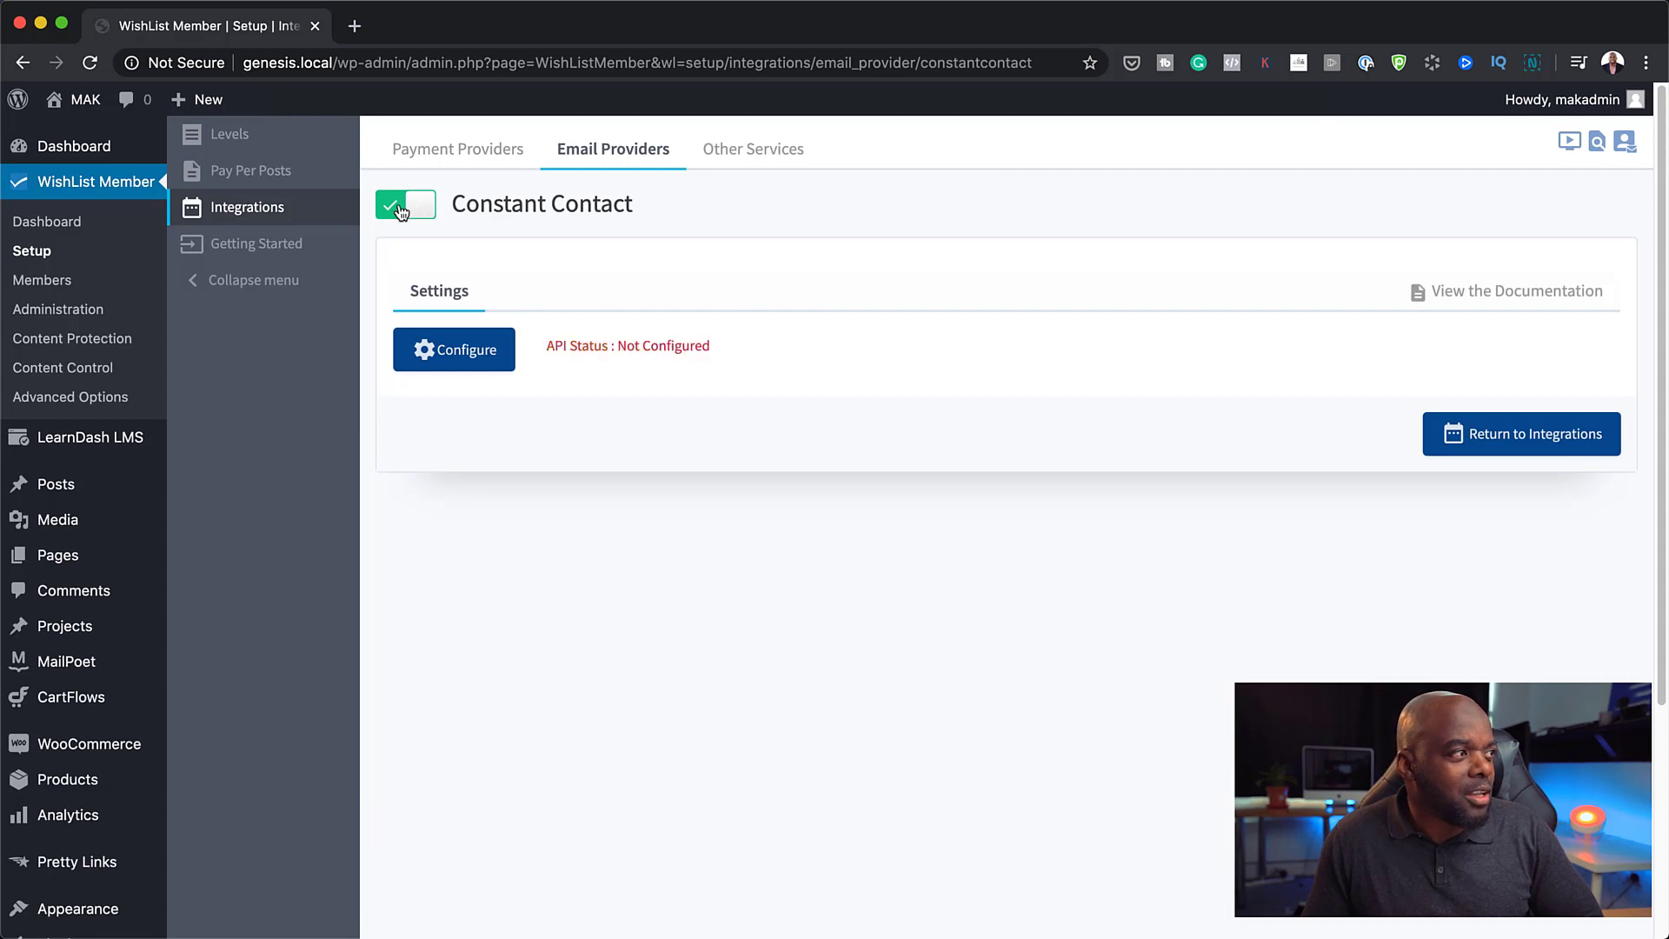
left_click(391, 210)
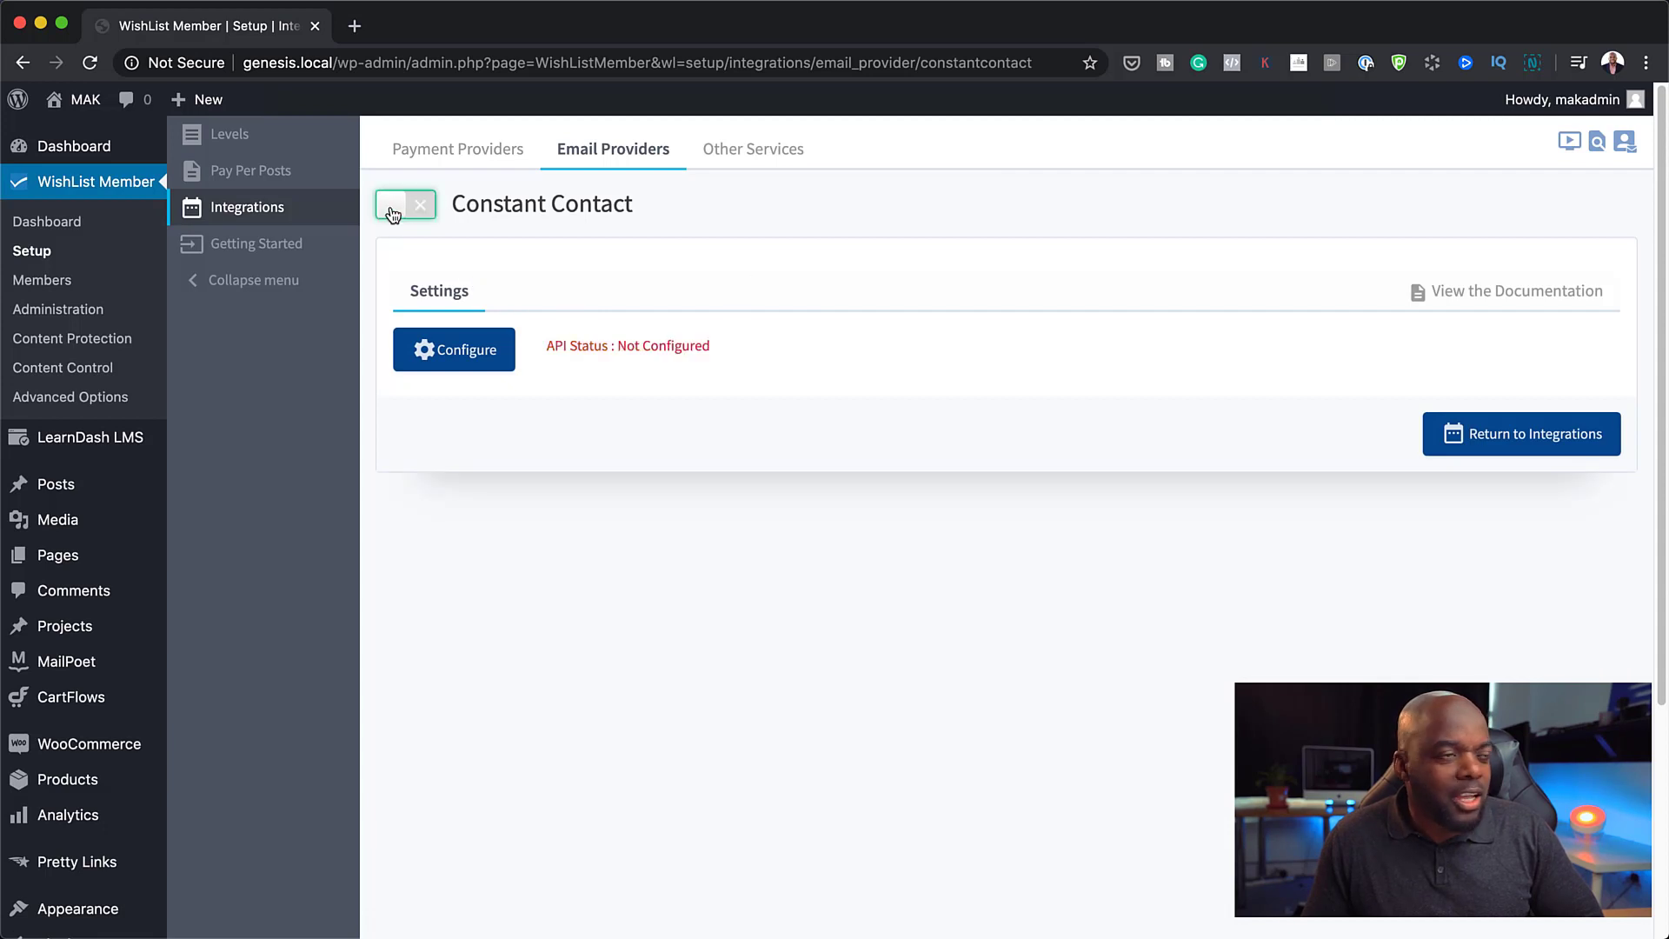
left_click(1507, 410)
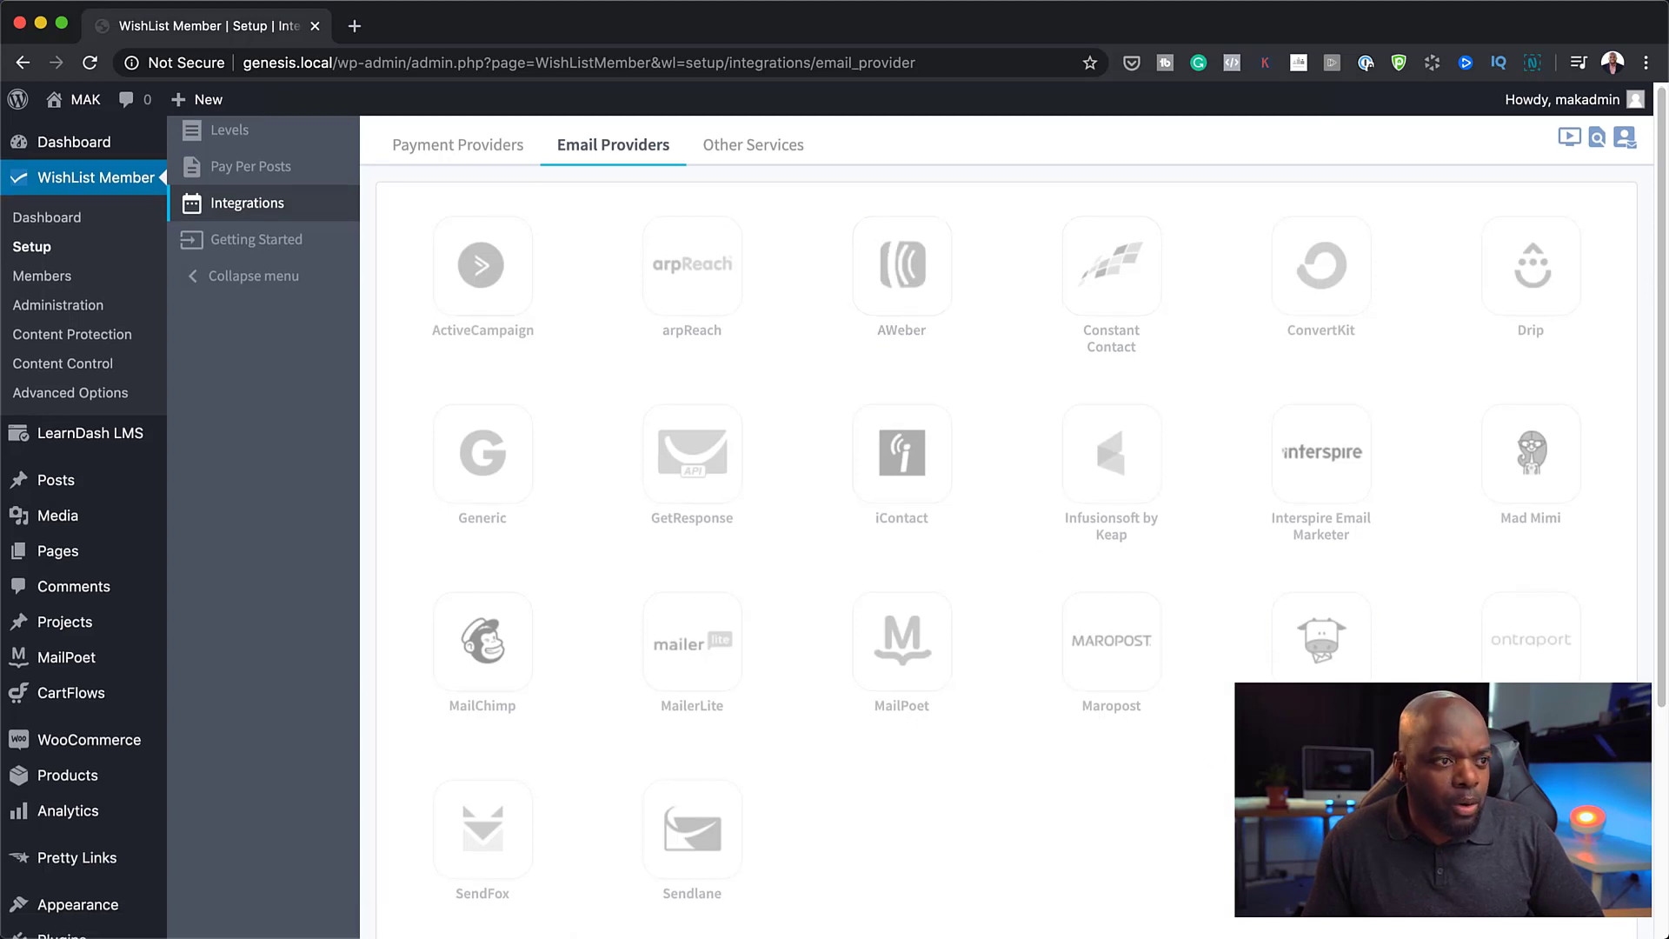
- Activate the MailPoet email provider integration in WishList Member
scroll(1209, 755, "down", 3)
left_click(920, 498)
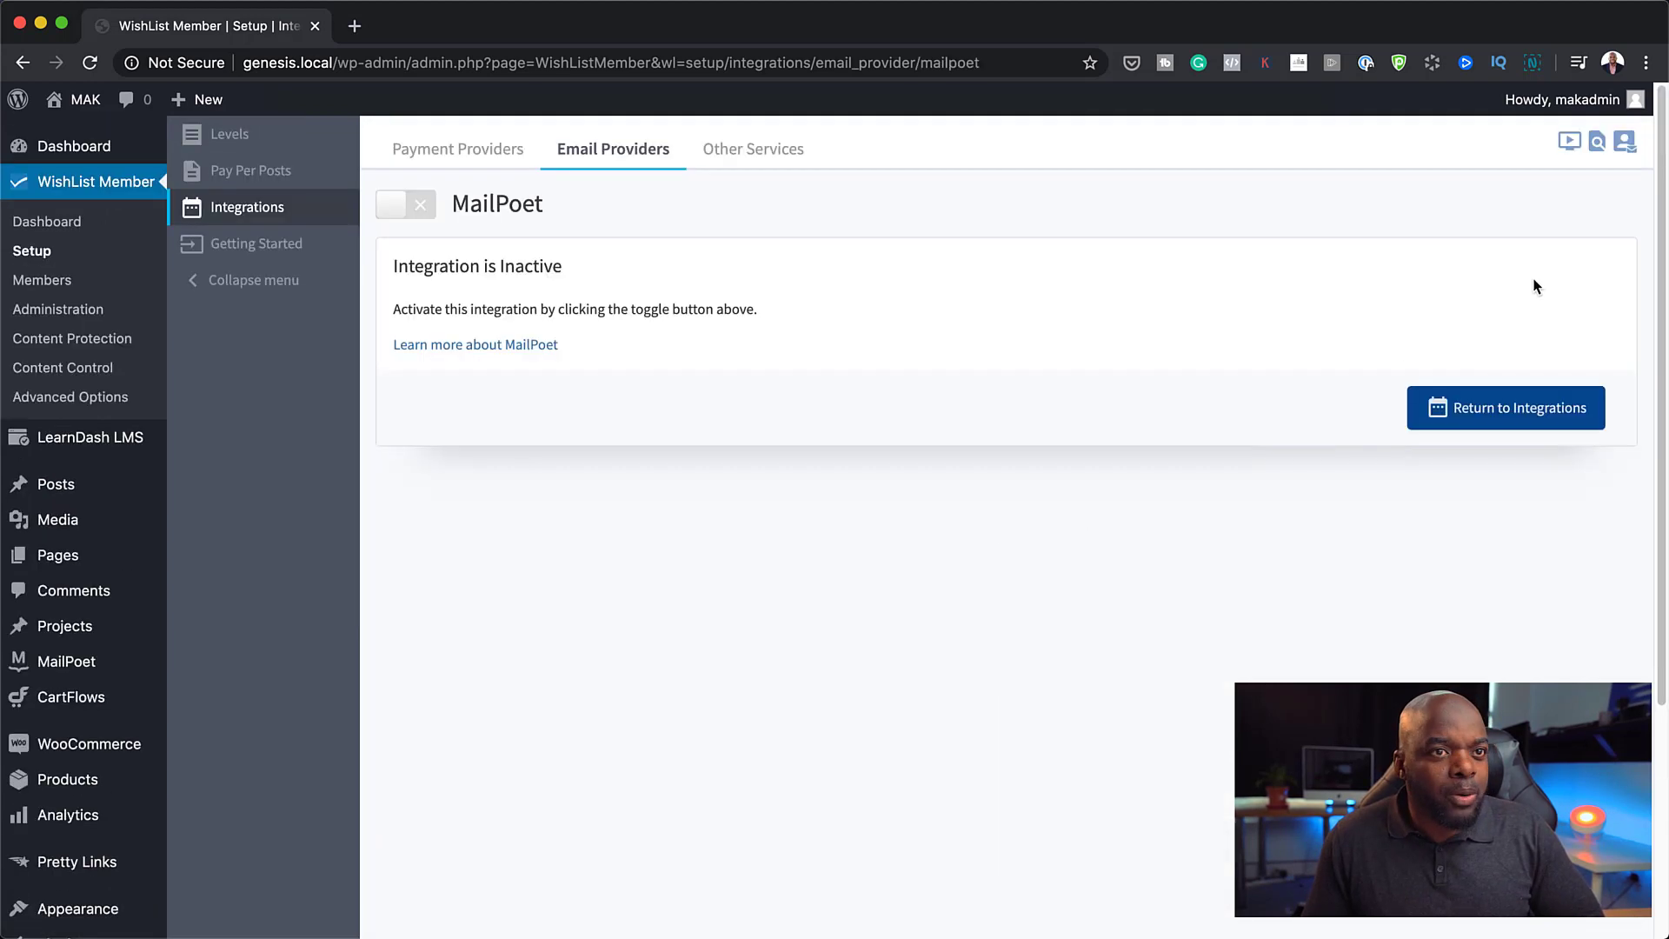
left_click(419, 203)
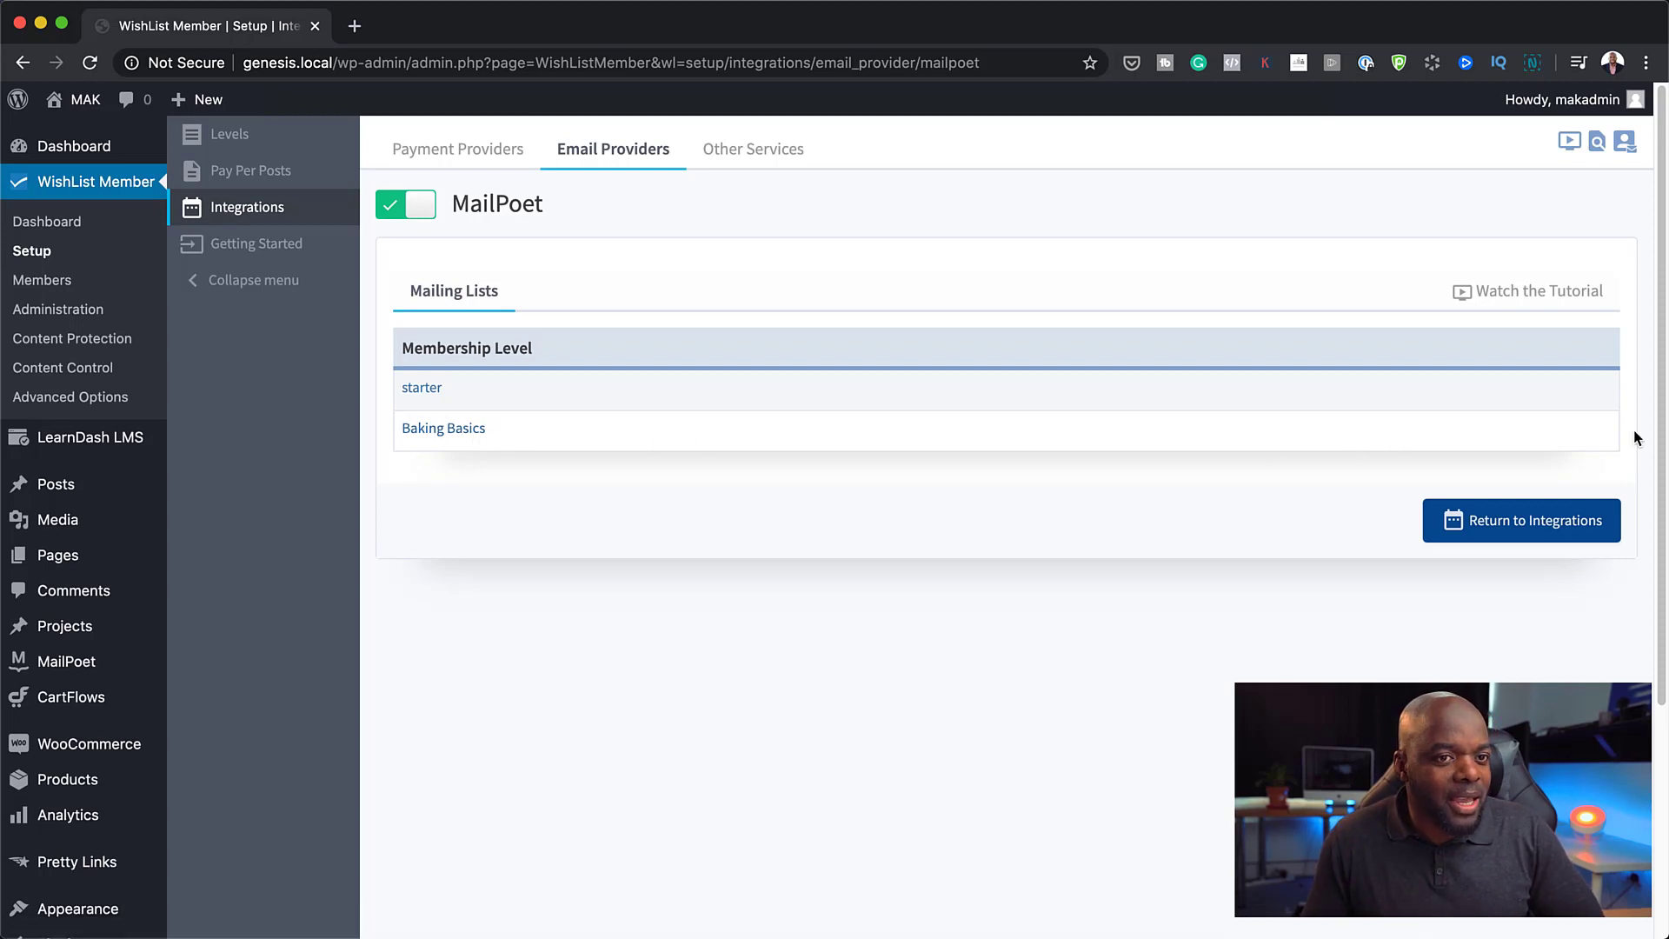
- Set Baking Basics members to join the Baking Basics Students list when added, save the settings, and go to the WordPress dashboard
left_click(1600, 433)
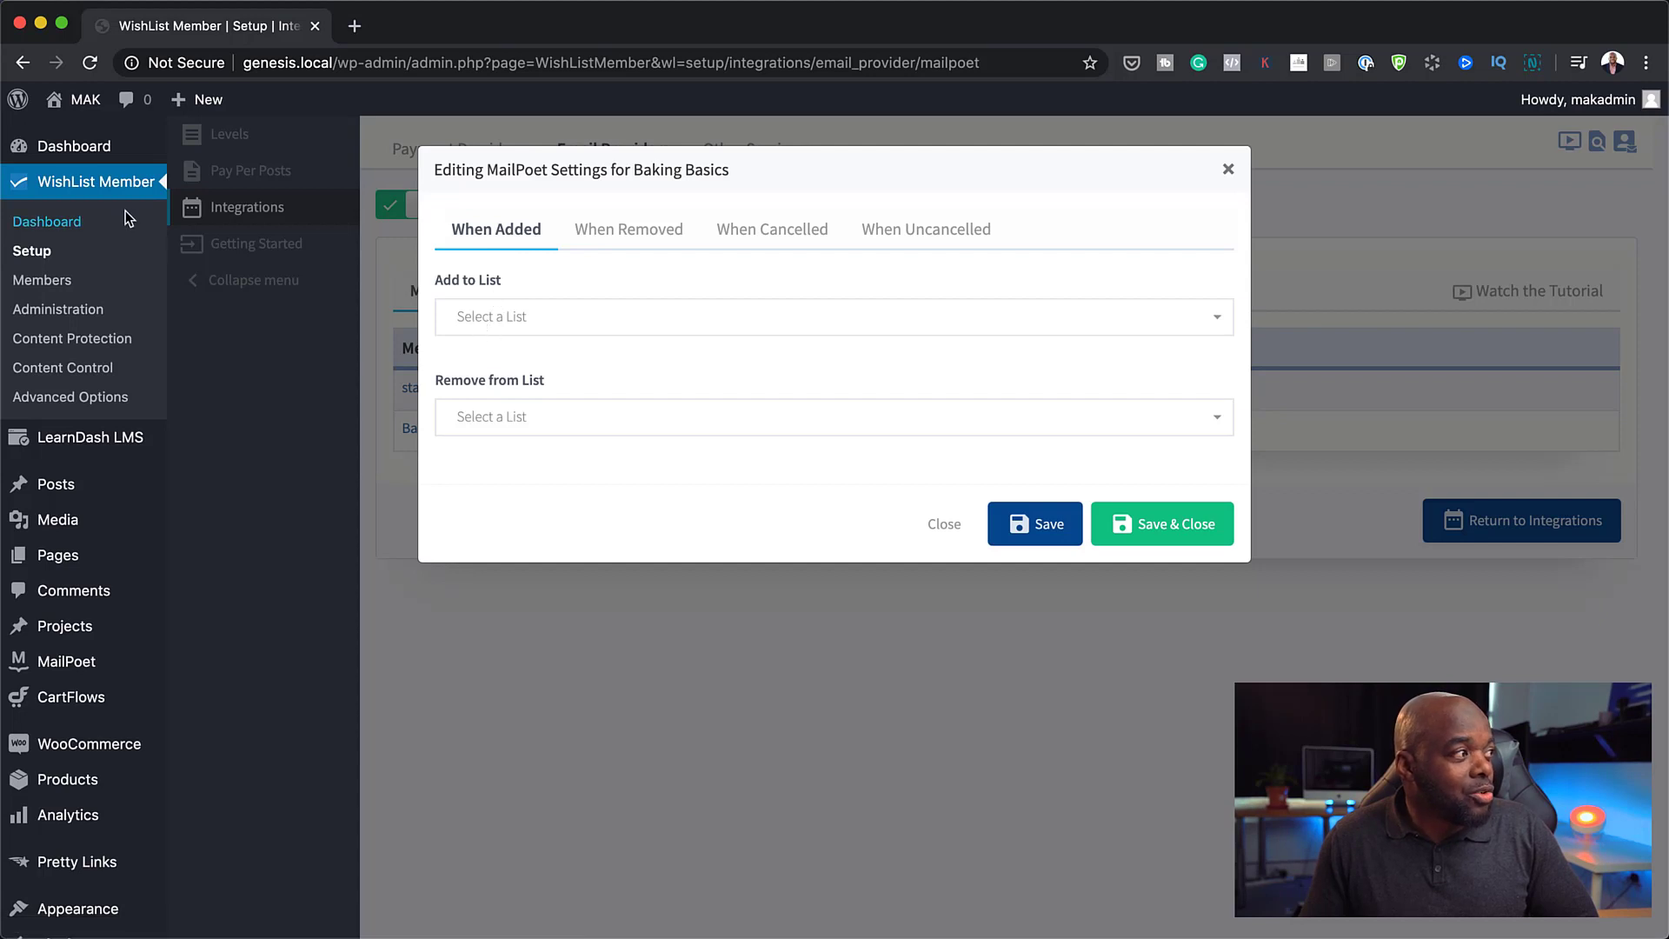
left_click(498, 324)
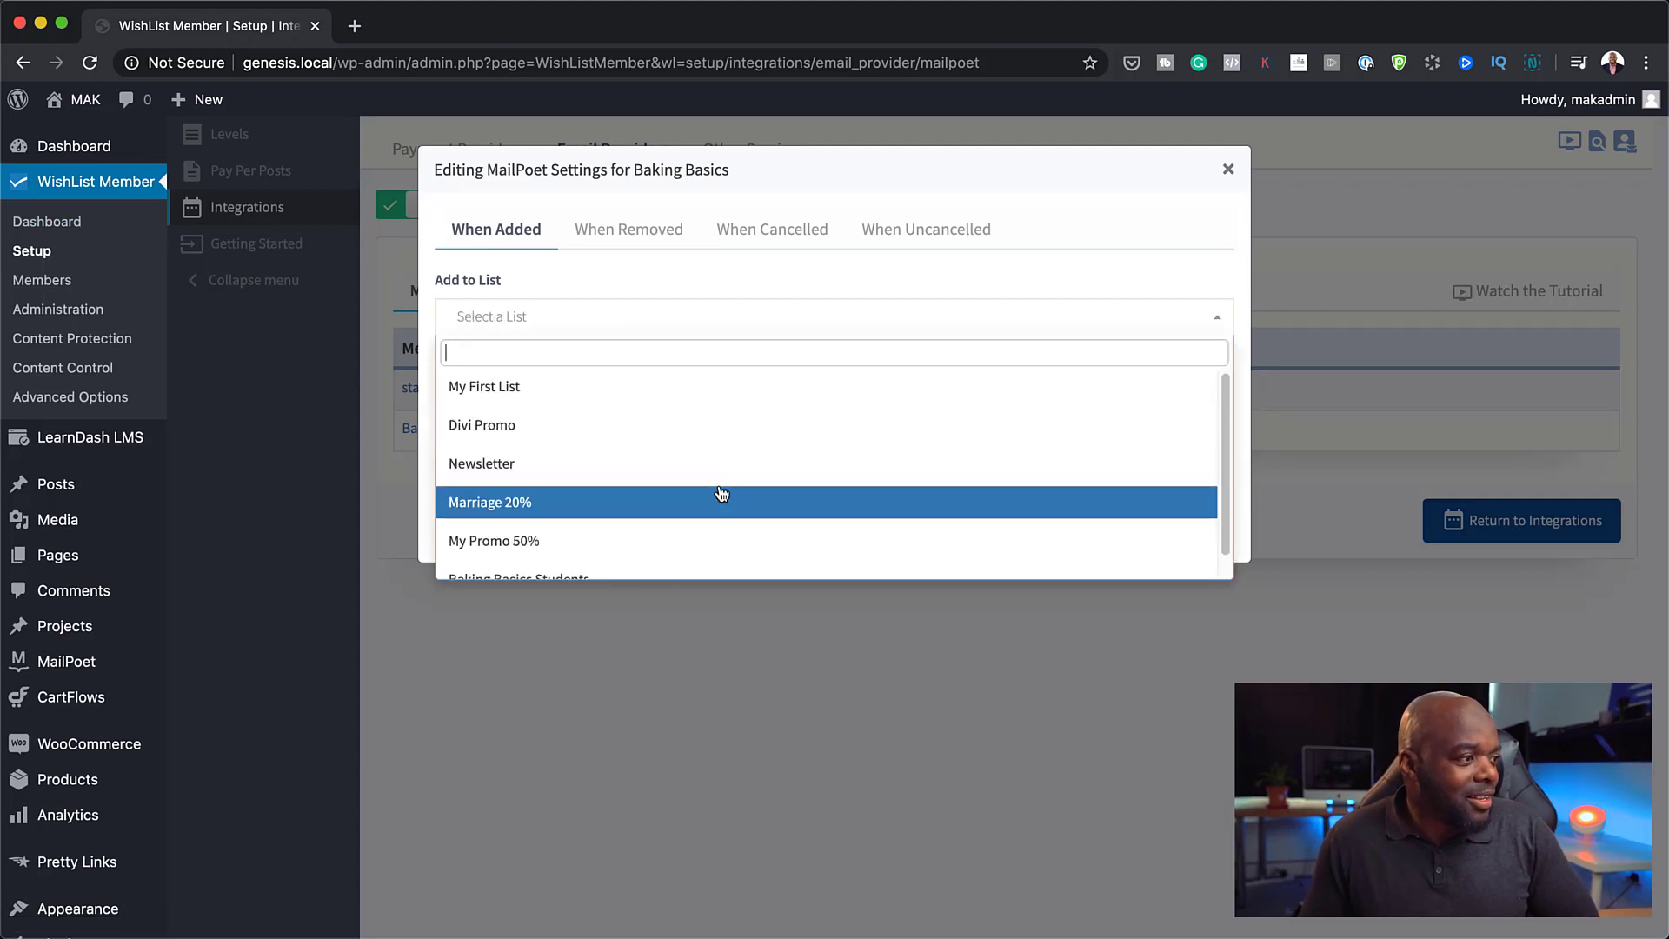
scroll(719, 496, "down", 3)
left_click(517, 557)
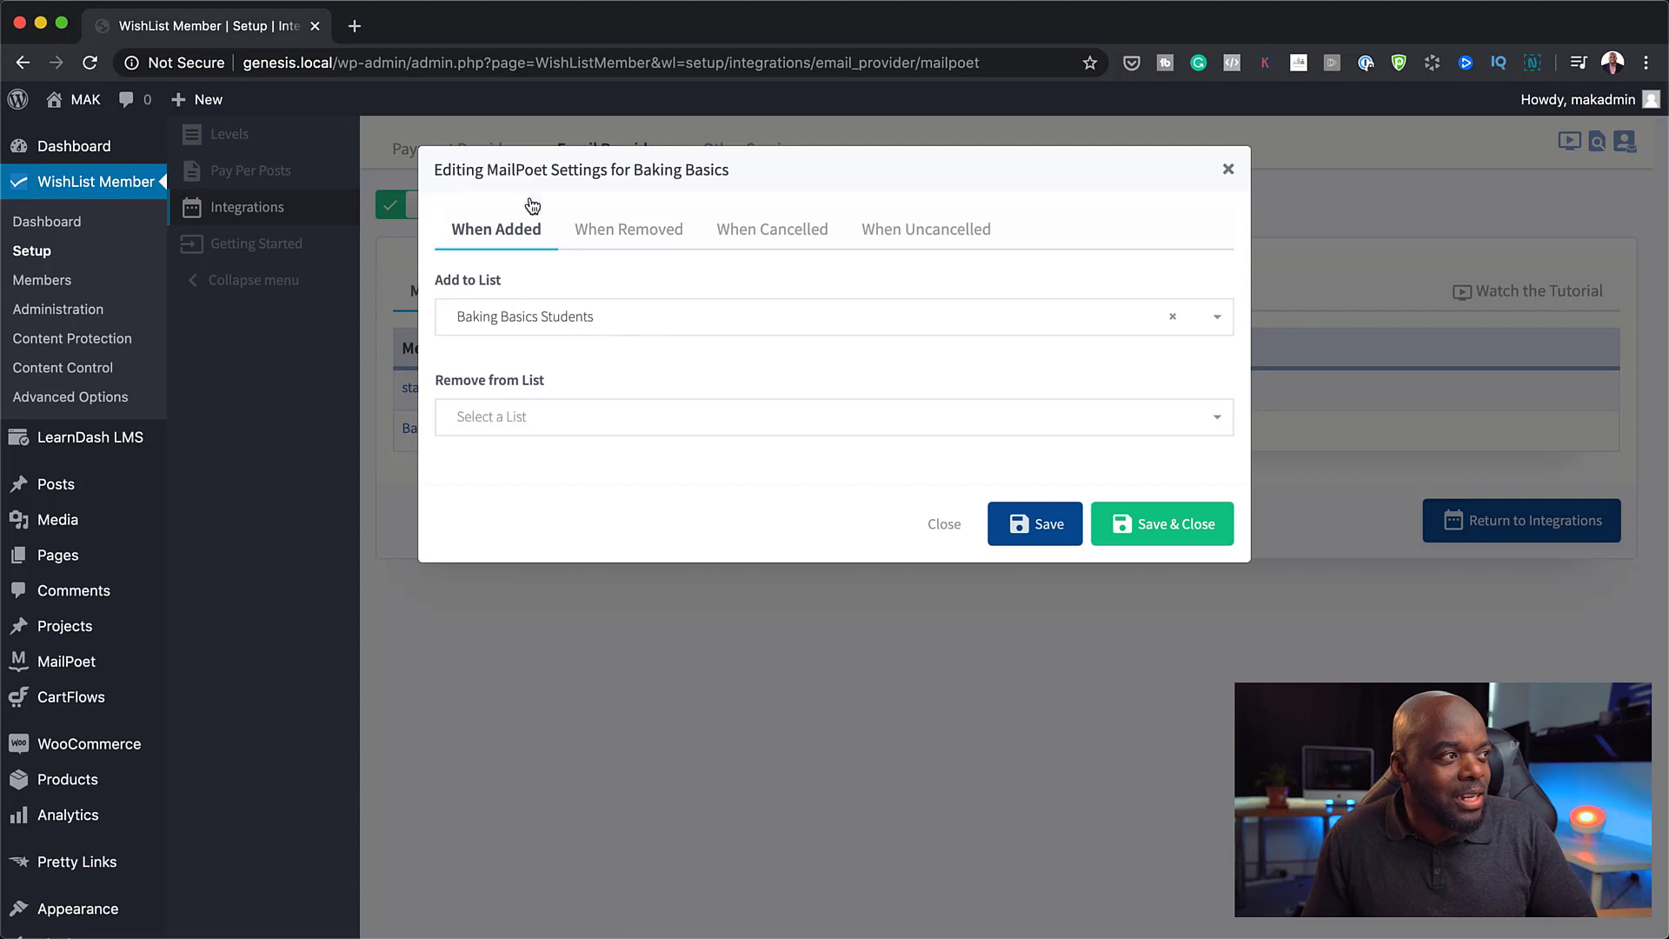
left_click(1146, 539)
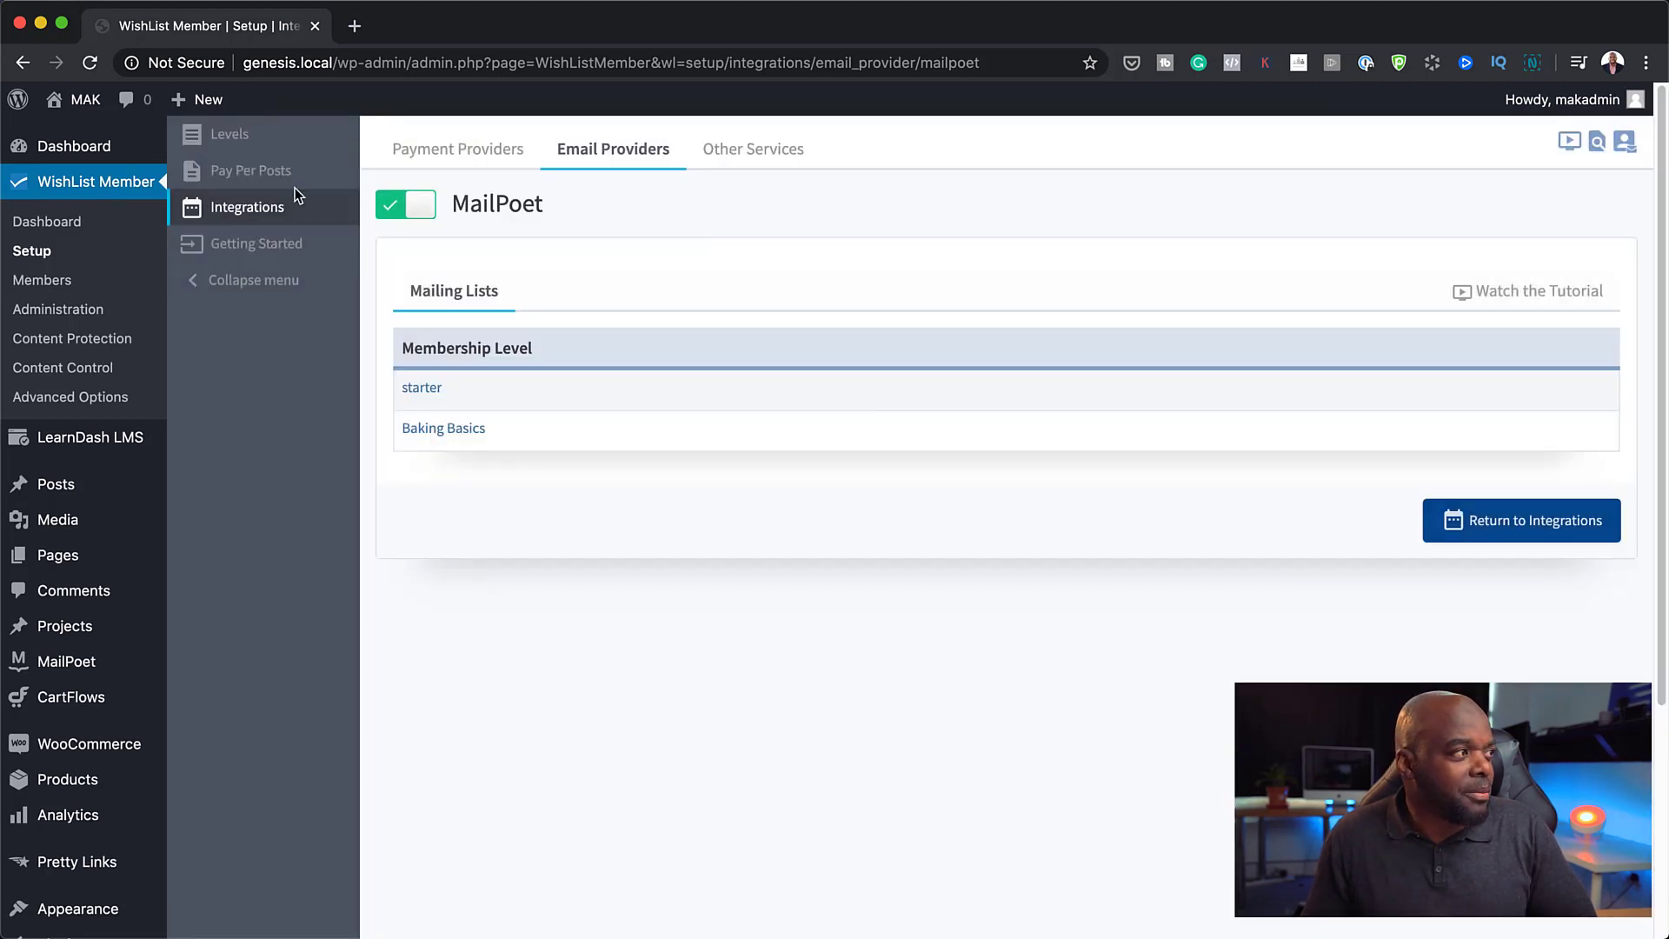
left_click(100, 153)
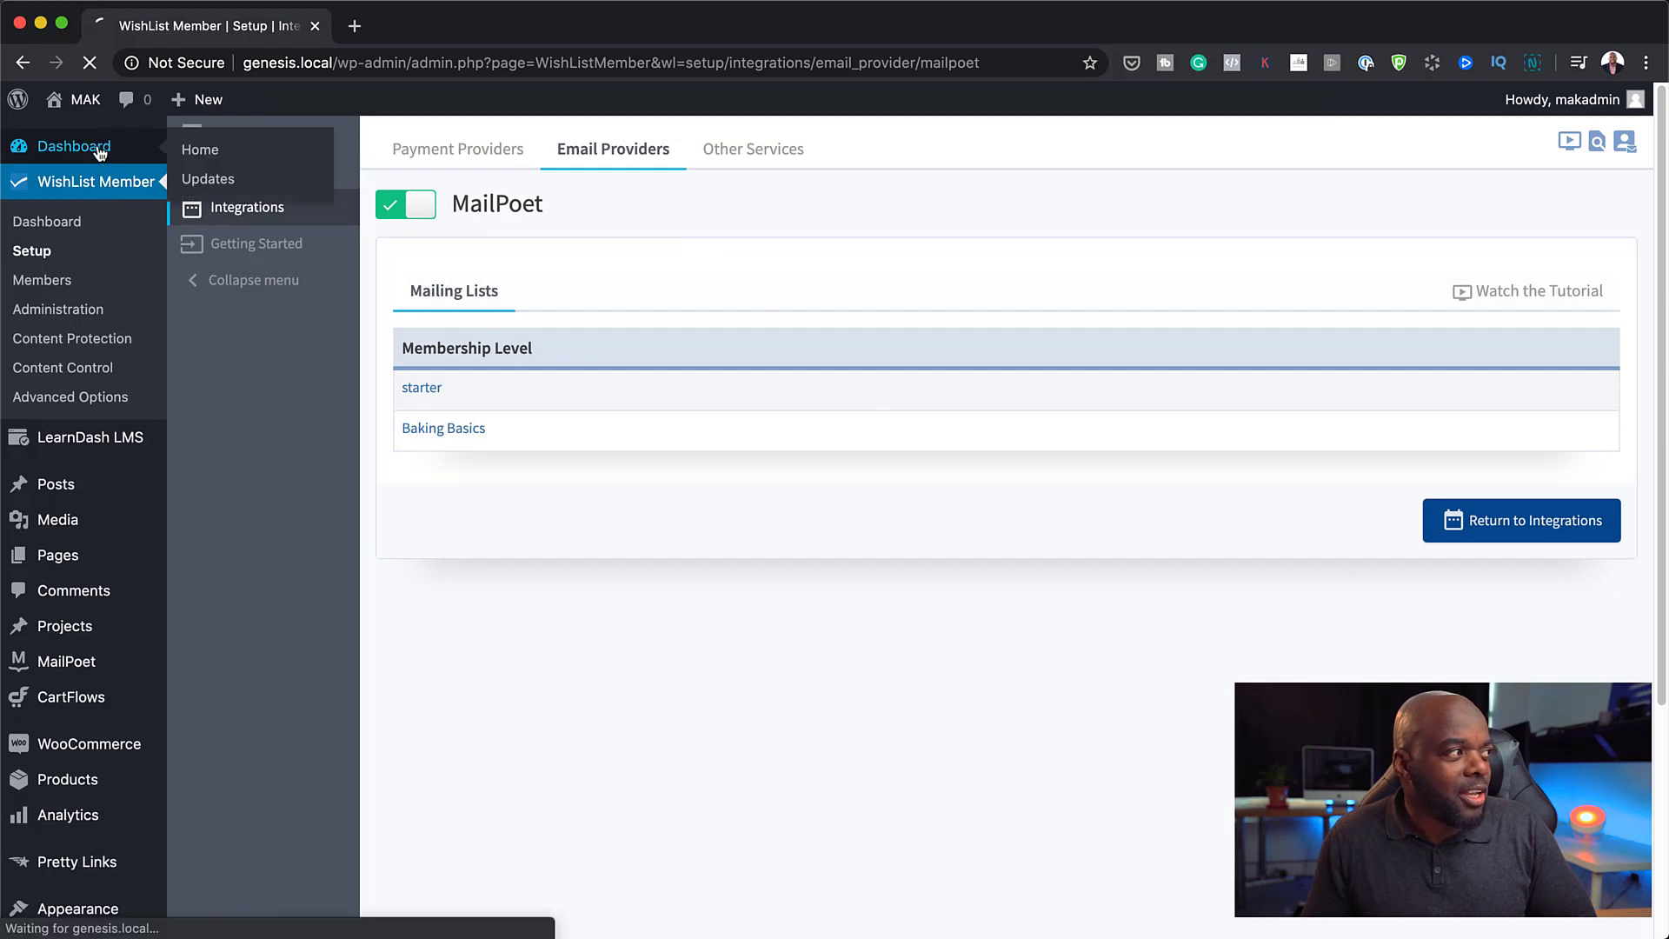